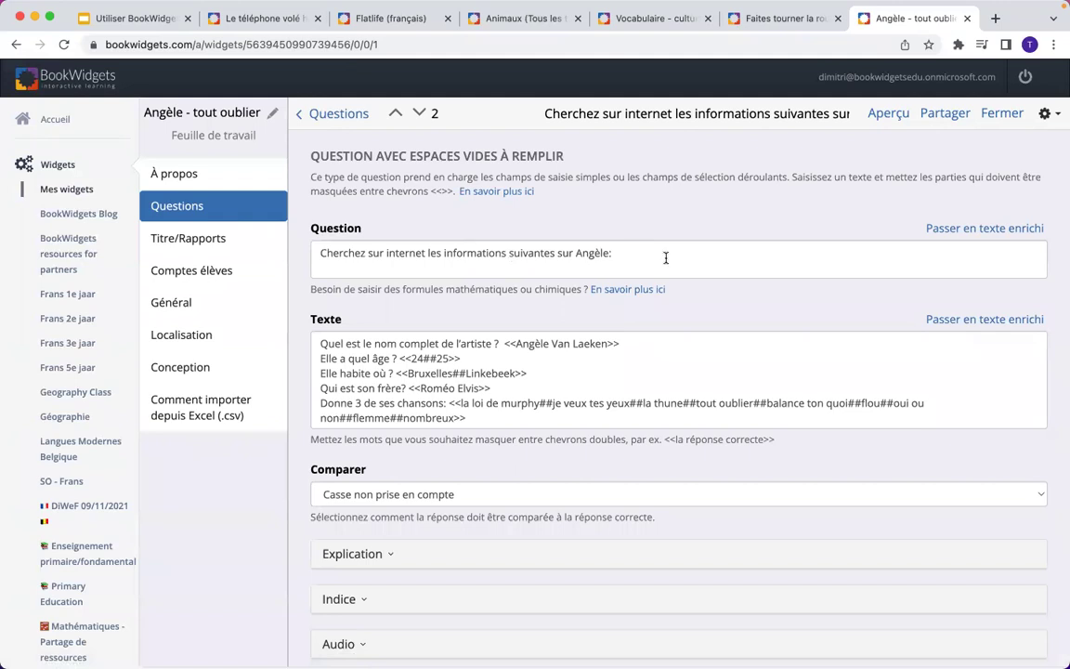
Open the audio recorder for the fill-in-the-blanks question about Angèle to add an audio fragment
click(687, 255)
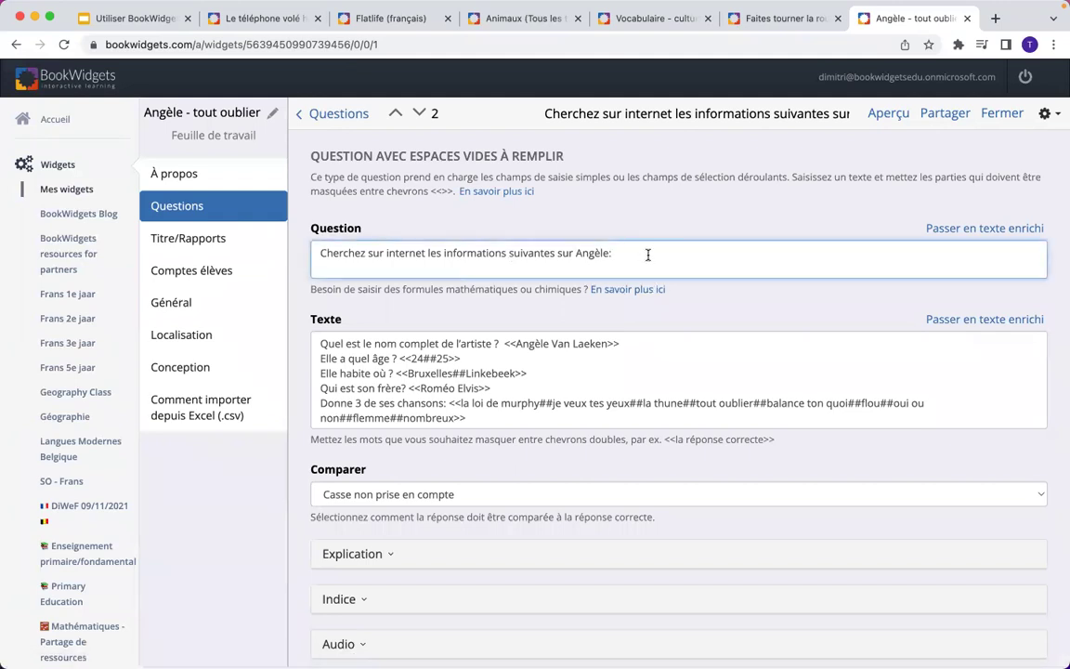
scroll(647, 255, down, 5)
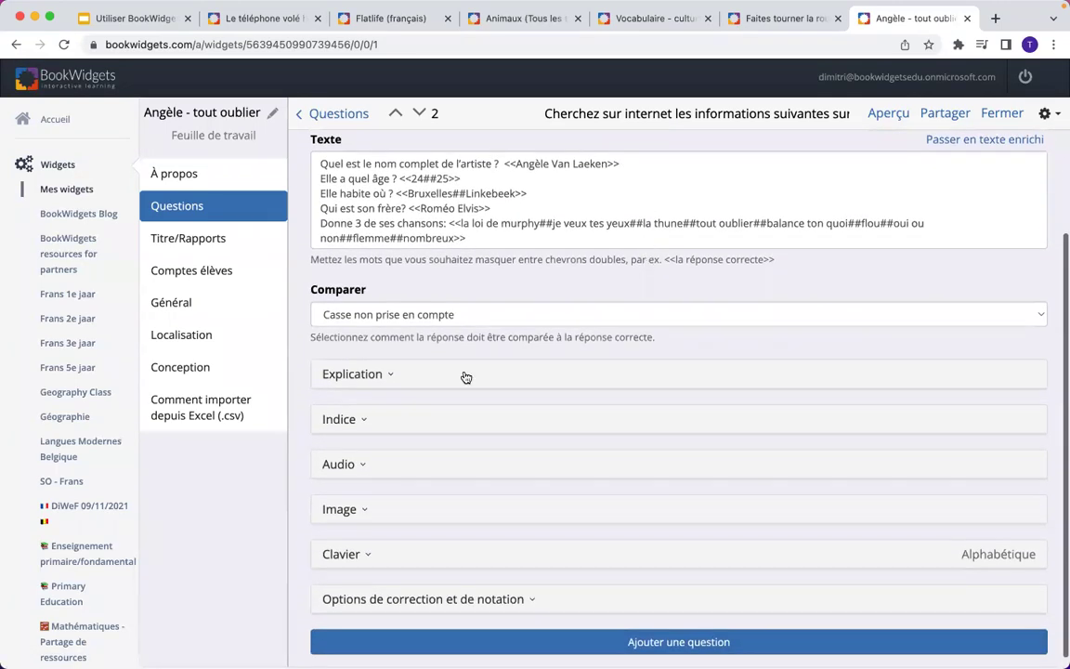
click(365, 467)
scroll(491, 471, down, 3)
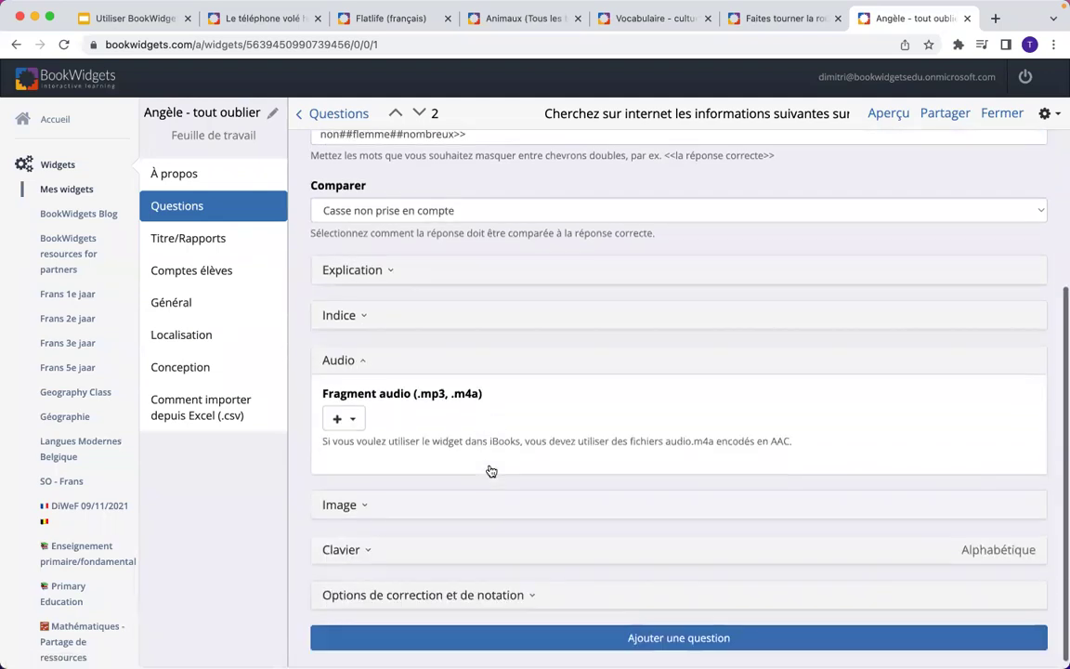
click(358, 420)
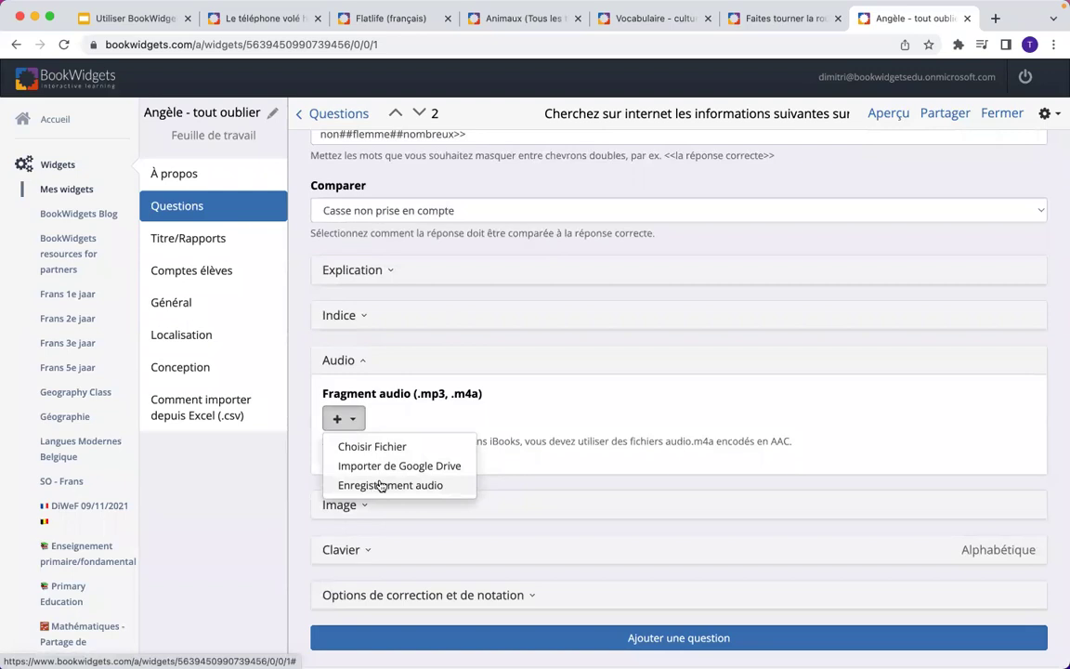
scroll(381, 485, up, 5)
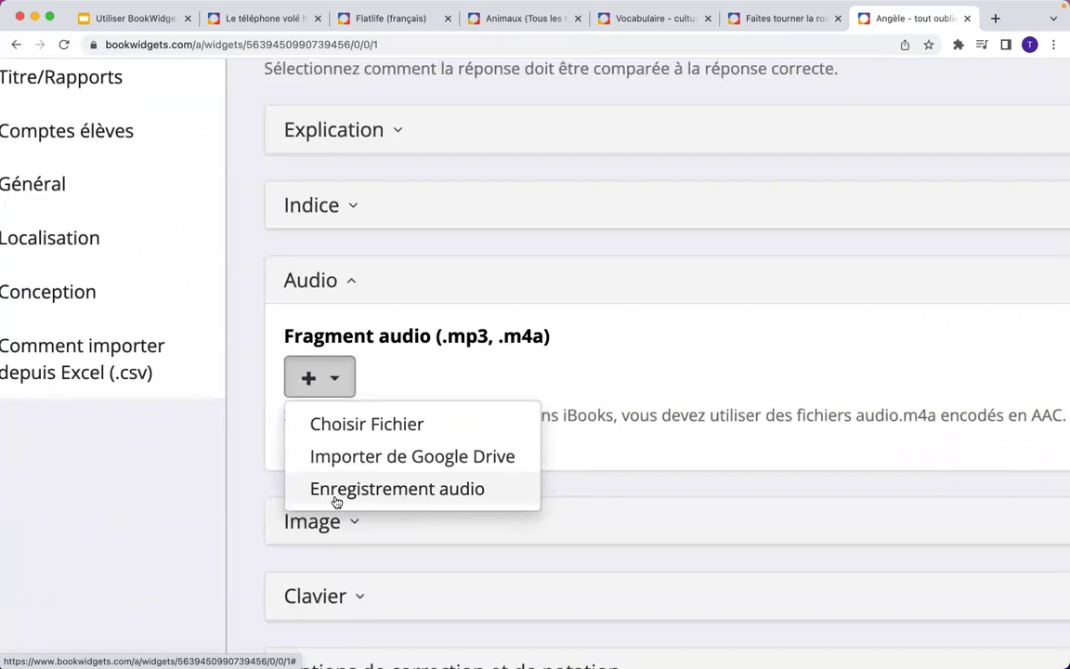
click(369, 502)
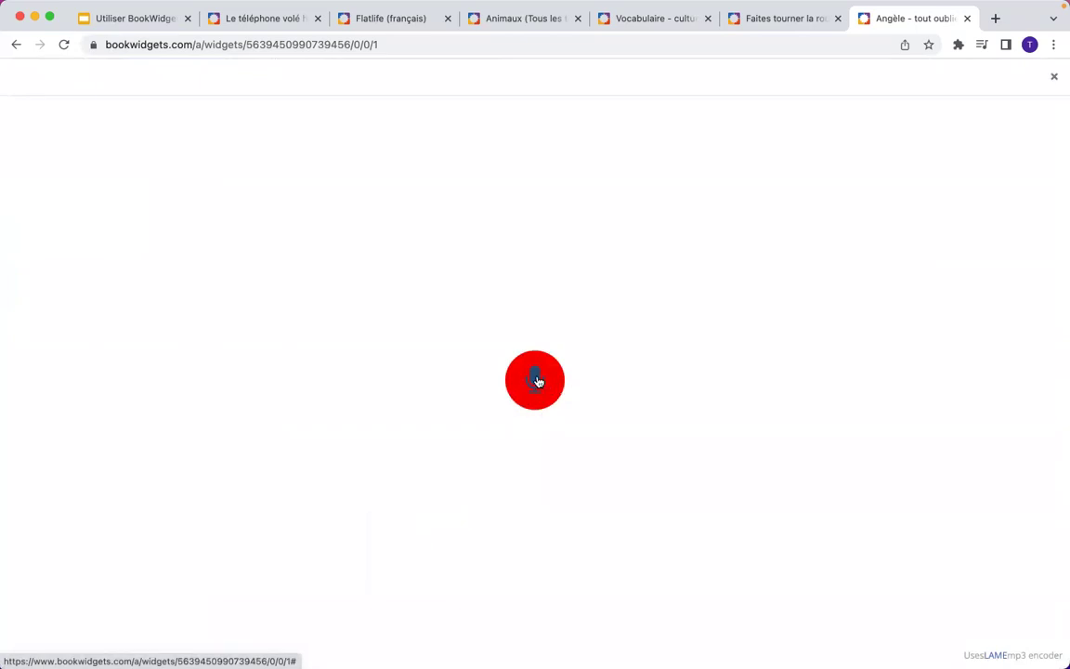
Allow microphone access, record an audio clip of about 4 seconds, play it back and accept it for the question
click(533, 383)
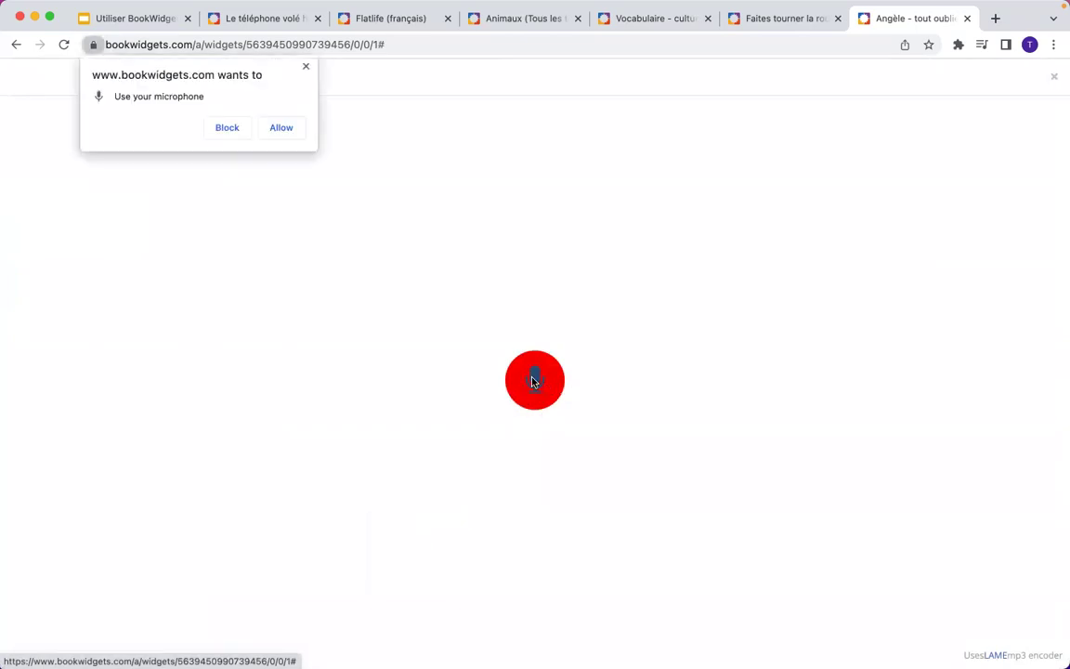
click(283, 130)
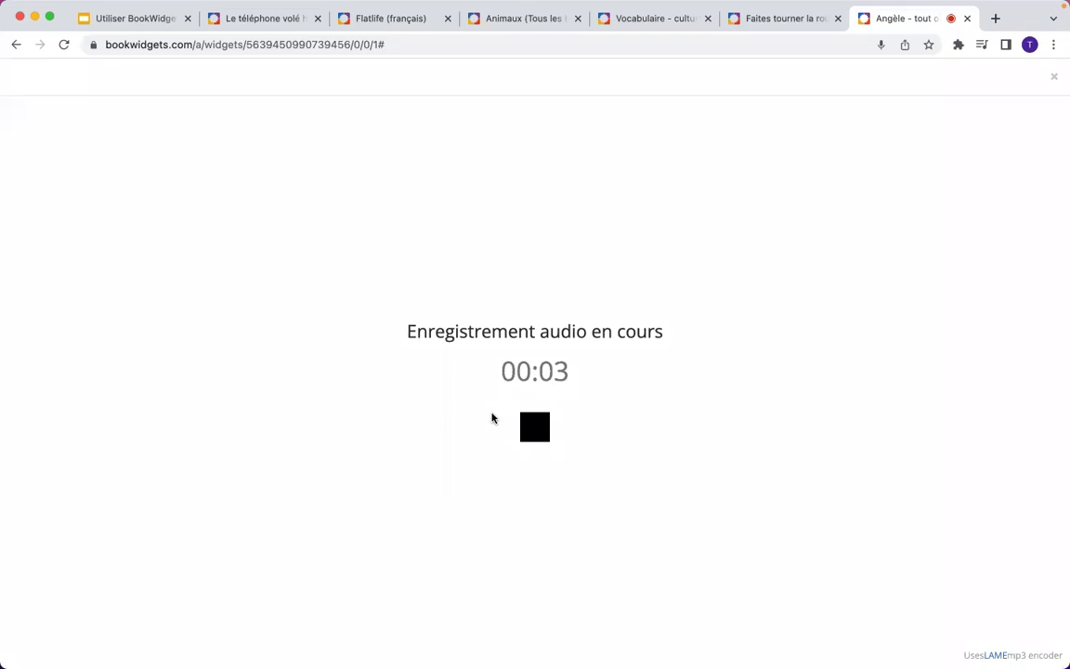
click(538, 433)
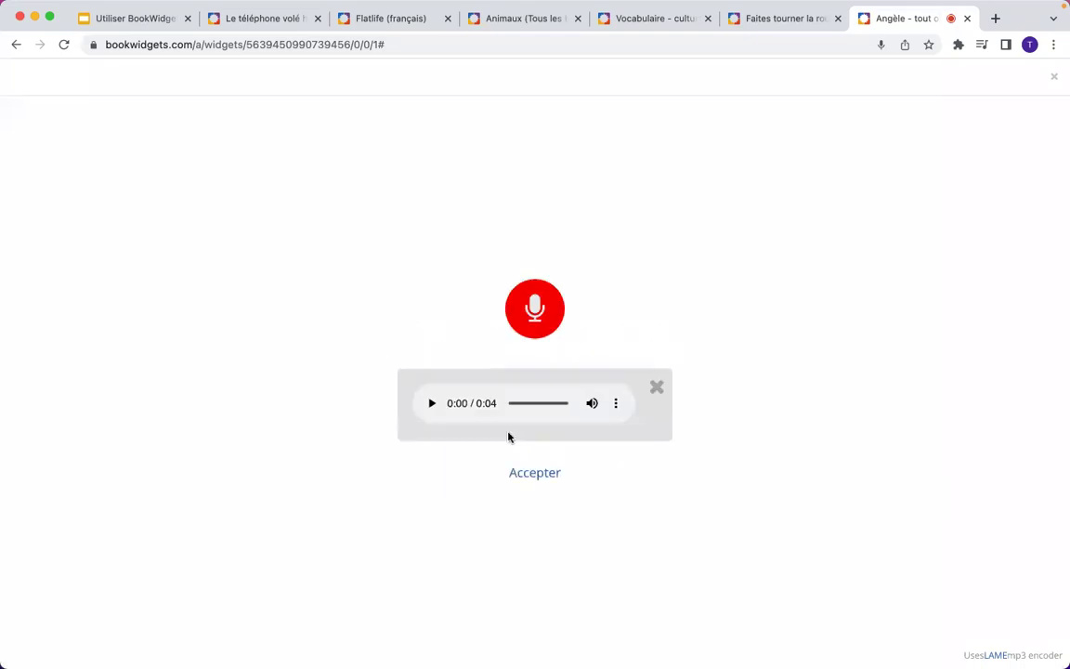
click(432, 403)
click(536, 476)
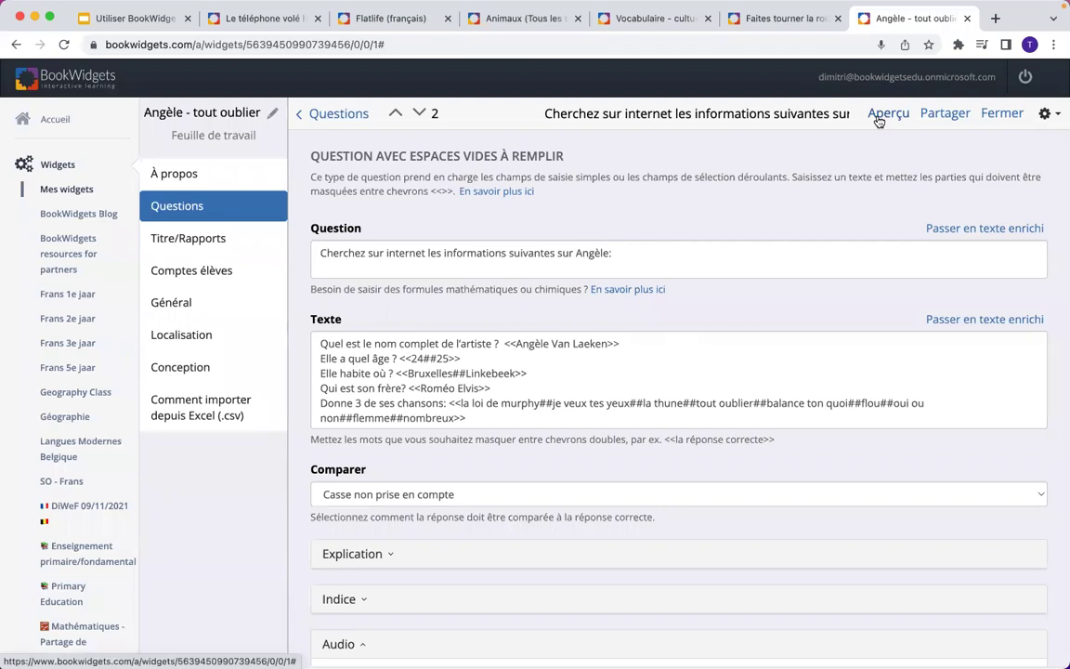
Preview the worksheet as a student and examine the audio player in Question 1
click(881, 116)
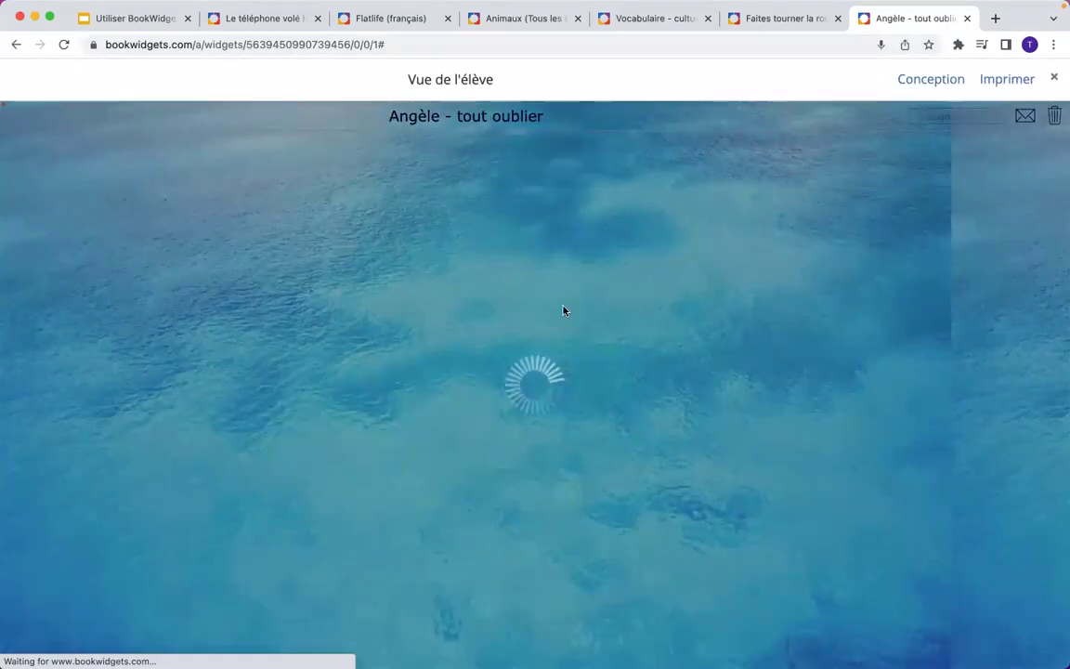
scroll(523, 392, down, 5)
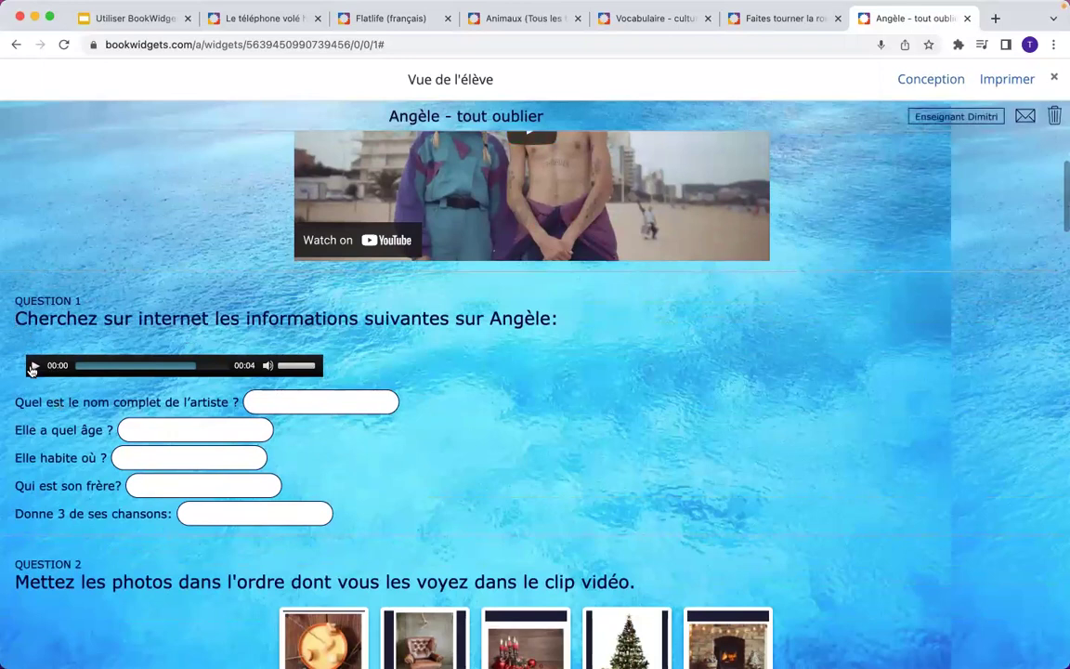
scroll(32, 369, down, 1)
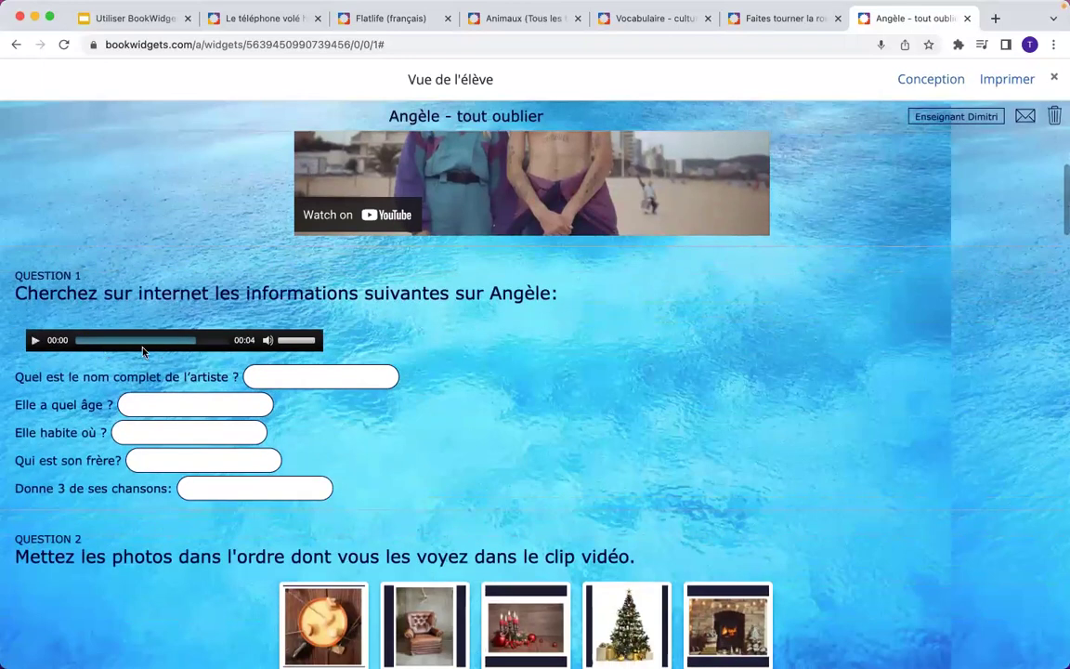
Switch to the Google Slides presentation, show the BookWidgets options slide full screen and exit the slideshow
click(137, 20)
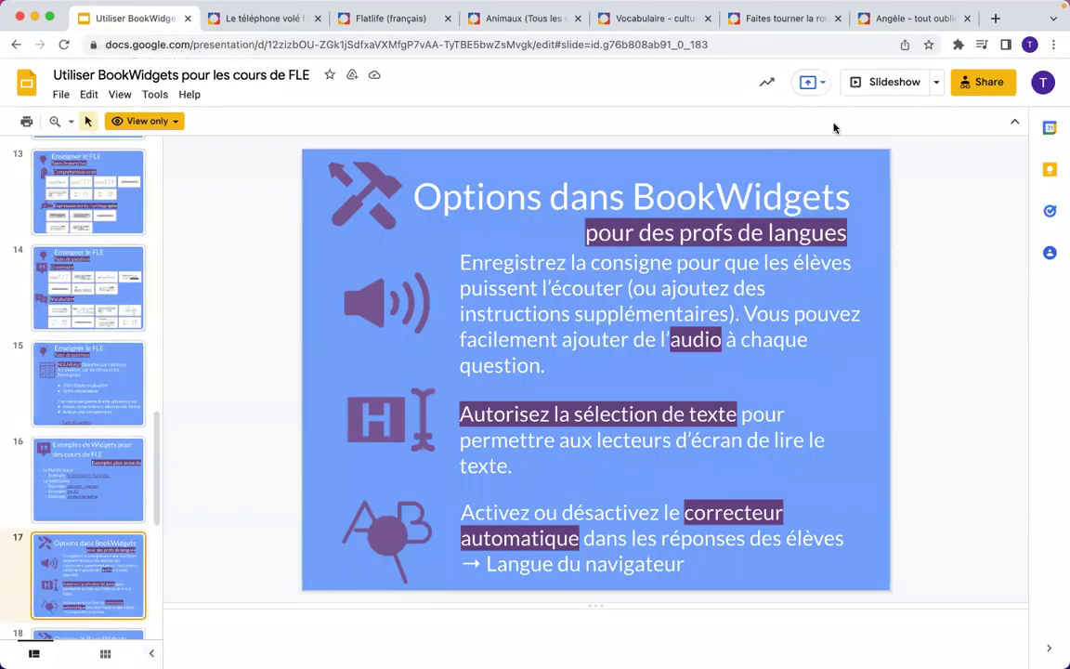
click(877, 81)
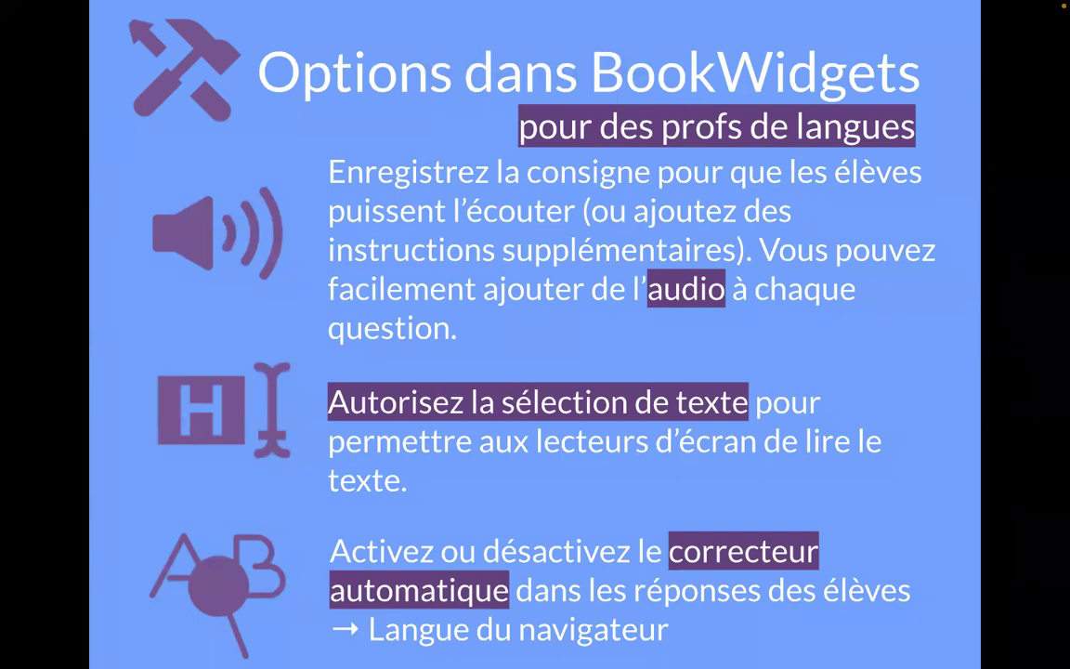
key(Escape)
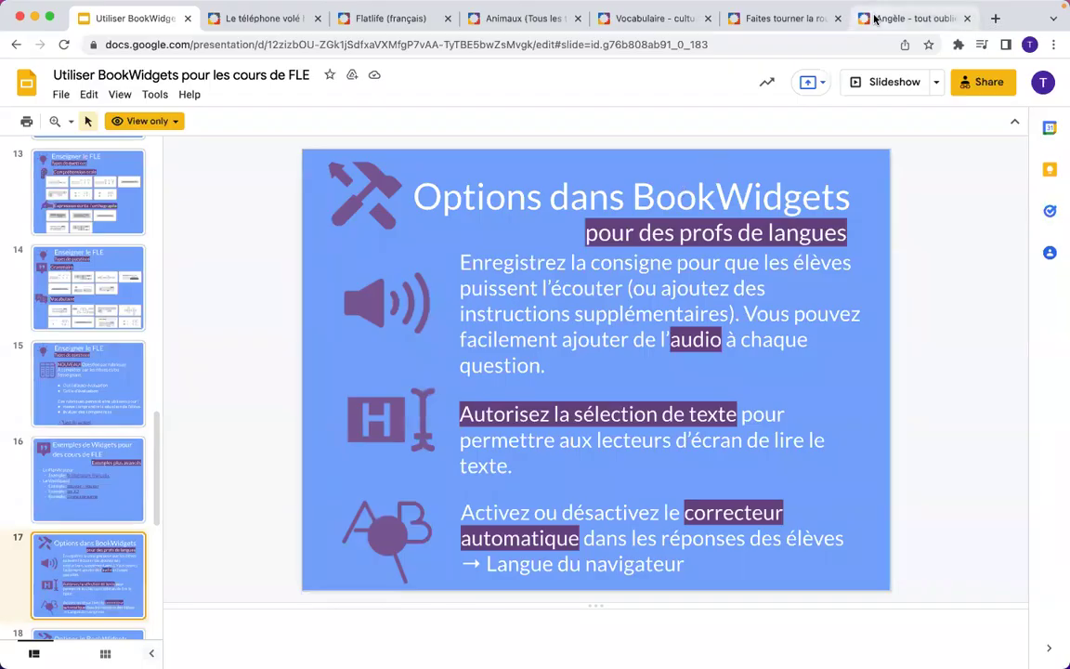
Return to the worksheet's student preview in BookWidgets, review Question 1 and the video above it, and close the preview
click(875, 19)
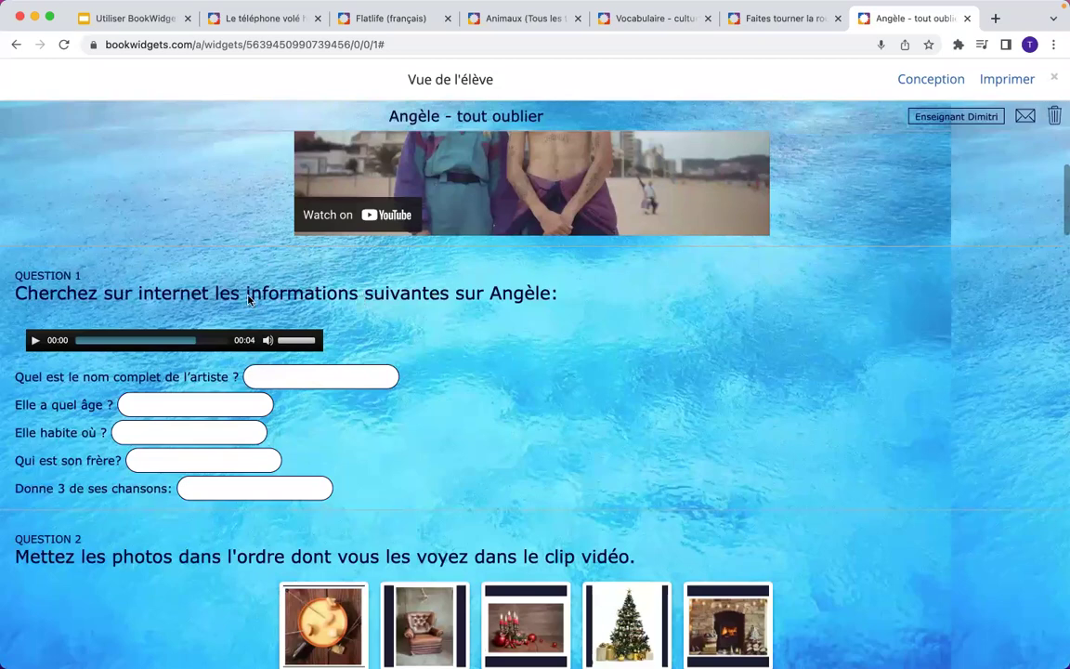
scroll(438, 342, down, 1)
scroll(440, 341, up, 2)
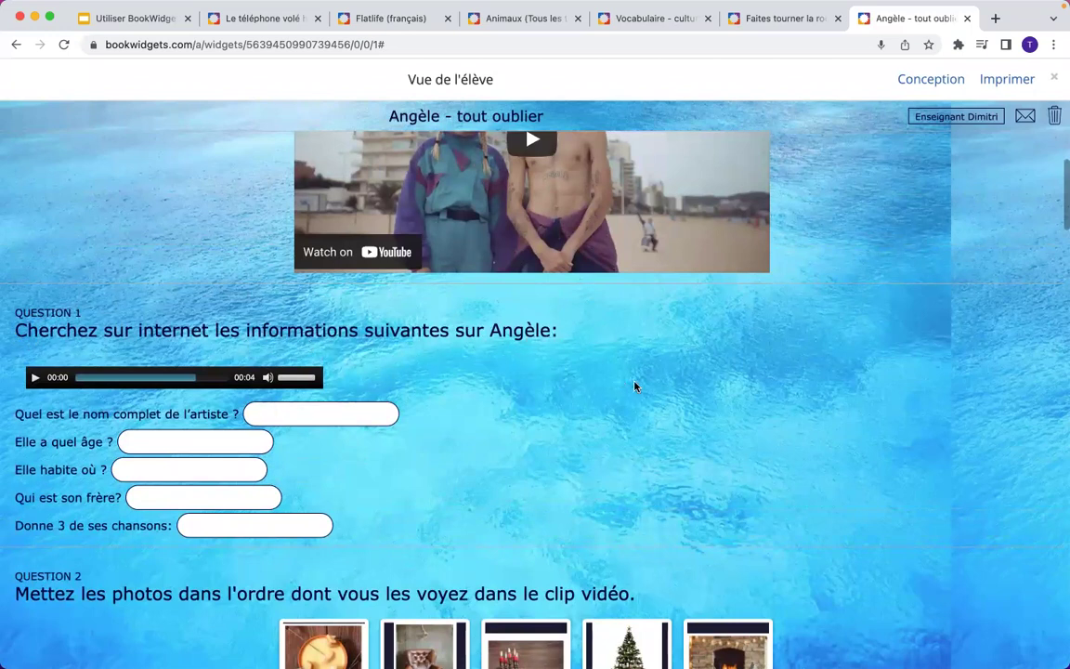
scroll(635, 386, down, 1)
scroll(635, 385, up, 4)
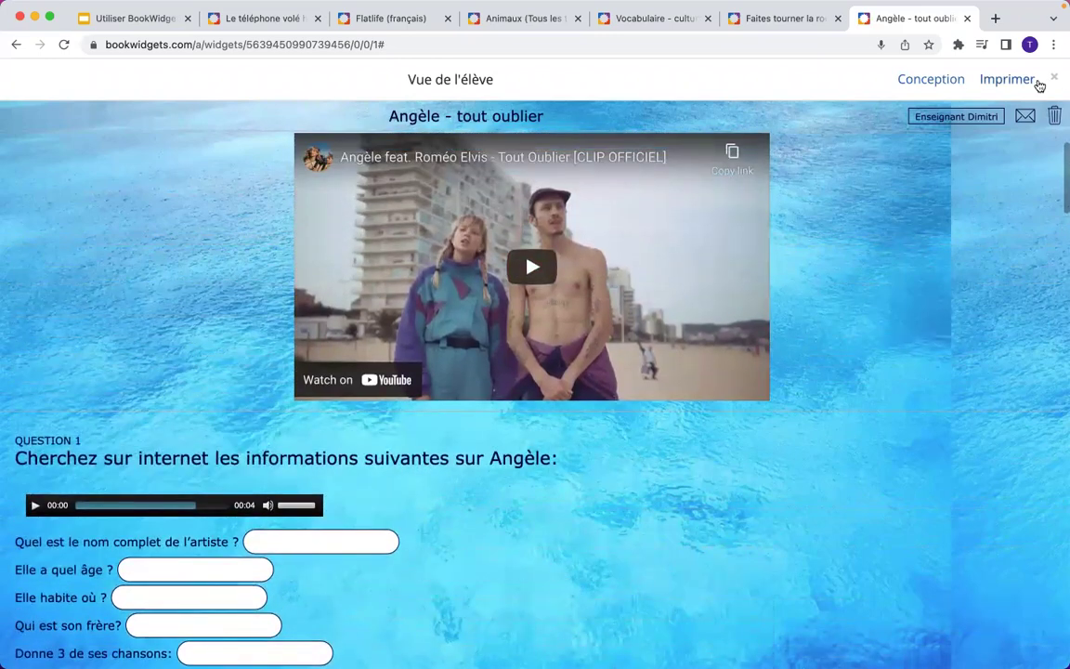
click(1054, 79)
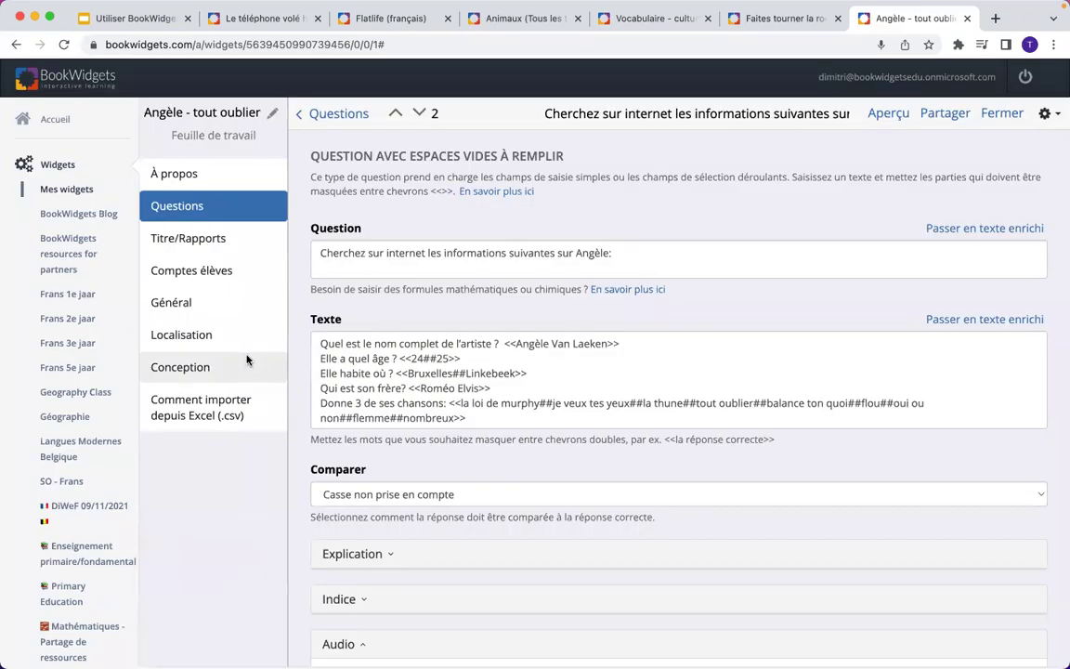
Enable the "Autoriser la sélection de texte" option in the worksheet's general settings
click(182, 277)
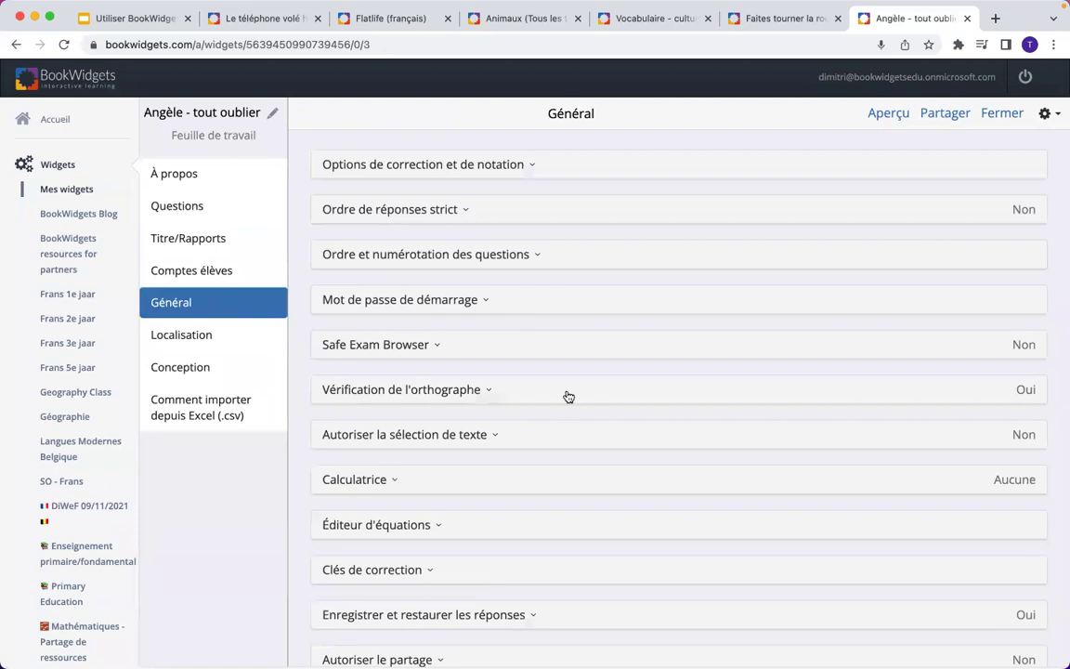
scroll(569, 397, down, 2)
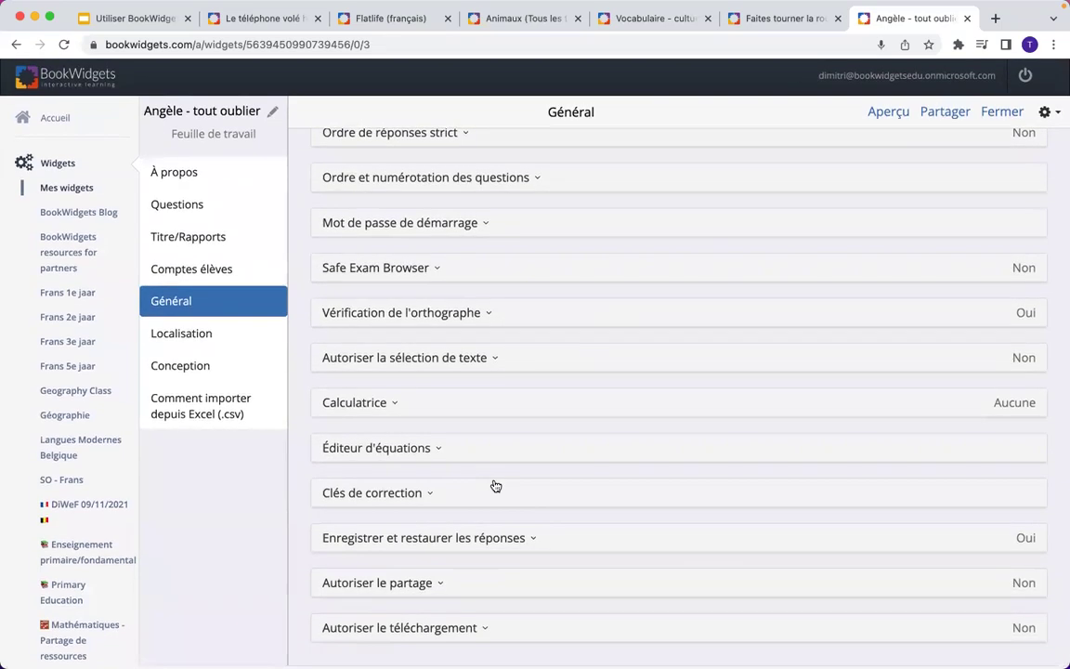
scroll(495, 486, up, 2)
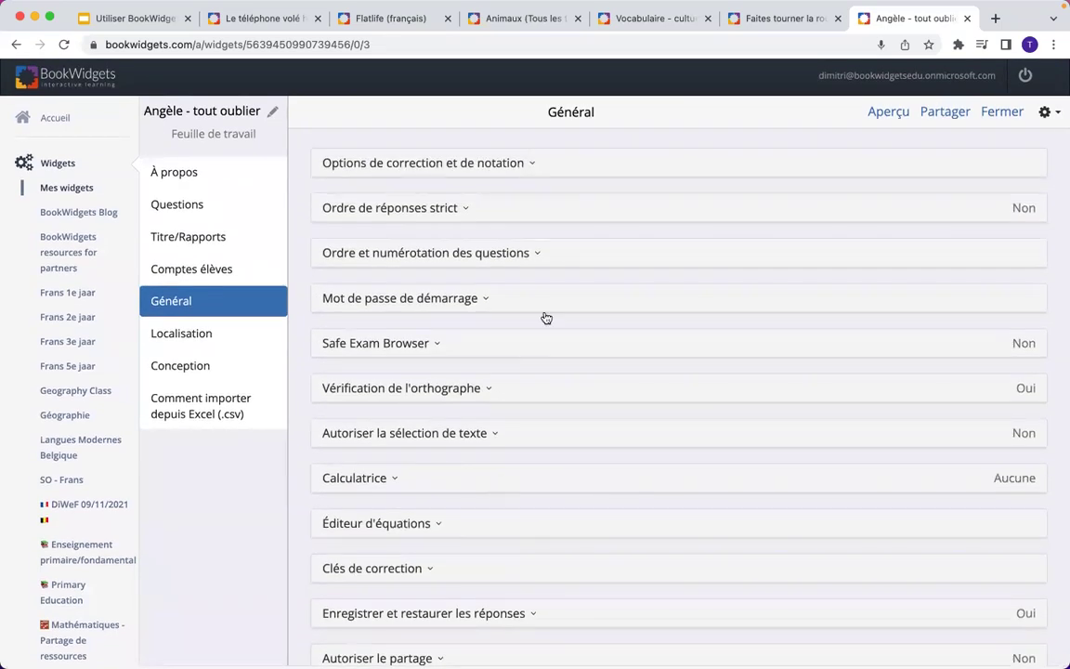
scroll(528, 339, down, 2)
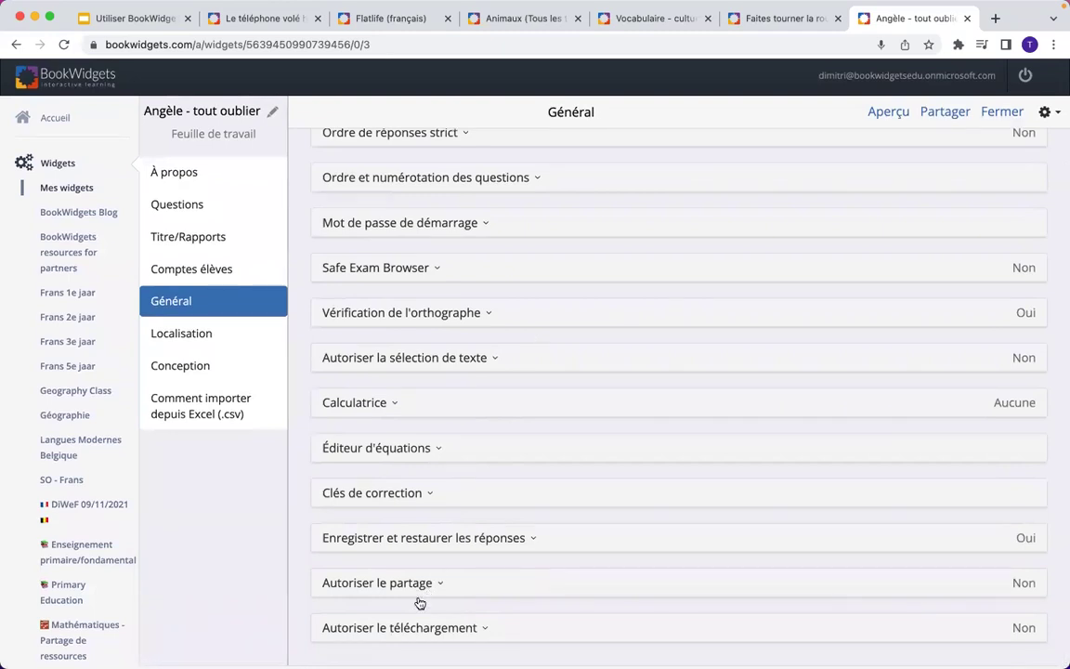
scroll(420, 602, up, 2)
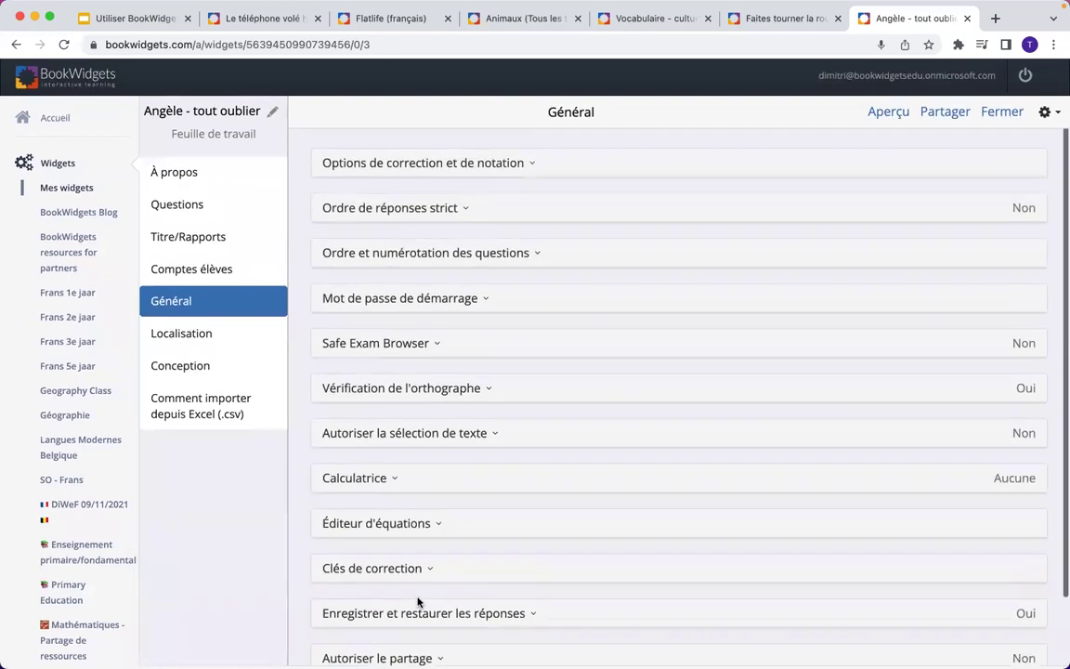
click(492, 435)
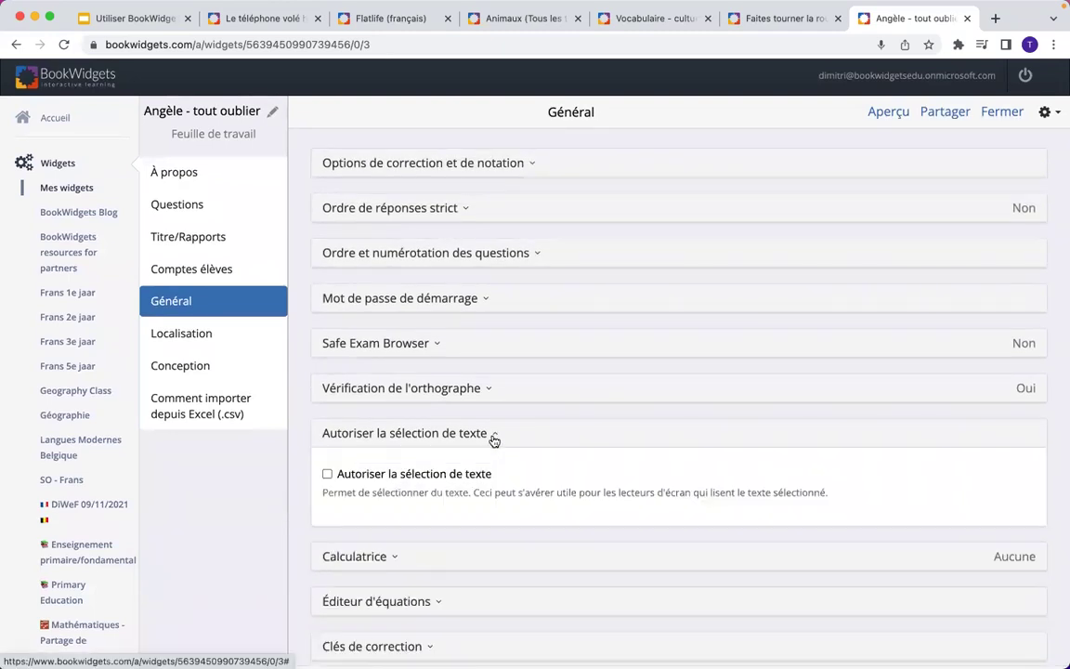
click(327, 475)
click(494, 434)
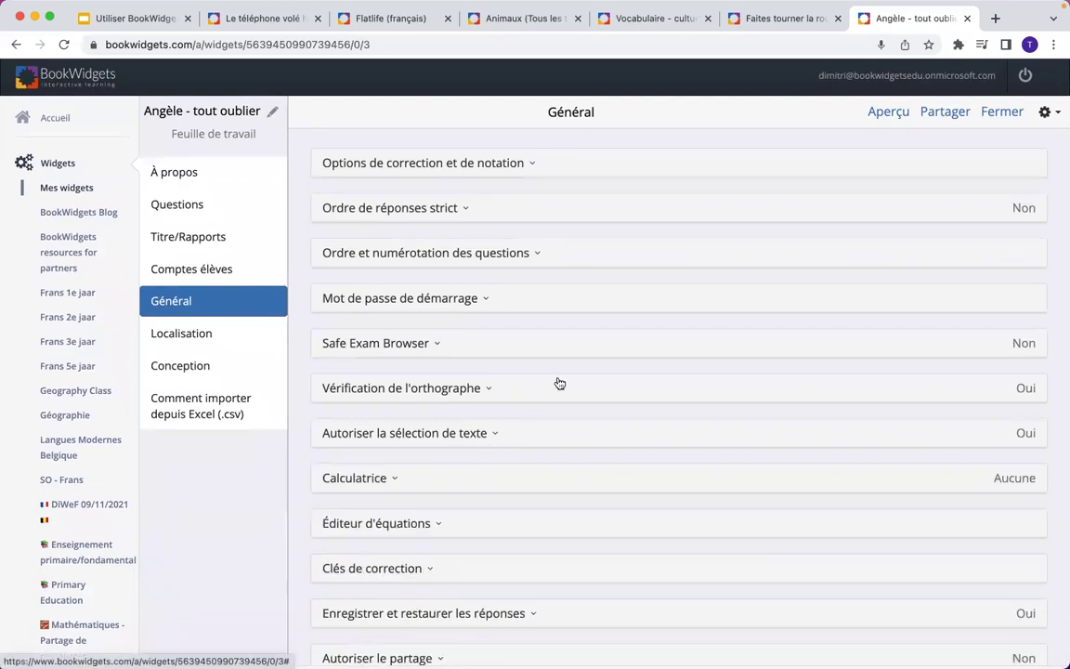
Preview the worksheet as a student and test text selection on the Question 1 instruction
click(885, 114)
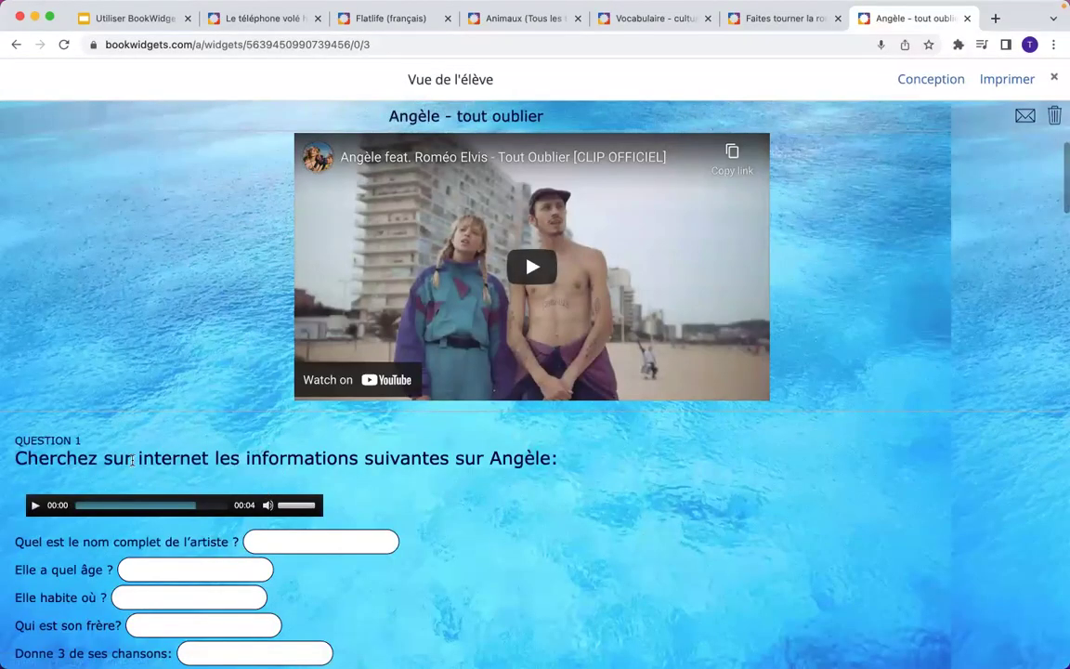
drag(179, 454, 549, 466)
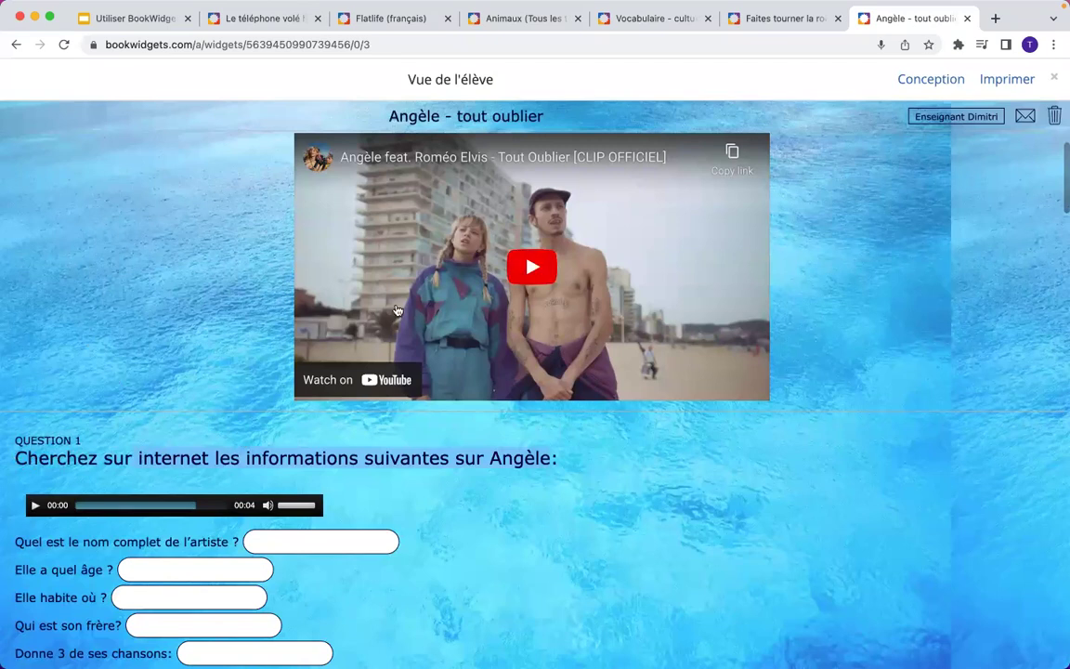
Switch back to the Google Slides presentation, present the language-teacher options slide again and leave the slideshow
click(130, 19)
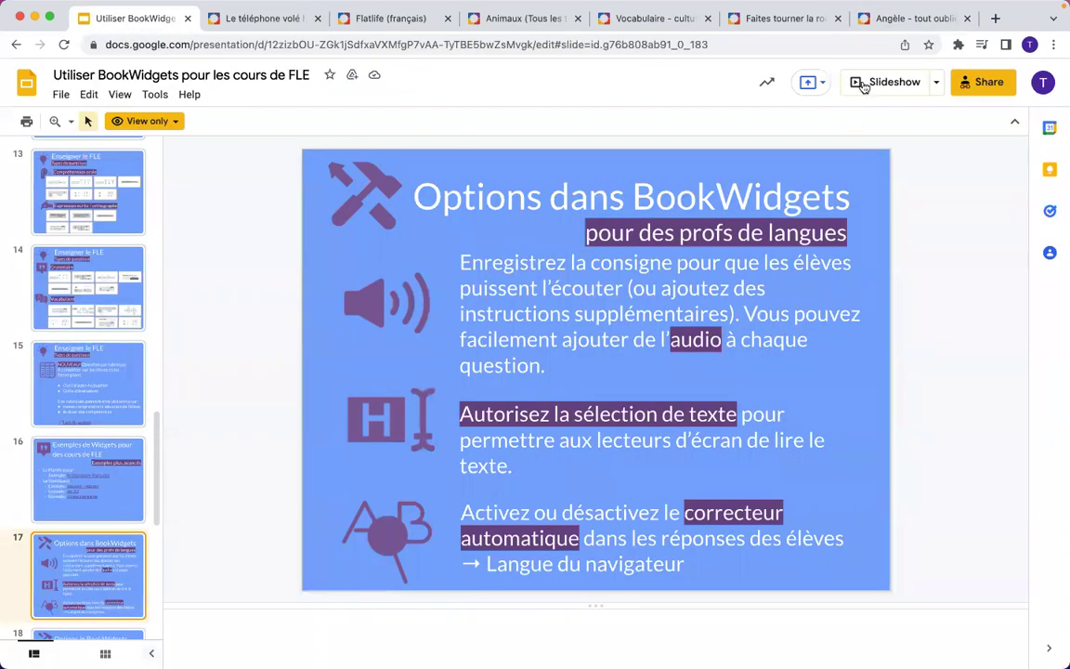
click(892, 81)
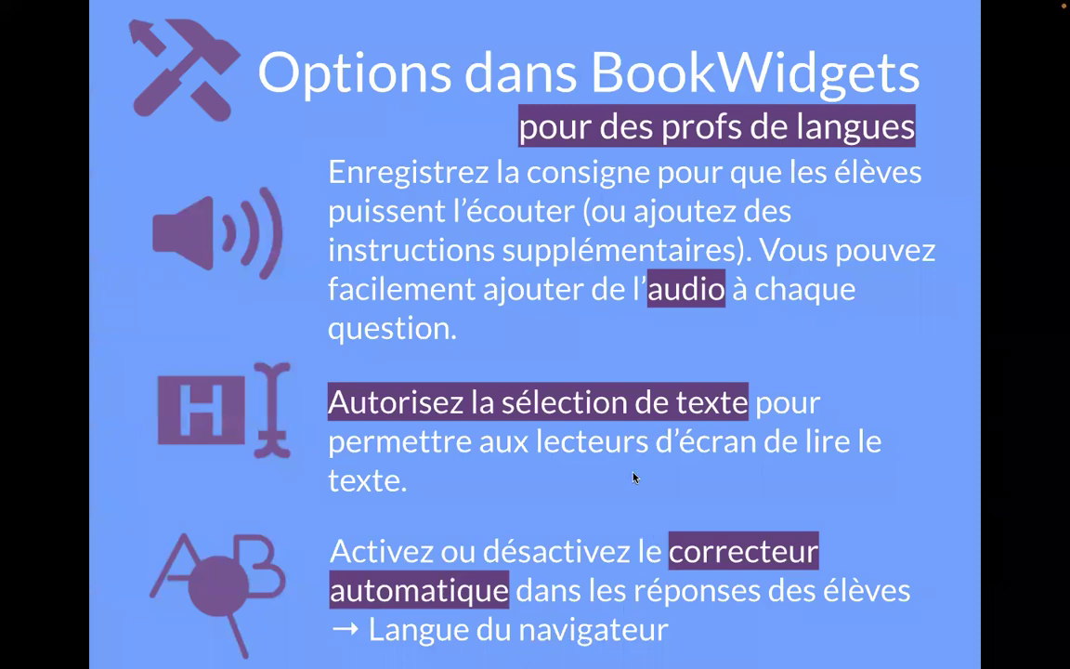
key(Escape)
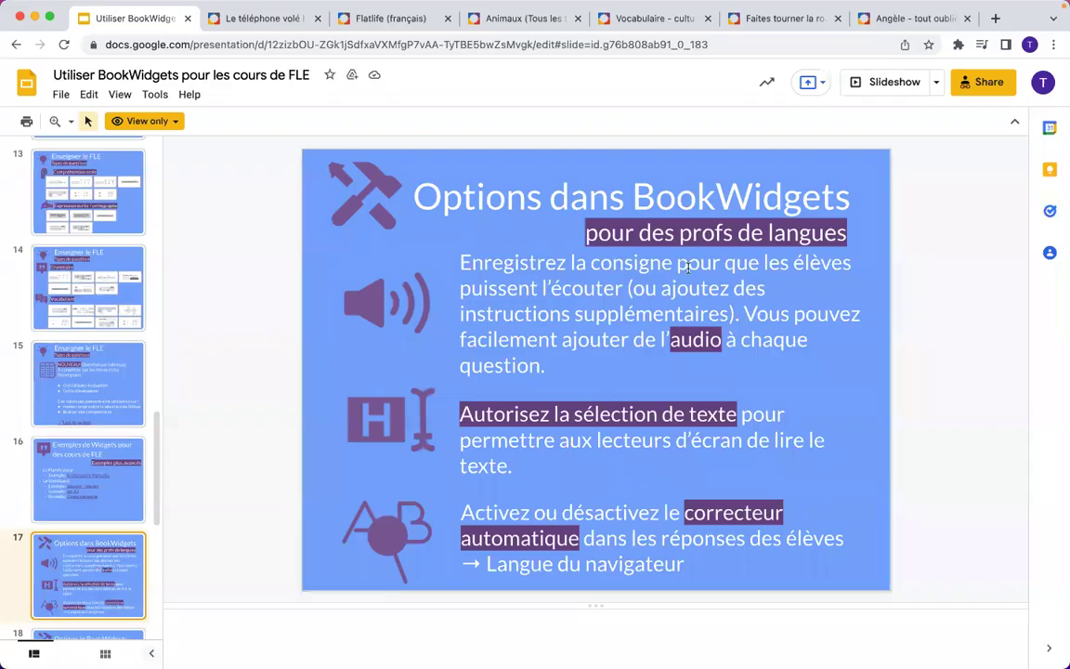
Return to the Angèle worksheet in BookWidgets, close its student preview and expand the "Vérification de l'orthographe" general setting
click(929, 18)
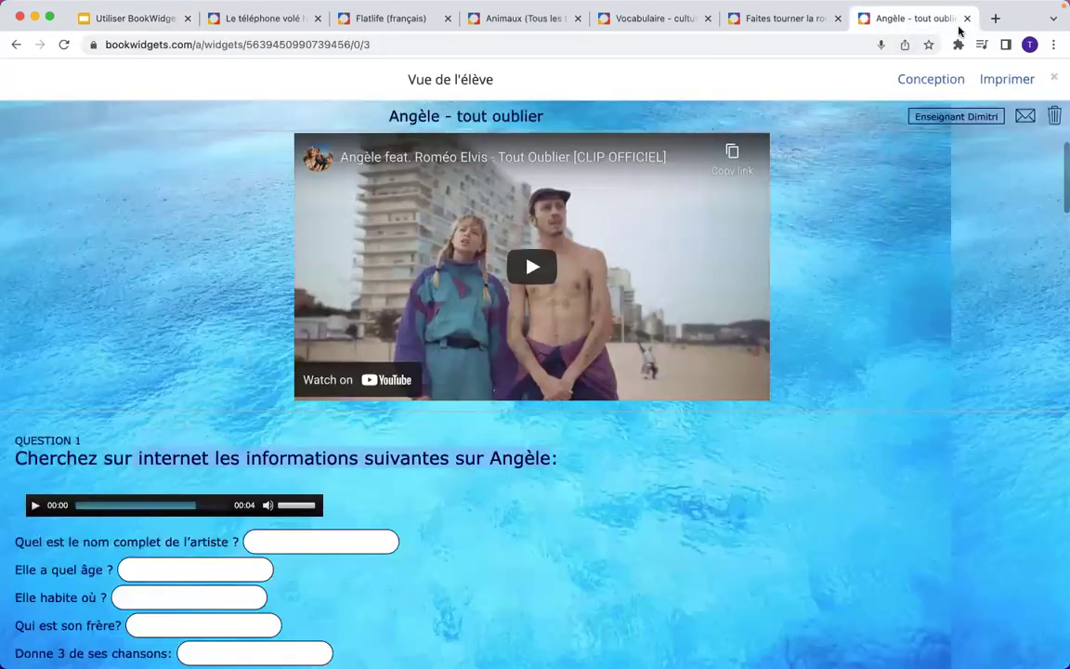
click(1056, 81)
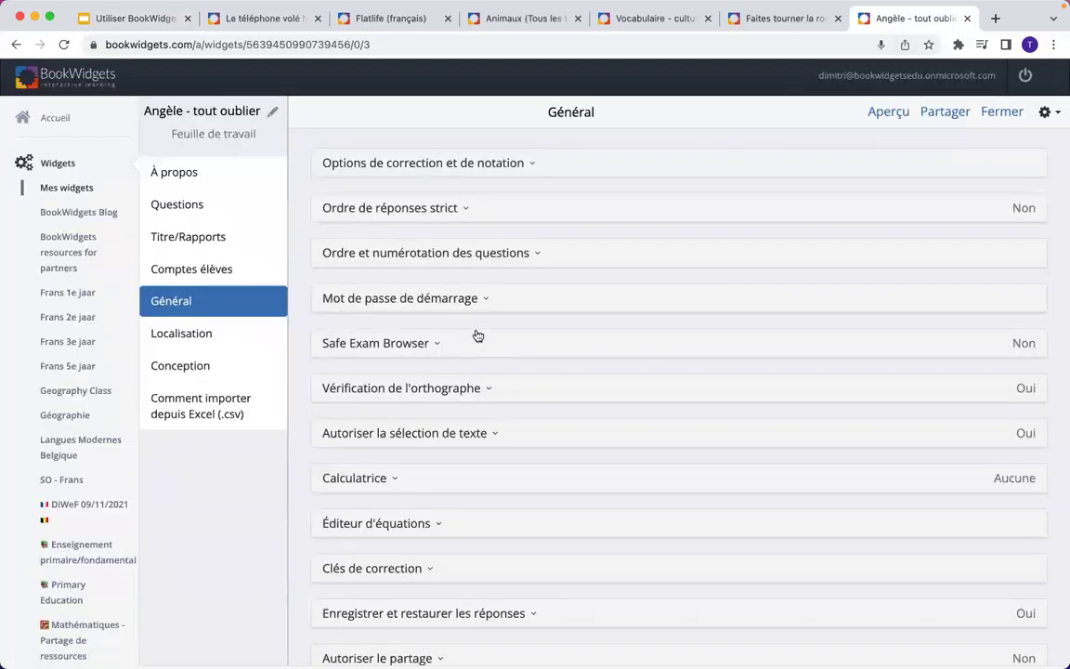
scroll(476, 334, down, 2)
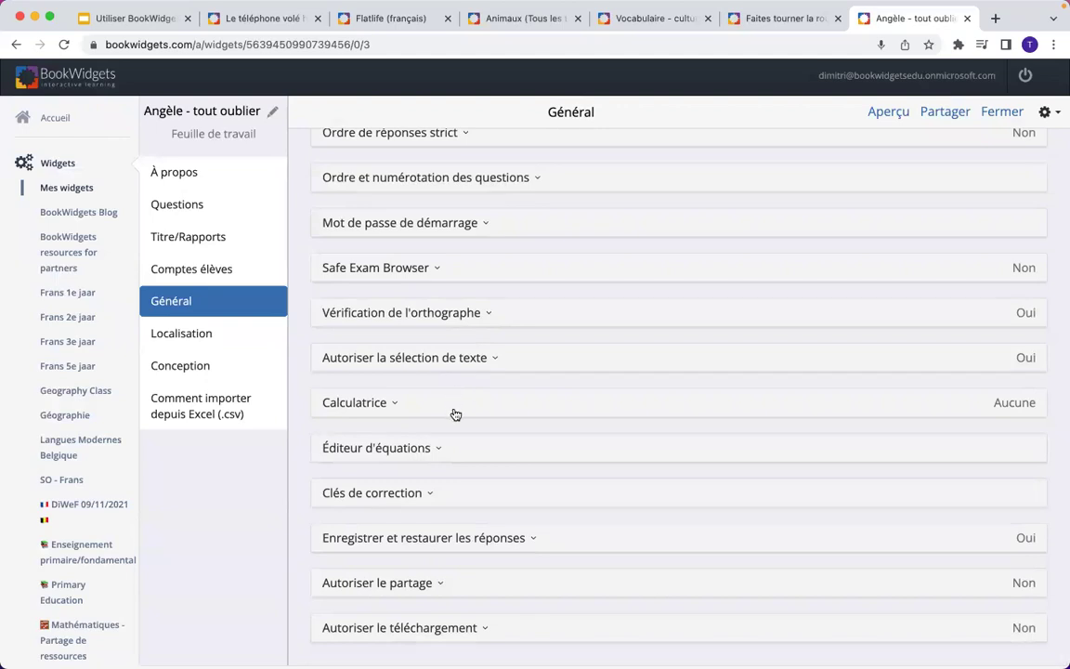
scroll(449, 444, up, 1)
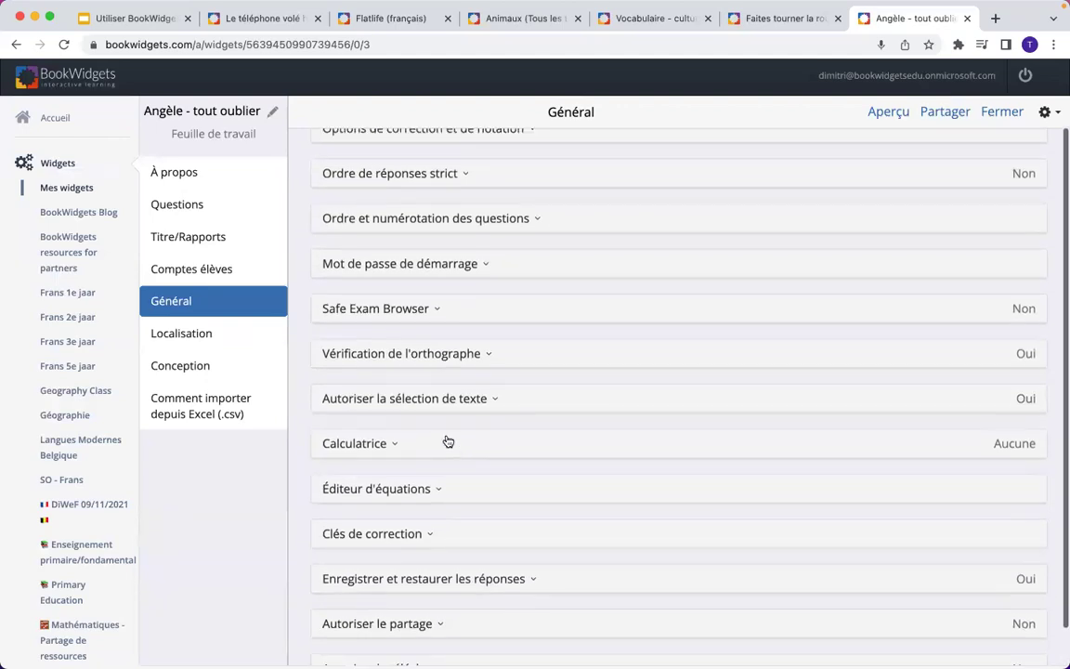
click(473, 359)
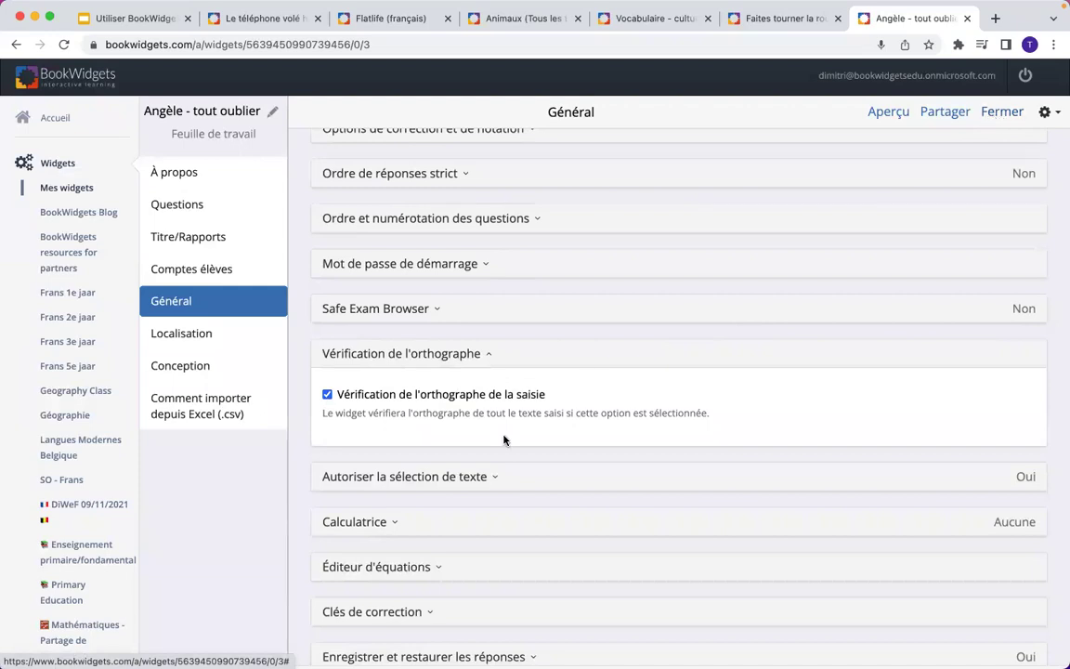
Preview the worksheet as a student, test the spell check with "ddddff" in Question 1's first answer, and clear that answer
click(886, 113)
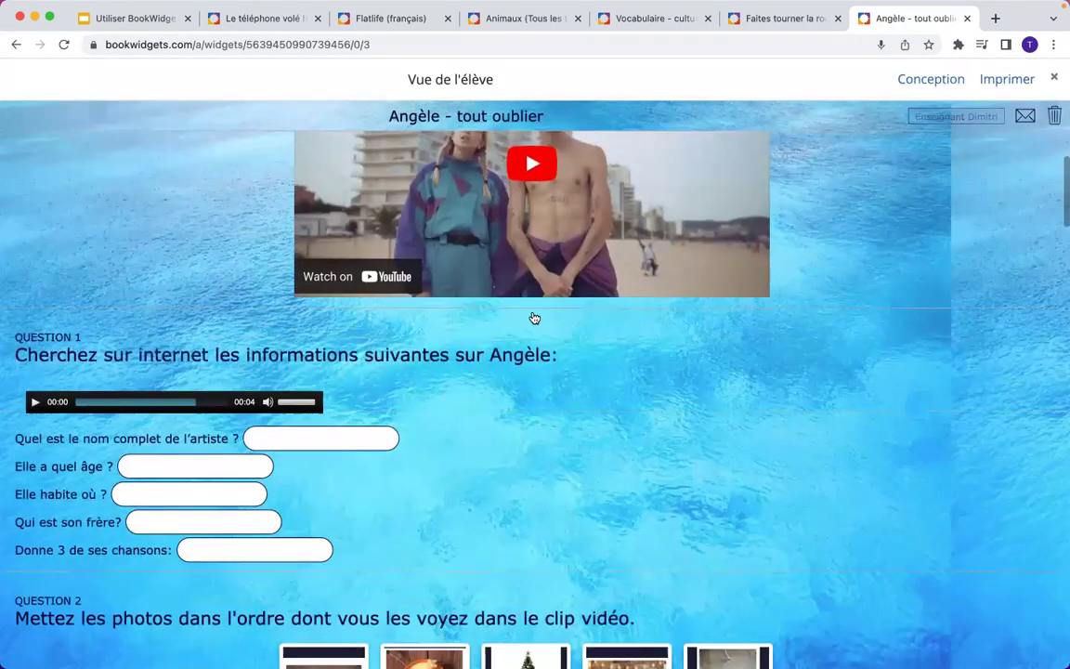
scroll(535, 319, down, 1)
click(328, 429)
text(dddd)
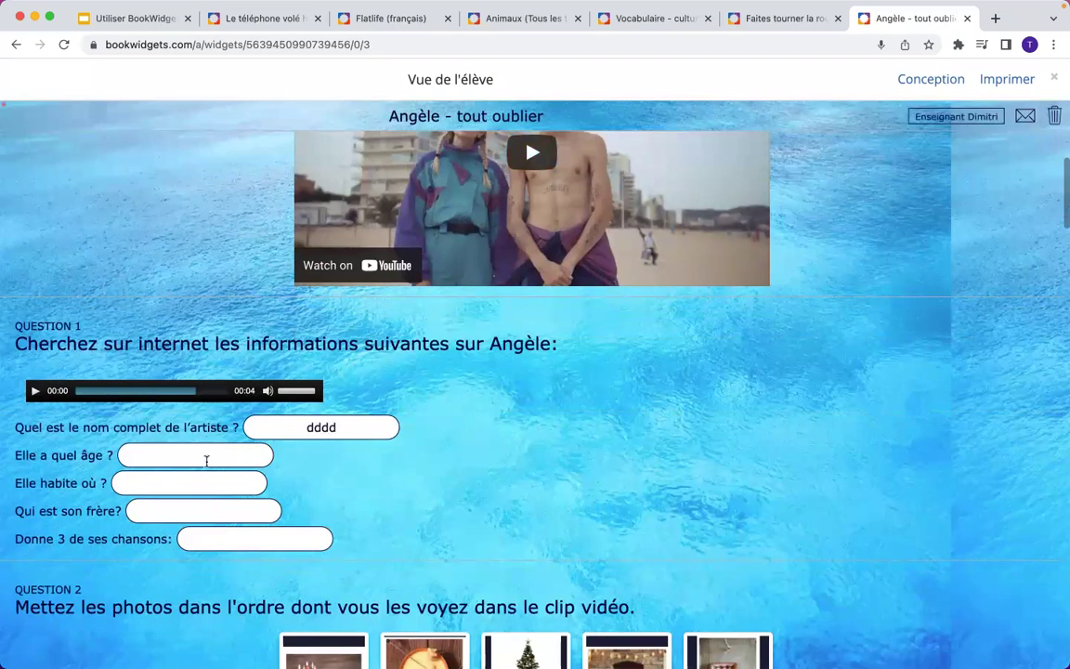
text(ff)
scroll(294, 397, up, 5)
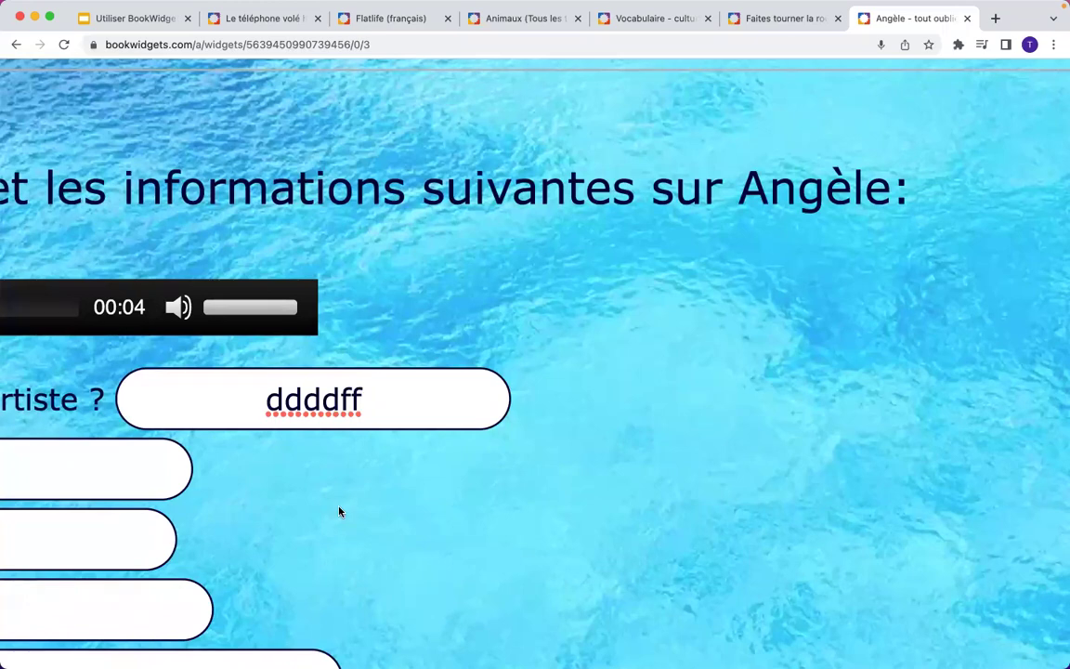
scroll(339, 512, down, 5)
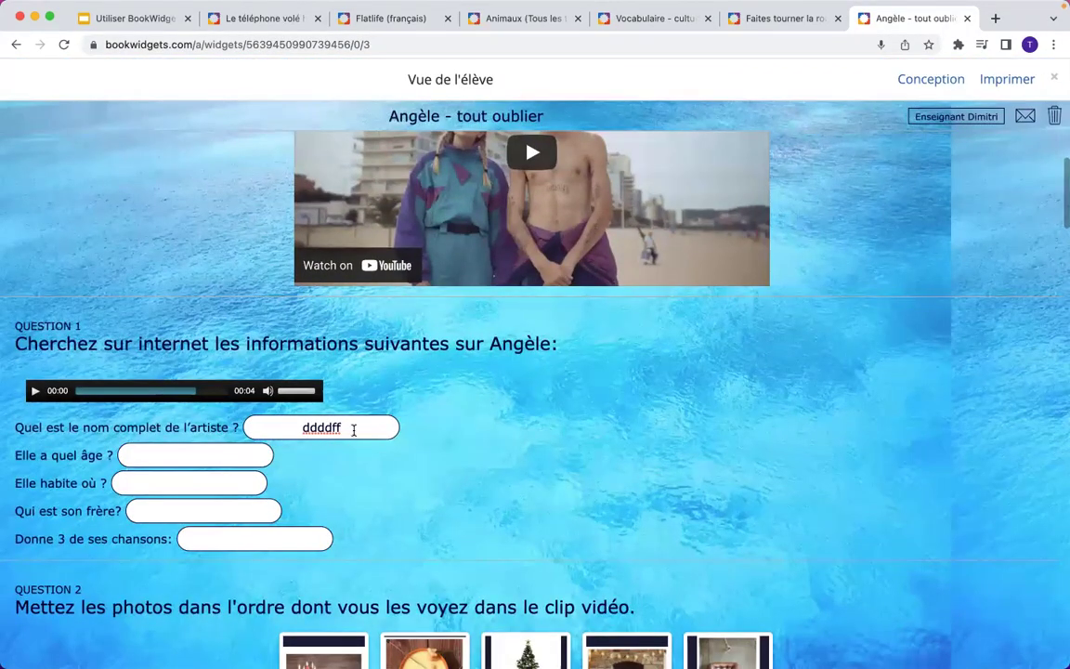
drag(350, 430, 300, 429)
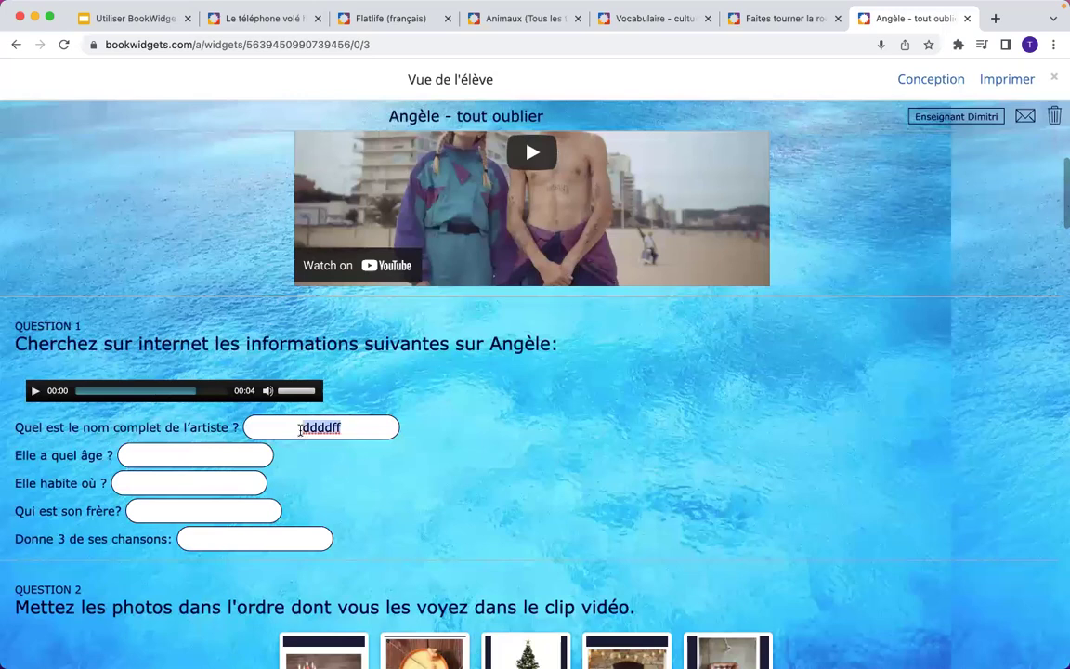
key(BackSpace)
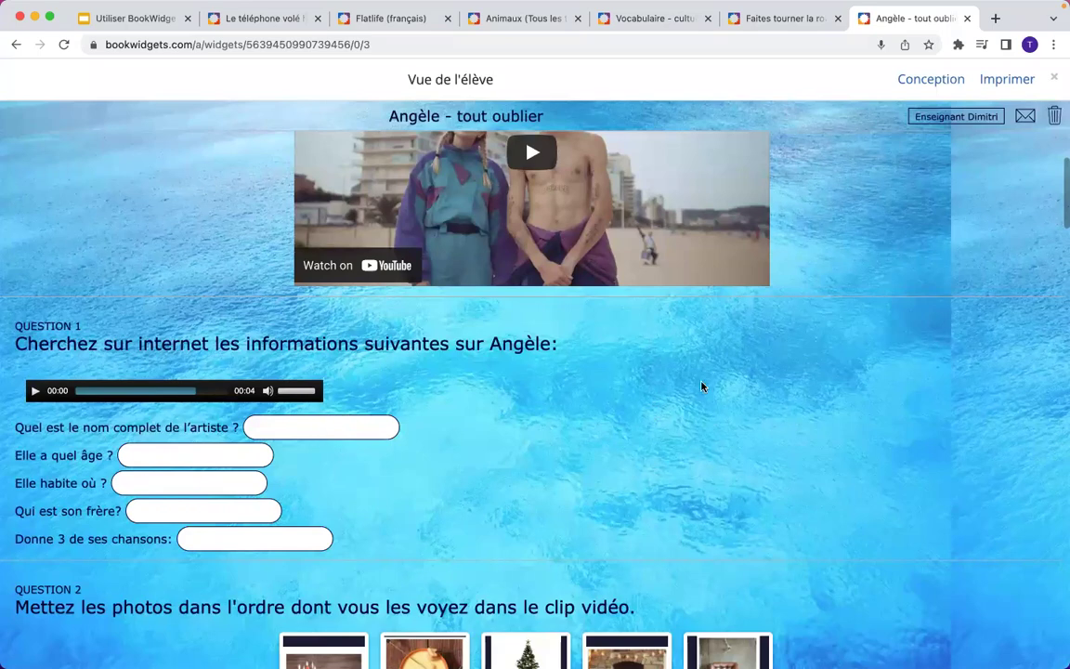
Test the spell check with the word "Belgique" in the Question 8 answer, and erase it
scroll(702, 387, down, 5)
scroll(702, 386, down, 10)
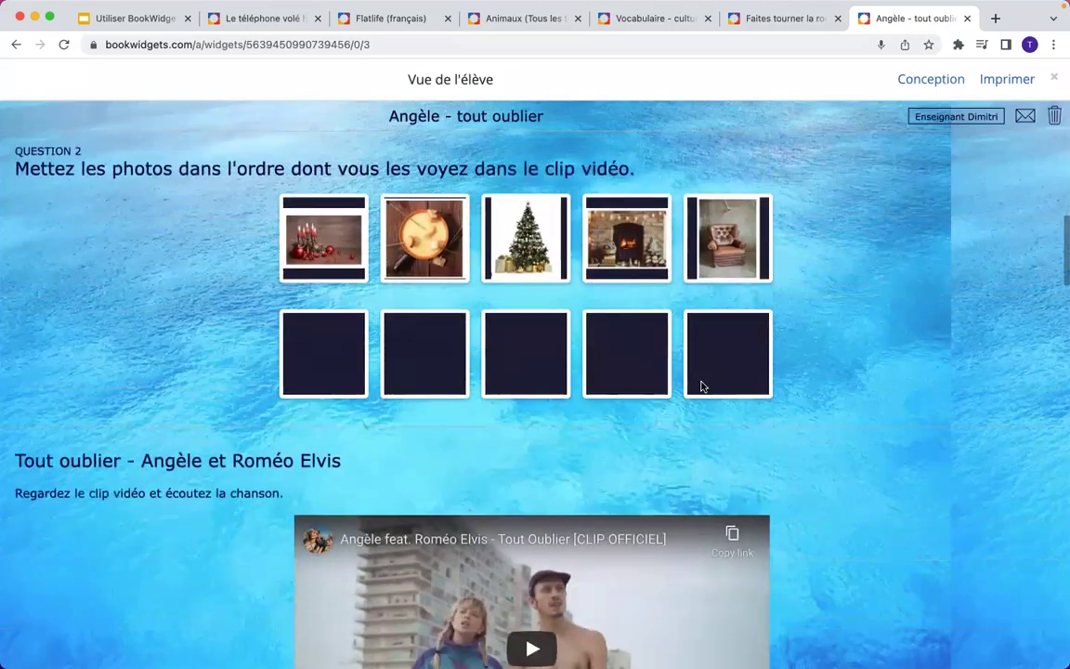
scroll(701, 387, down, 20)
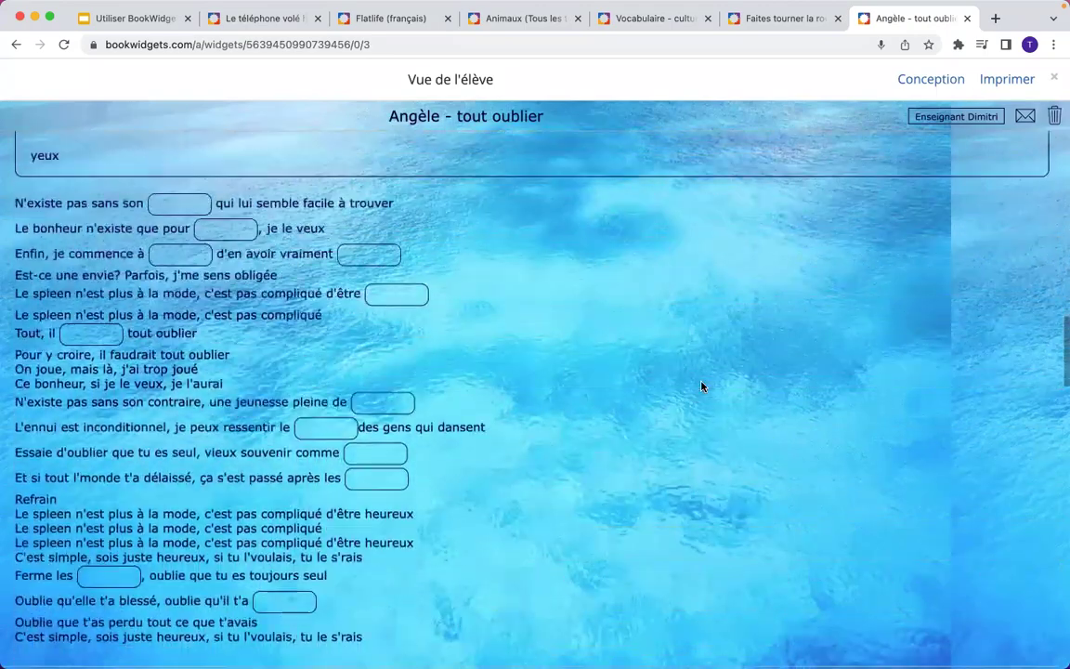
scroll(701, 387, down, 8)
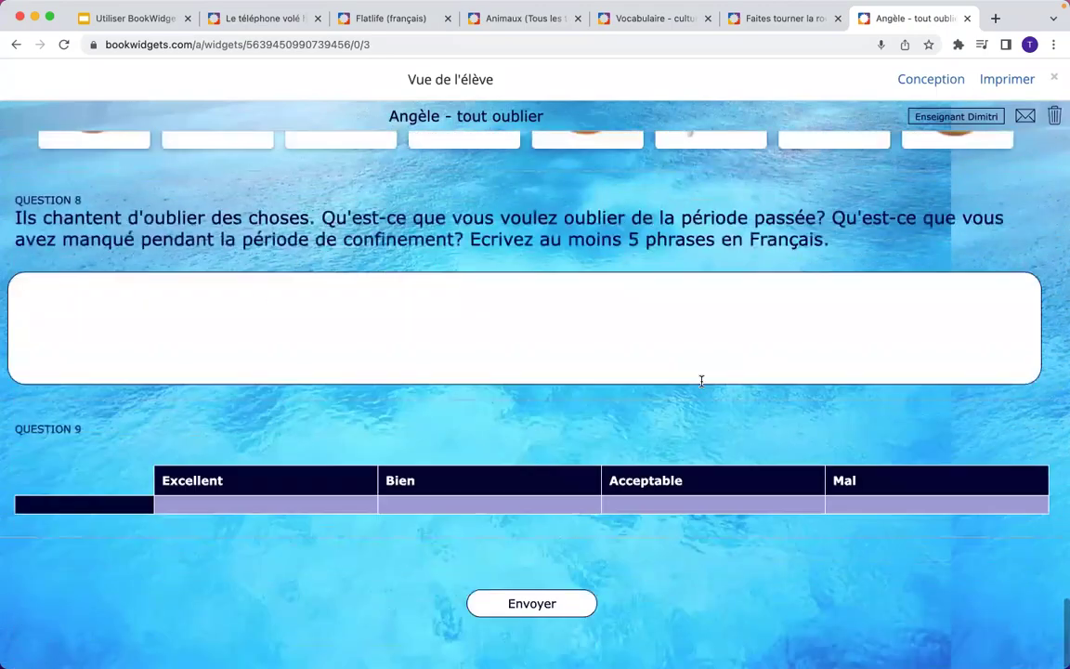
click(522, 332)
text(Belgique)
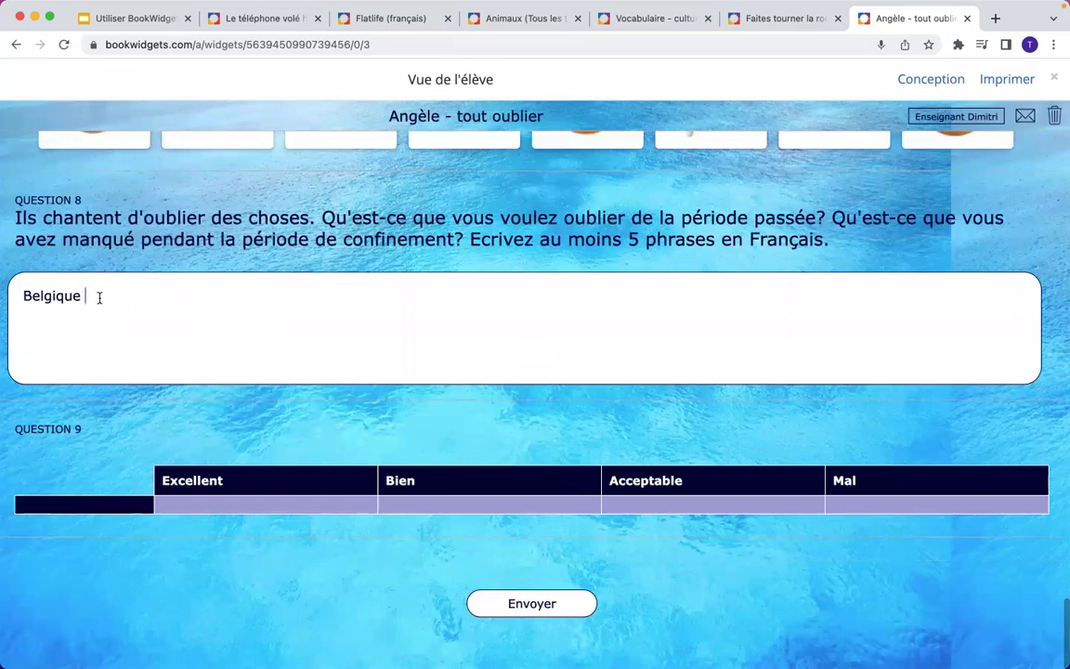
key(BackSpace)
key(BackSpace)
key(BackSpace)
key(BackSpace)
key(BackSpace)
key(BackSpace)
key(BackSpace)
key(BackSpace)
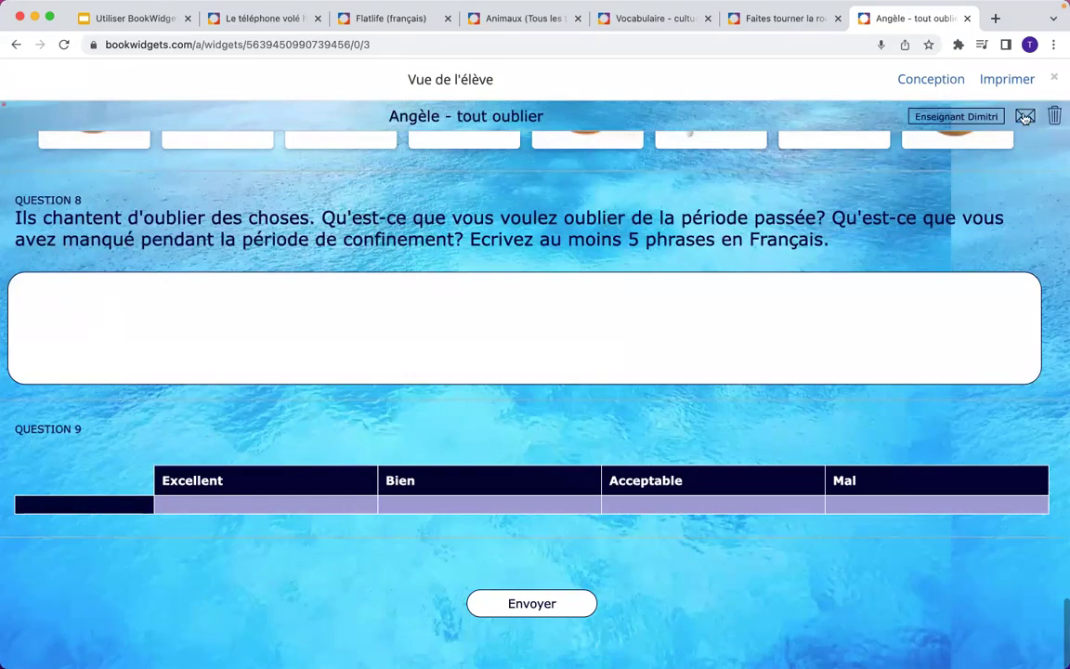
Show the Settings entry in the browser's main menu and close the menu
click(1054, 44)
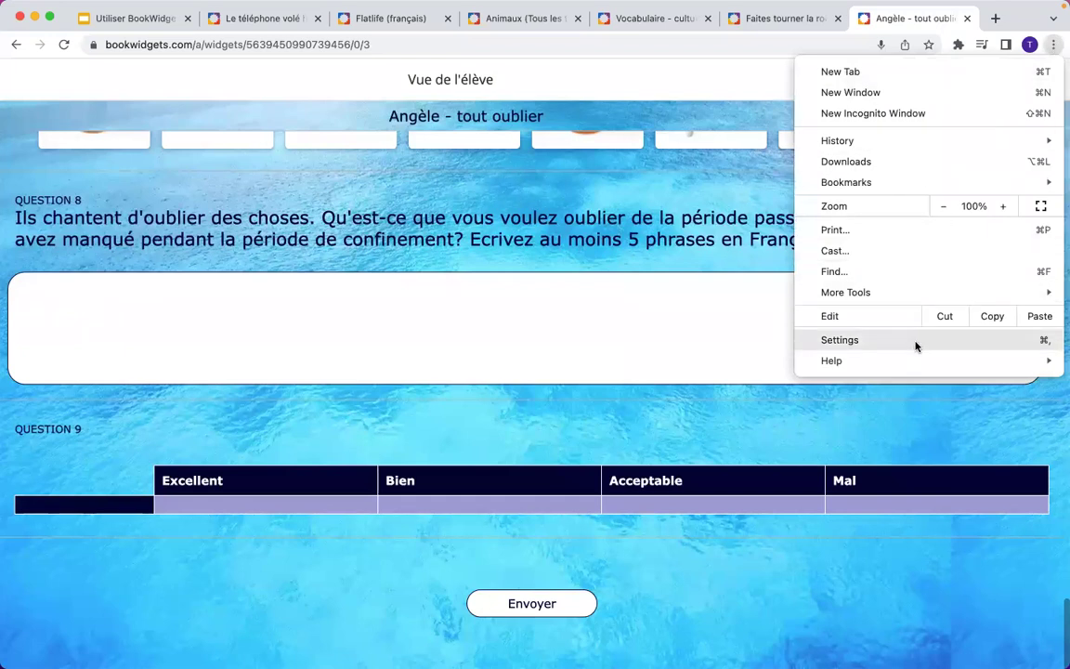
click(627, 232)
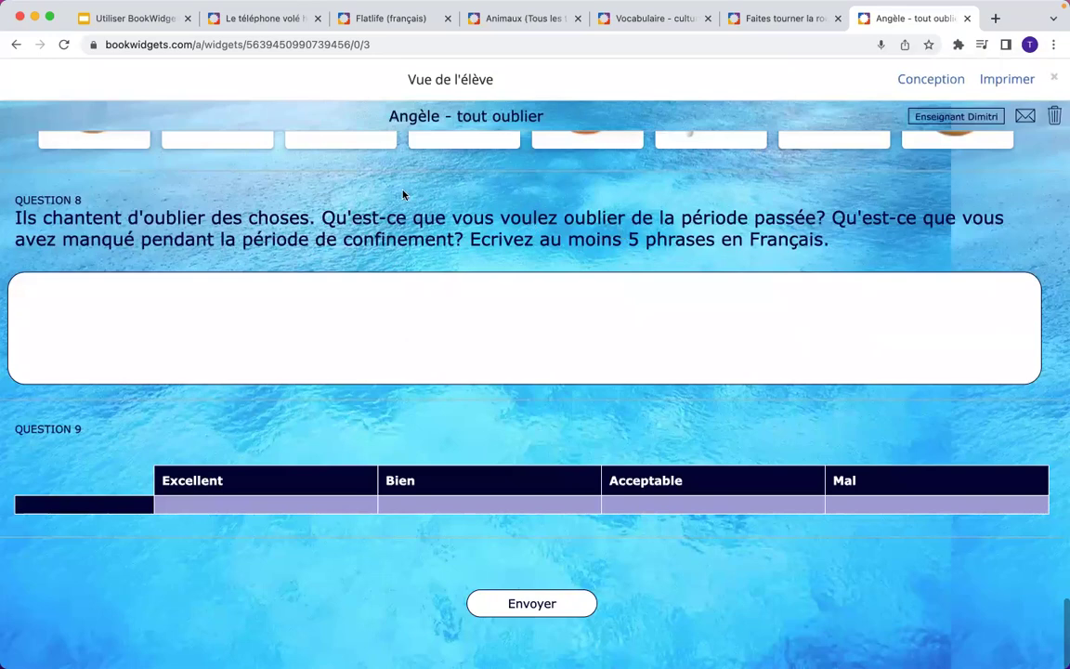
Switch to the Google Slides presentation, present slides 17 and 18 on the language-teacher options, and leave the slideshow
click(144, 28)
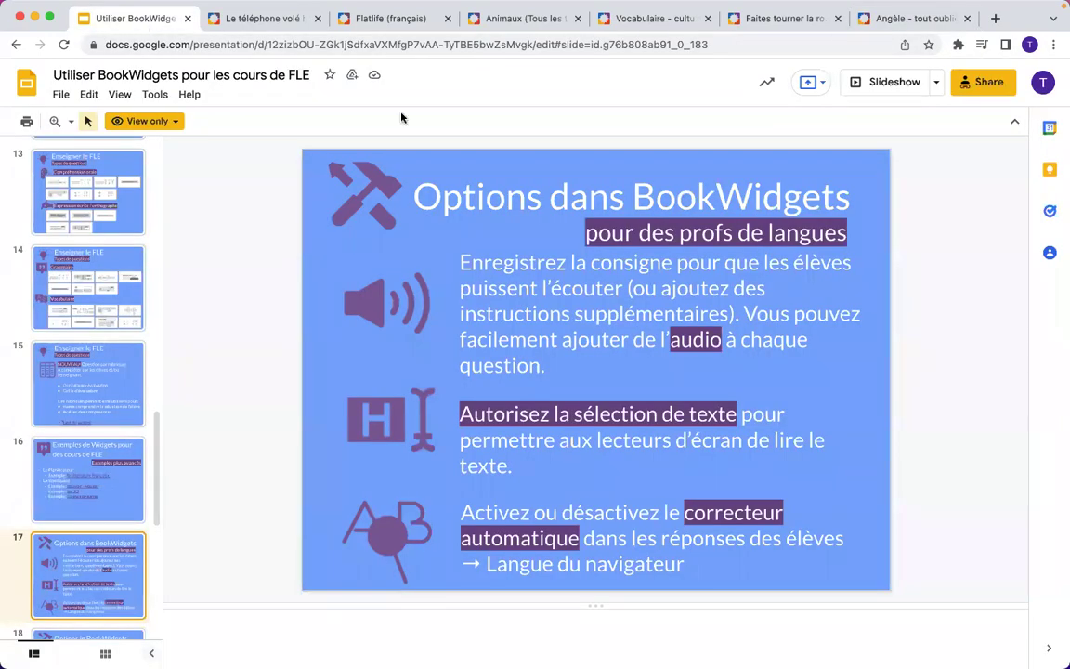
click(887, 84)
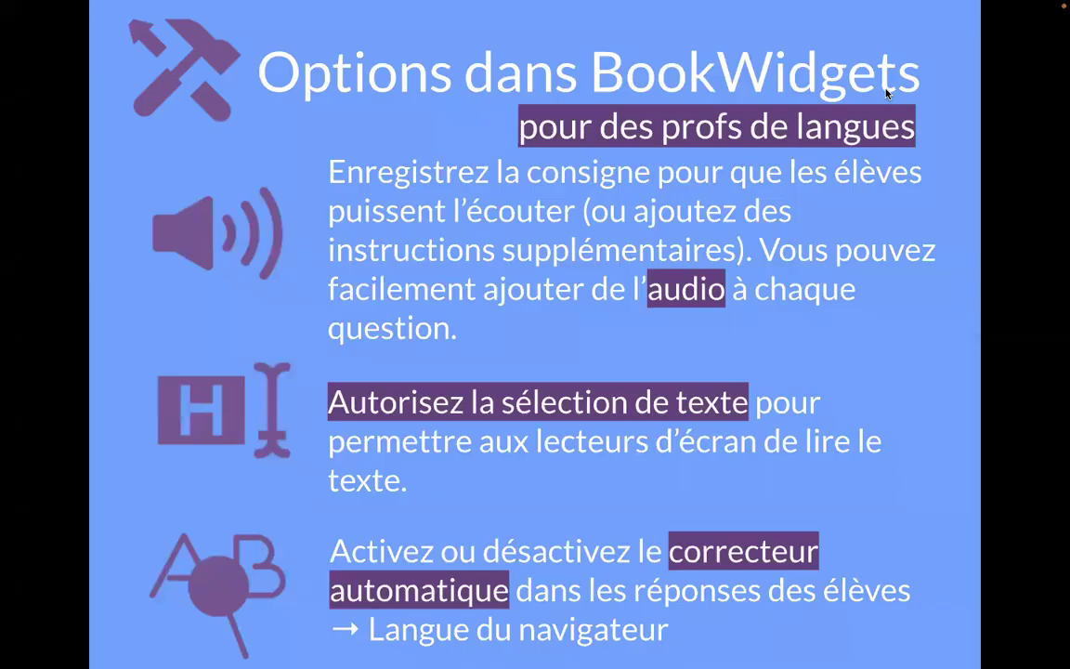
click(888, 94)
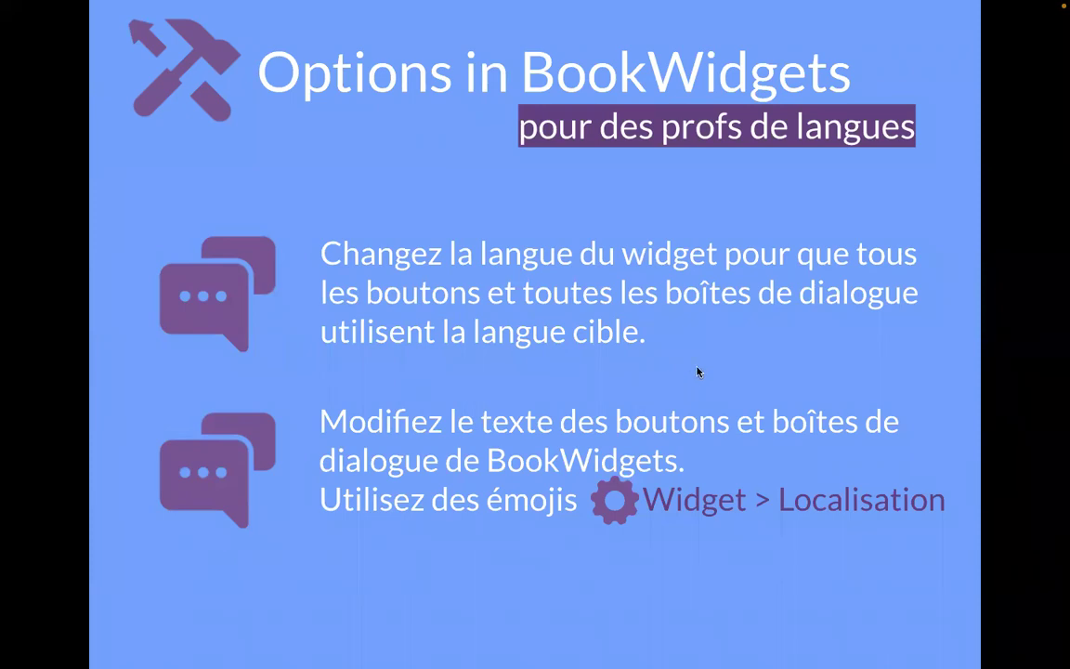
key(Escape)
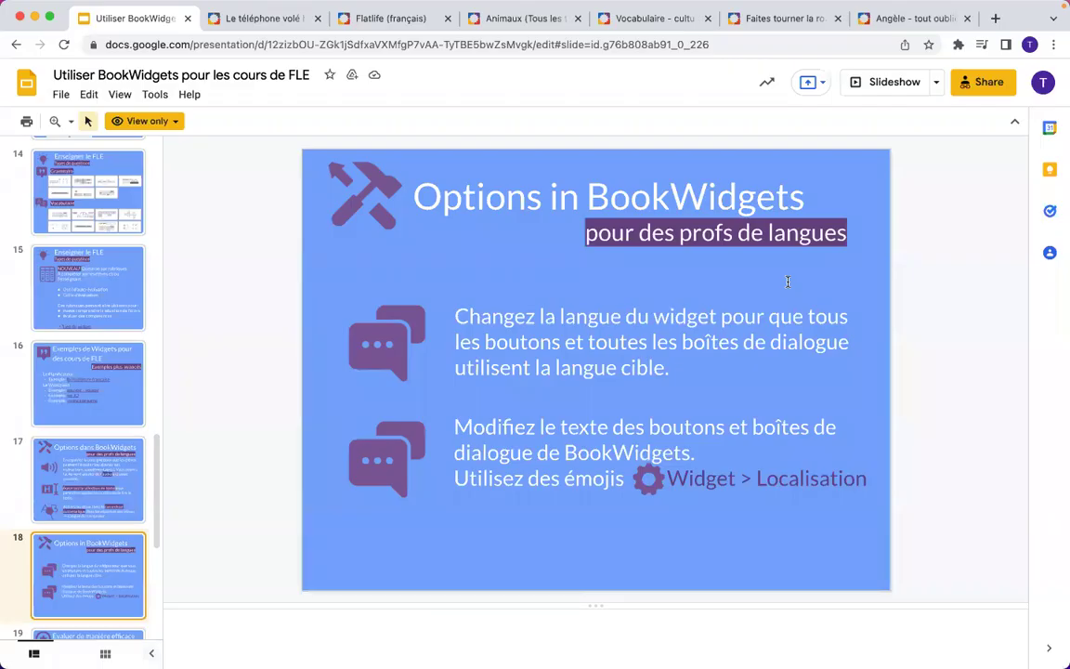
Switch back to the worksheet in BookWidgets, close its preview and choose Français as the current language in the Localisation settings
click(896, 19)
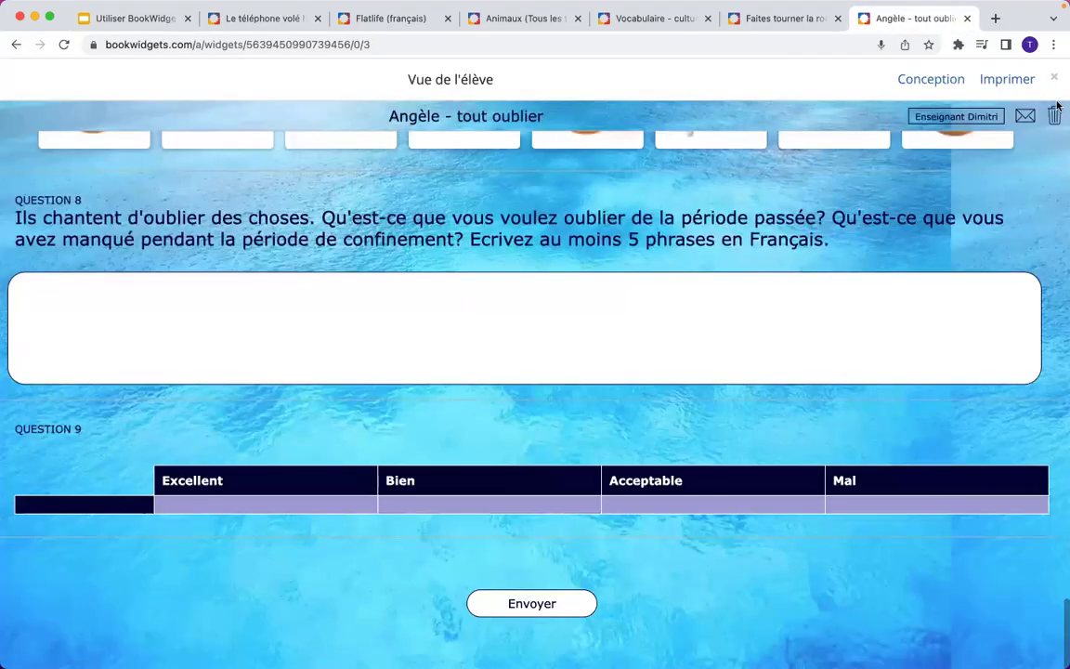
click(946, 78)
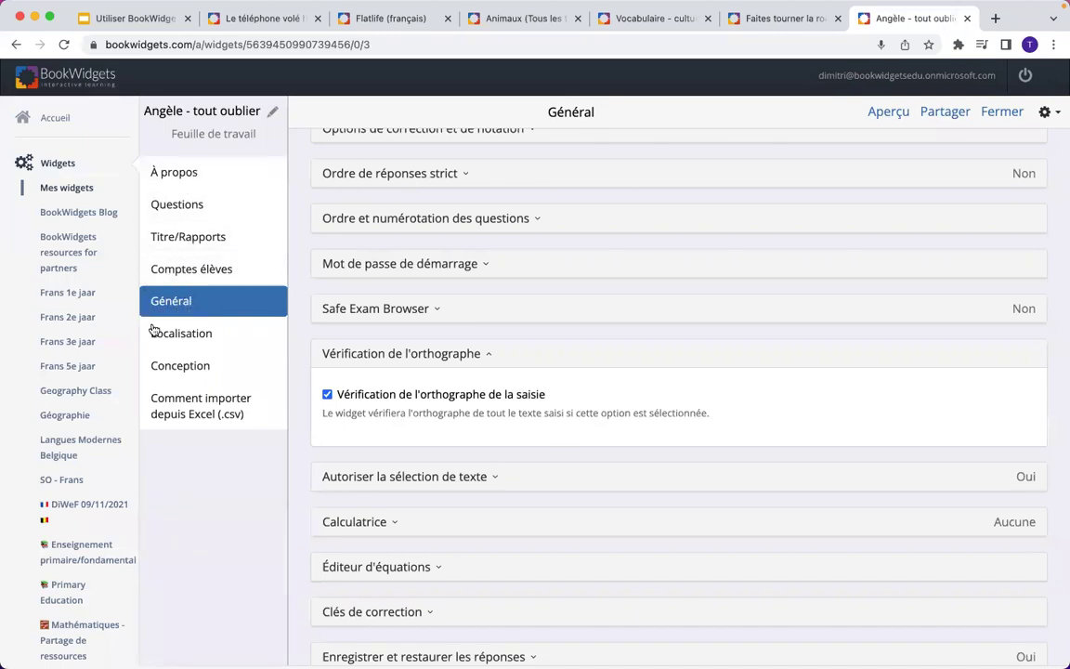
click(179, 337)
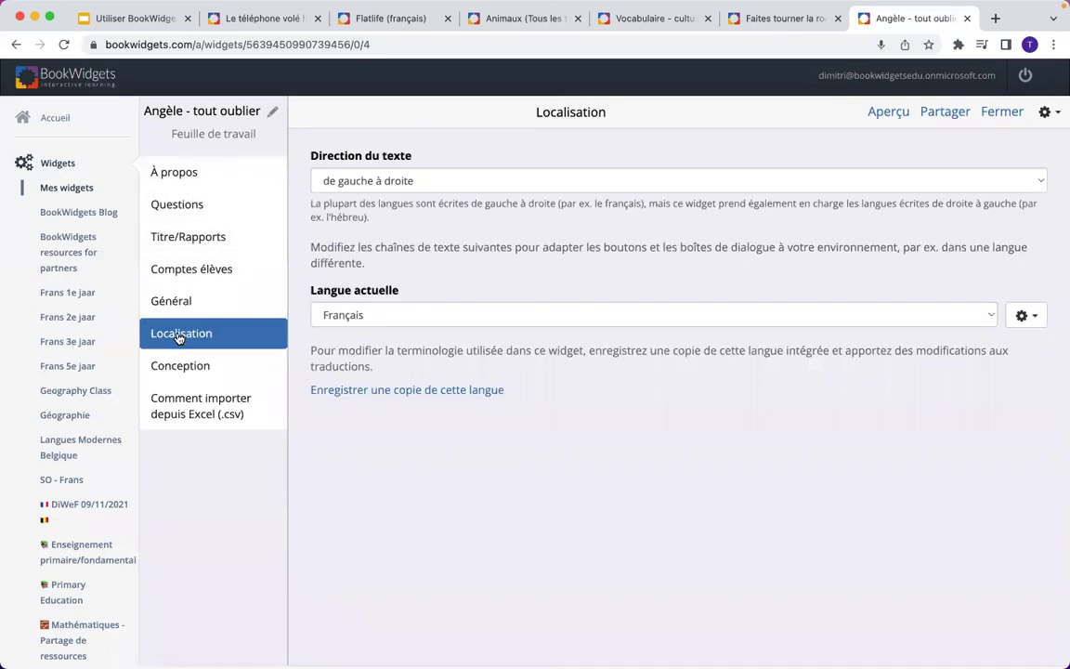
click(403, 321)
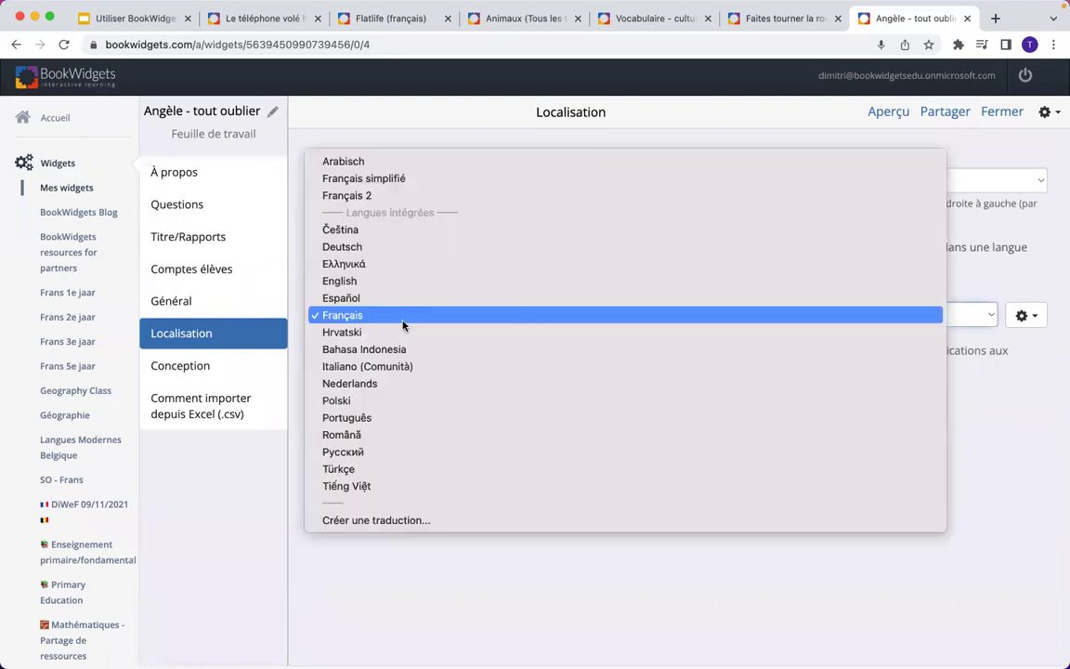
click(436, 321)
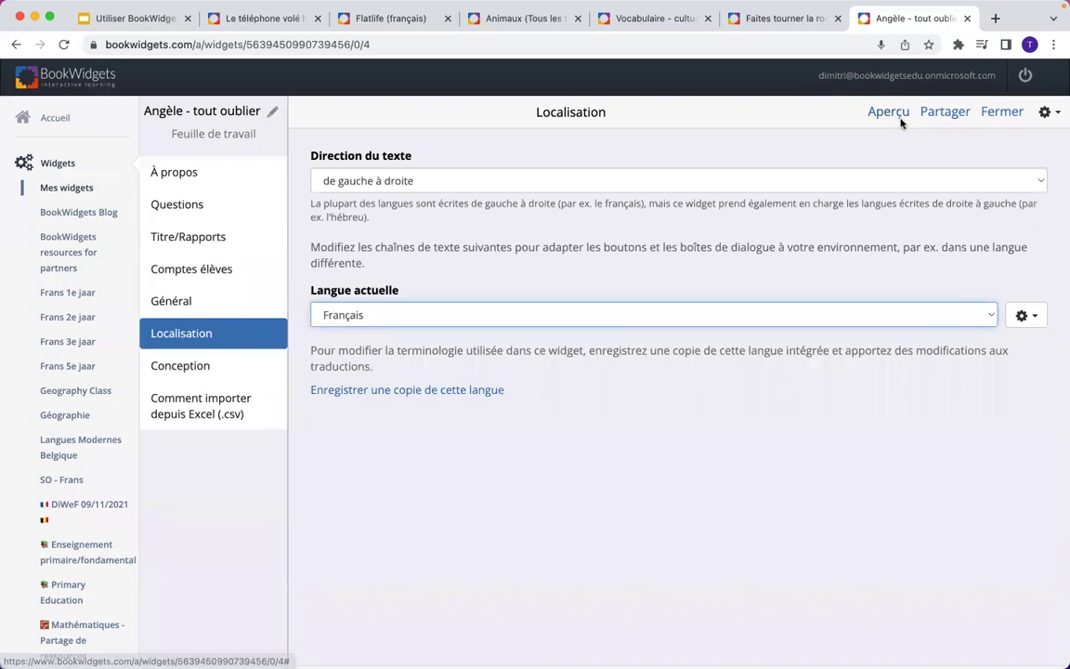
Preview the worksheet as a student, inspect the "Envoyer la réponse" dialog without submitting, and close the preview
click(890, 115)
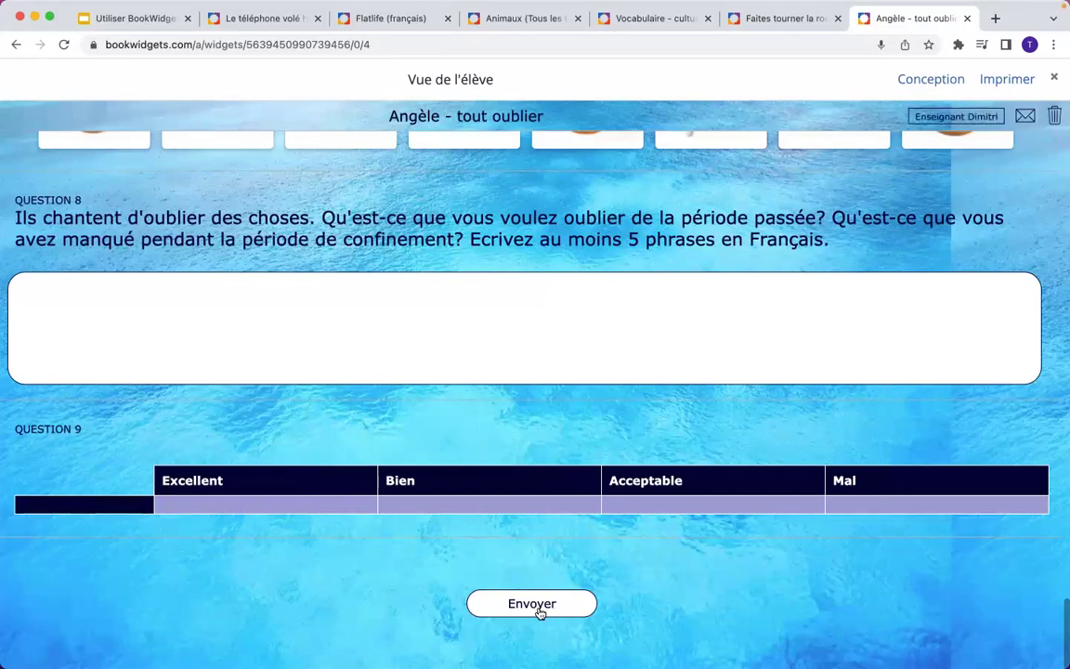
click(539, 610)
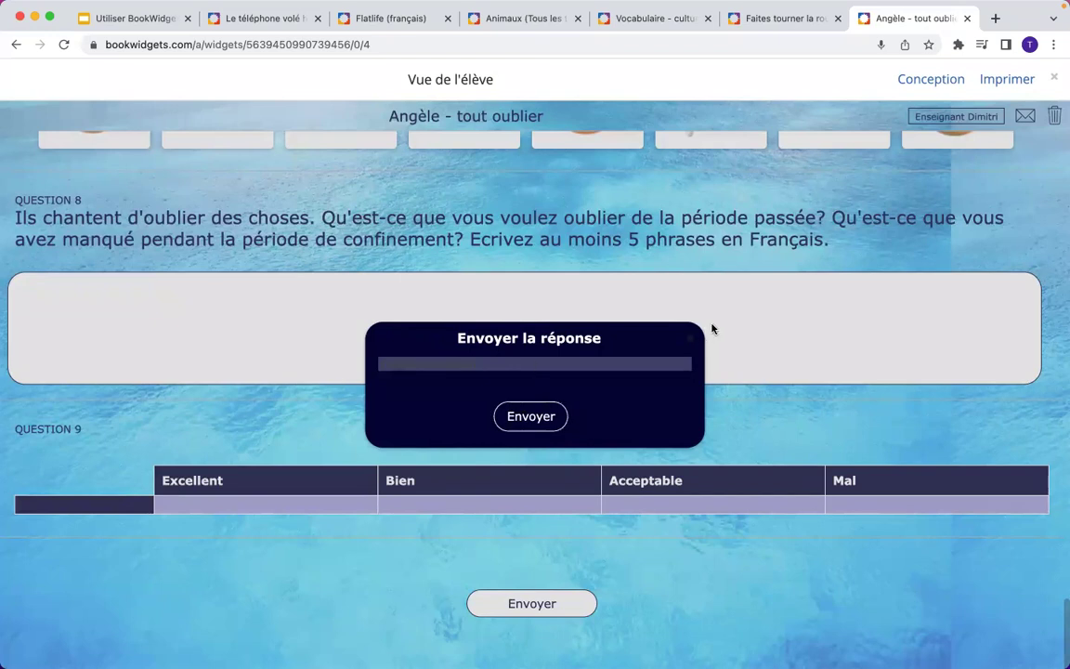
click(690, 340)
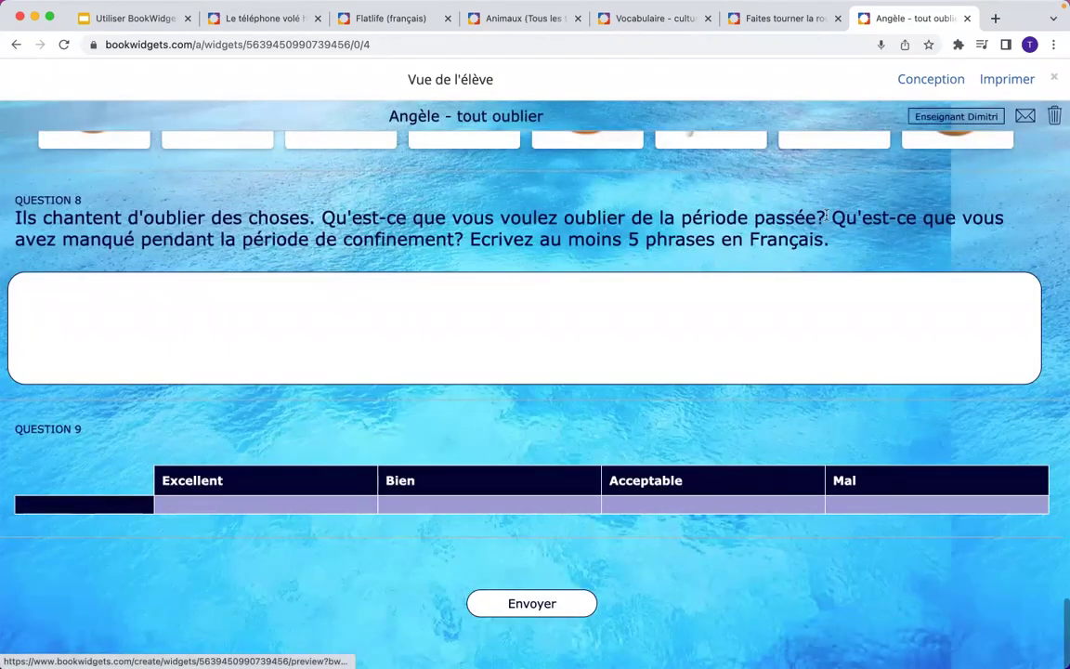
click(1055, 80)
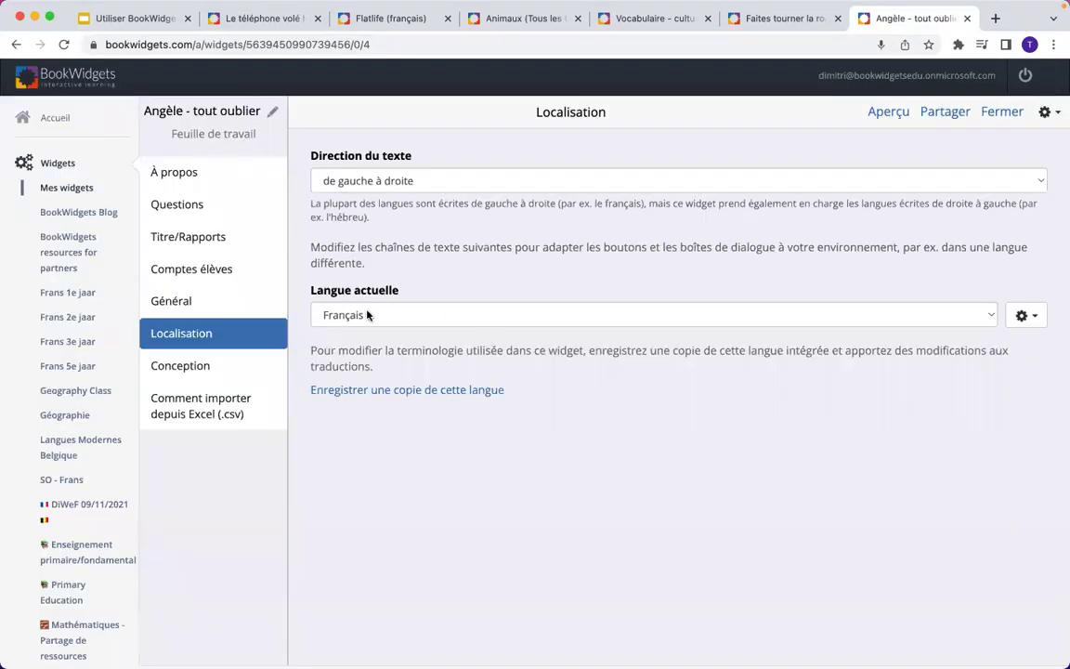
Save a copy of the worksheet's built-in French language as a new translation named "Français 3"
click(366, 391)
text(Frna)
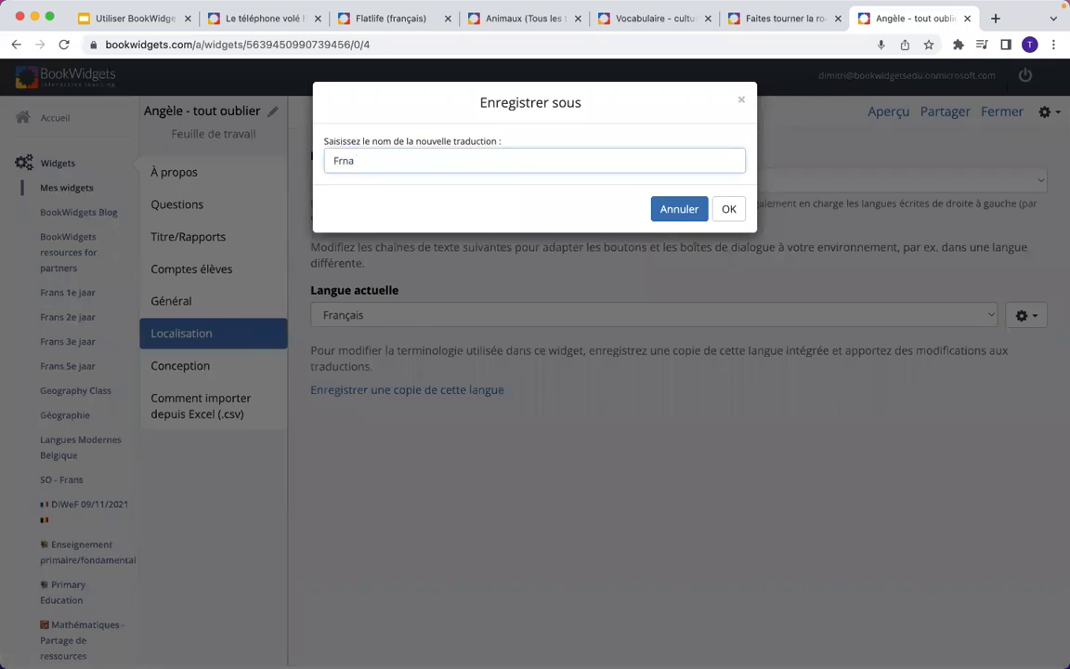
text(ançais 3)
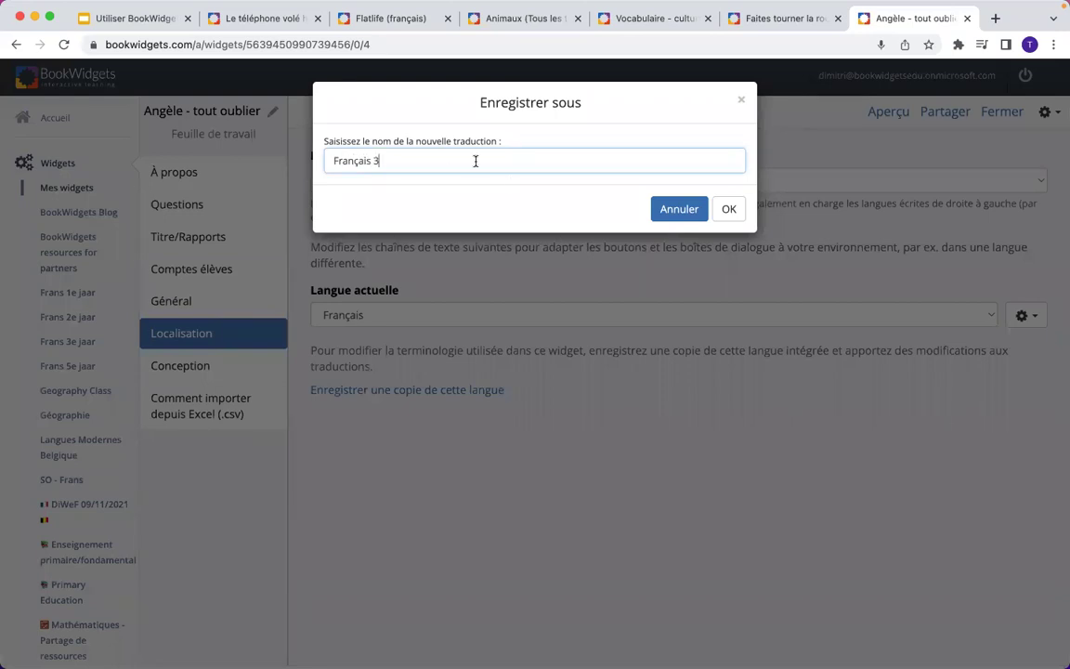
click(728, 208)
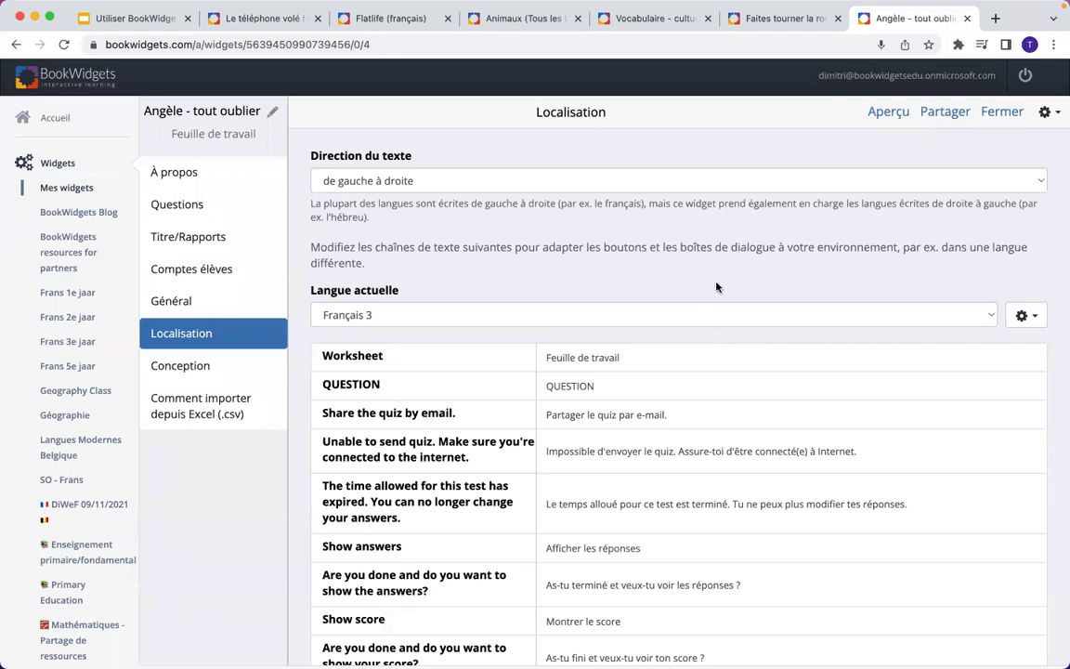
Find "envoyer" in the Français 3 strings, change the Send and Submit texts to "Envoyer au prof", and close the worksheet
key(super+f)
text(envoyer)
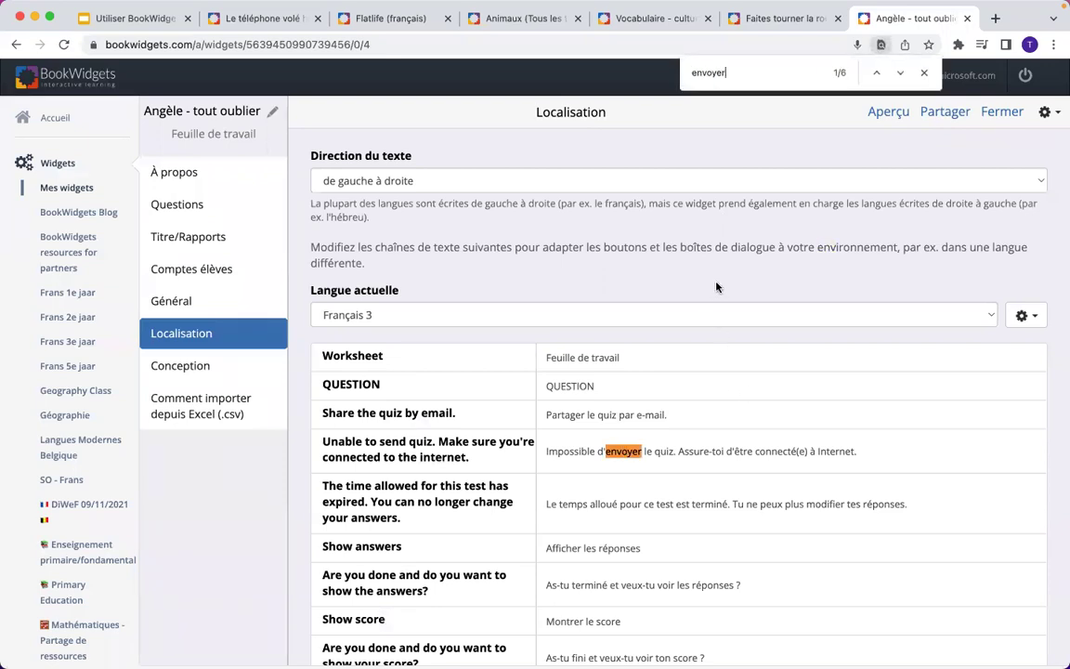
key(Return)
key(Return)
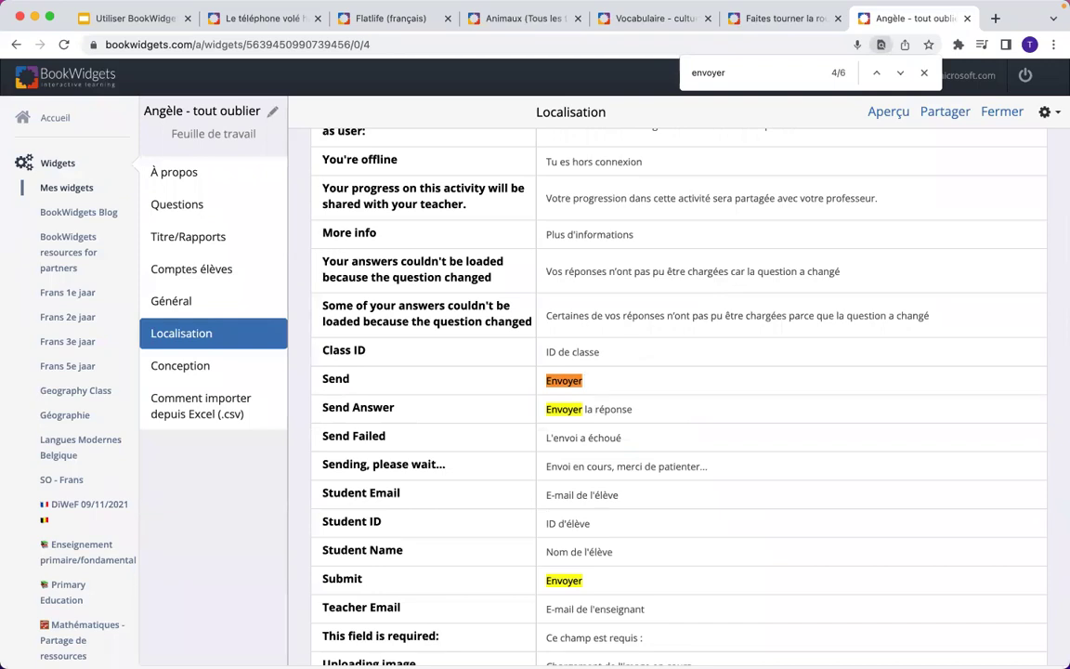
text(au prof au prof)
click(1016, 116)
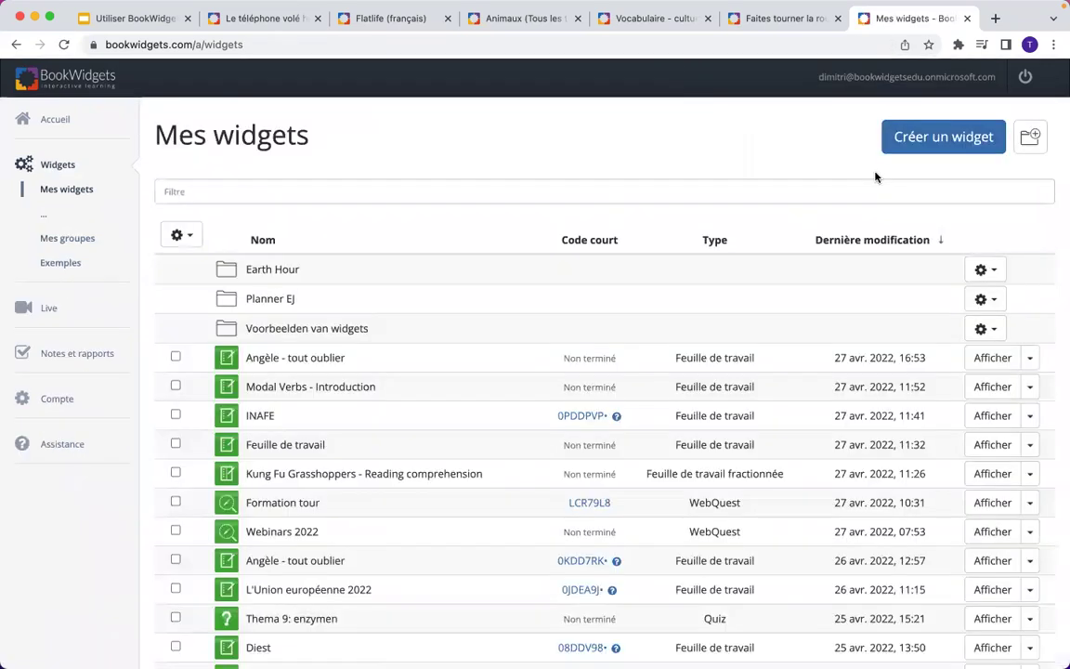
Reopen the "Angèle - tout oublier" worksheet, preview its customised send button and send dialog as a student, and close the preview
click(414, 356)
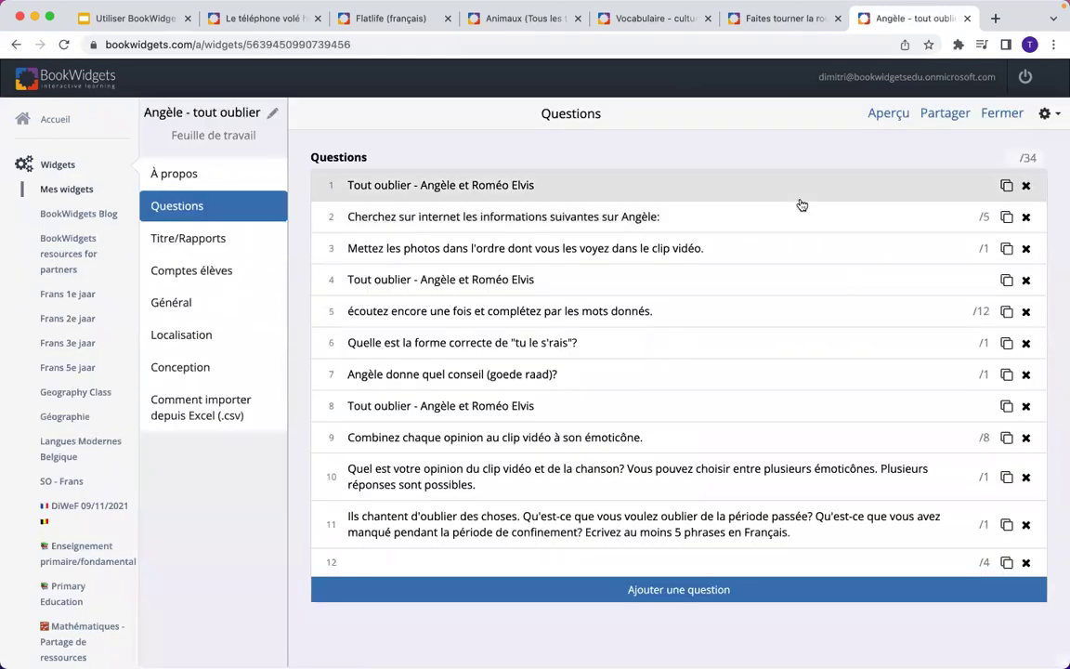
click(892, 114)
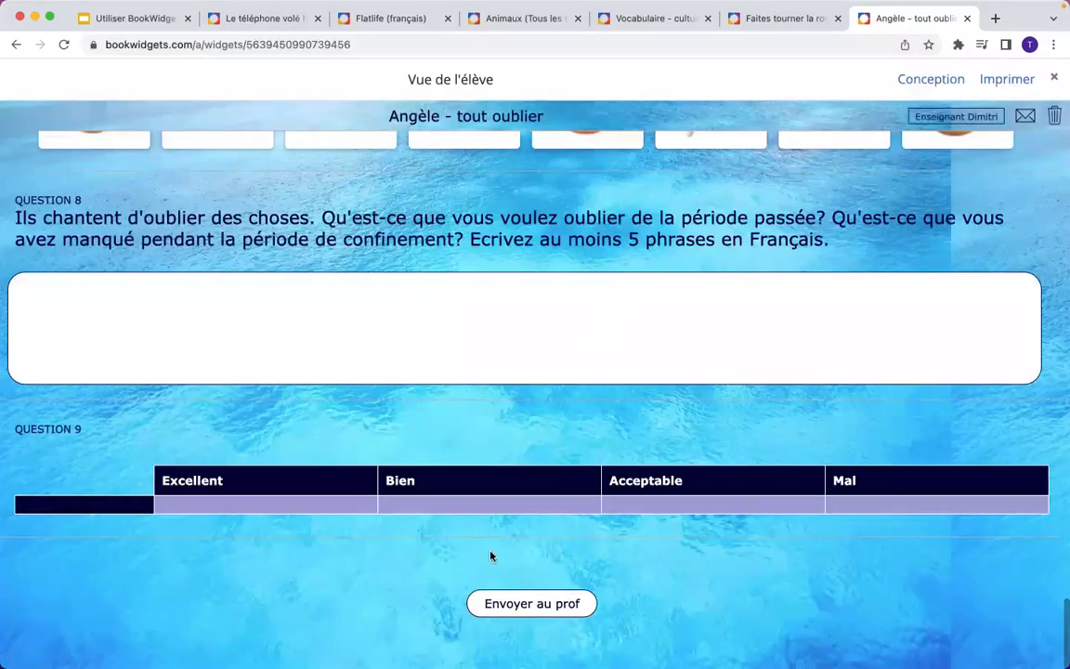
click(513, 605)
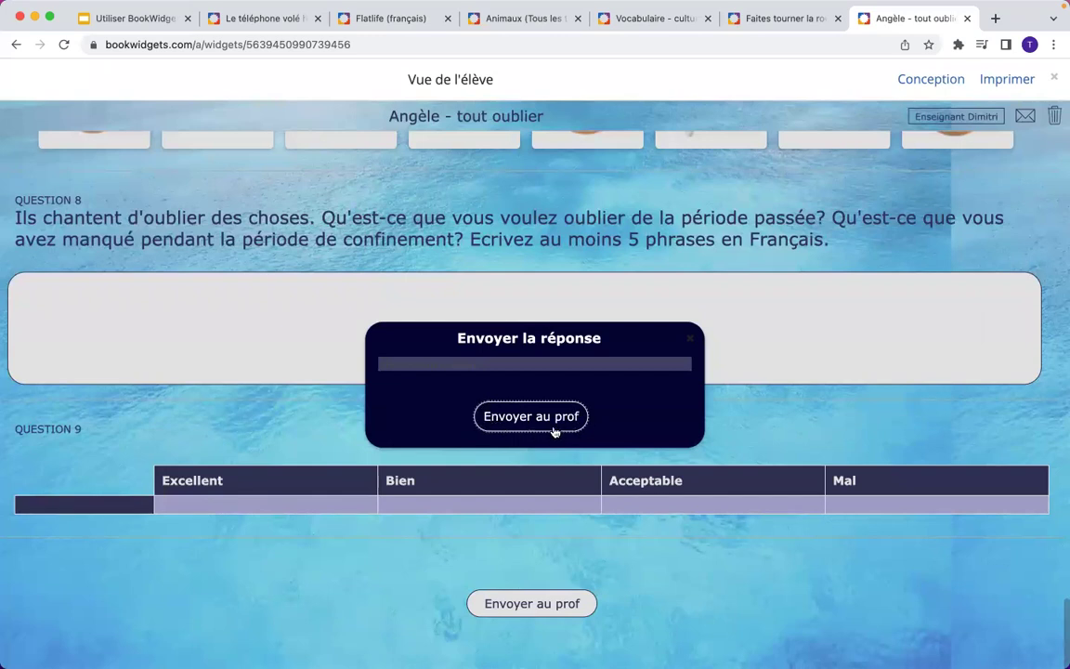
click(1054, 79)
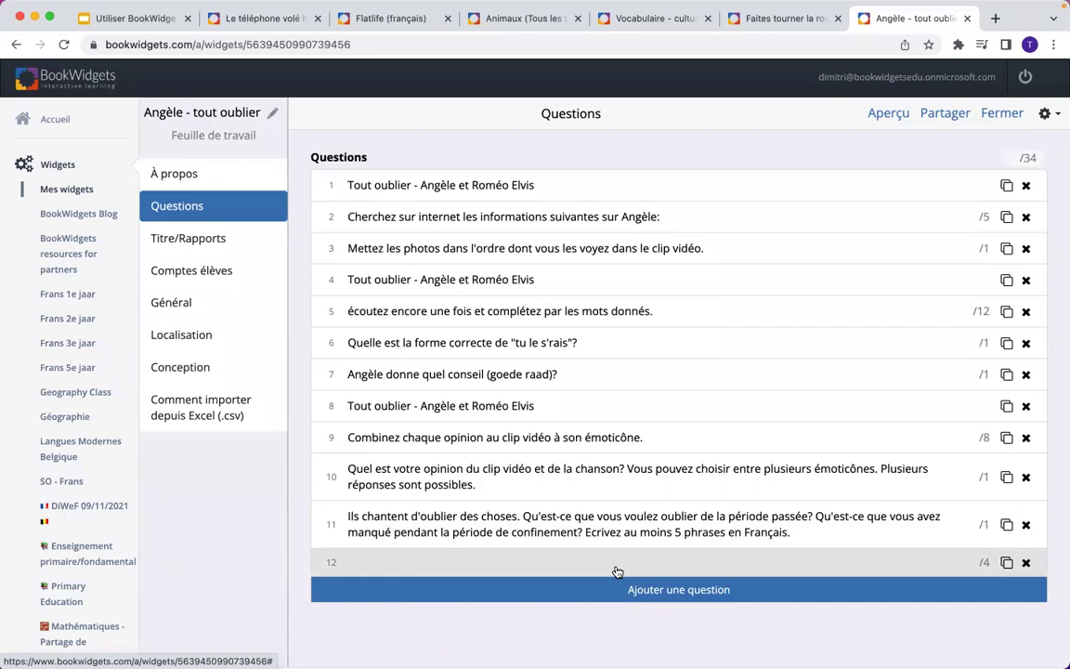
Find the Send text in the Localisation settings and append the envelope-with-arrow emoji 📩 to "Envoyer au prof"
click(232, 341)
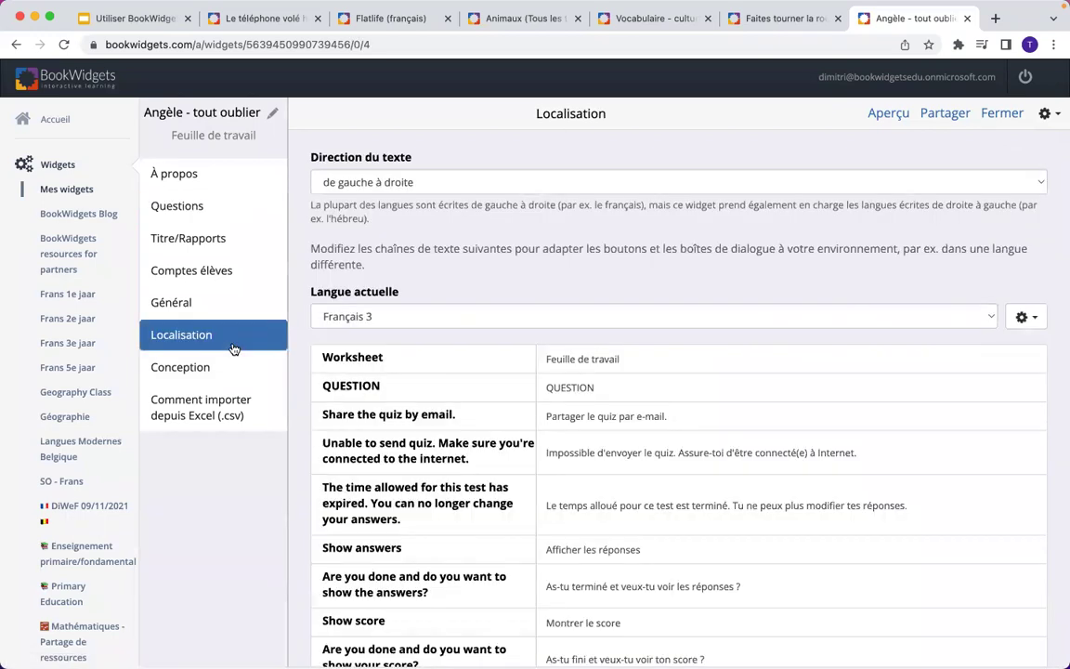
scroll(604, 238, down, 3)
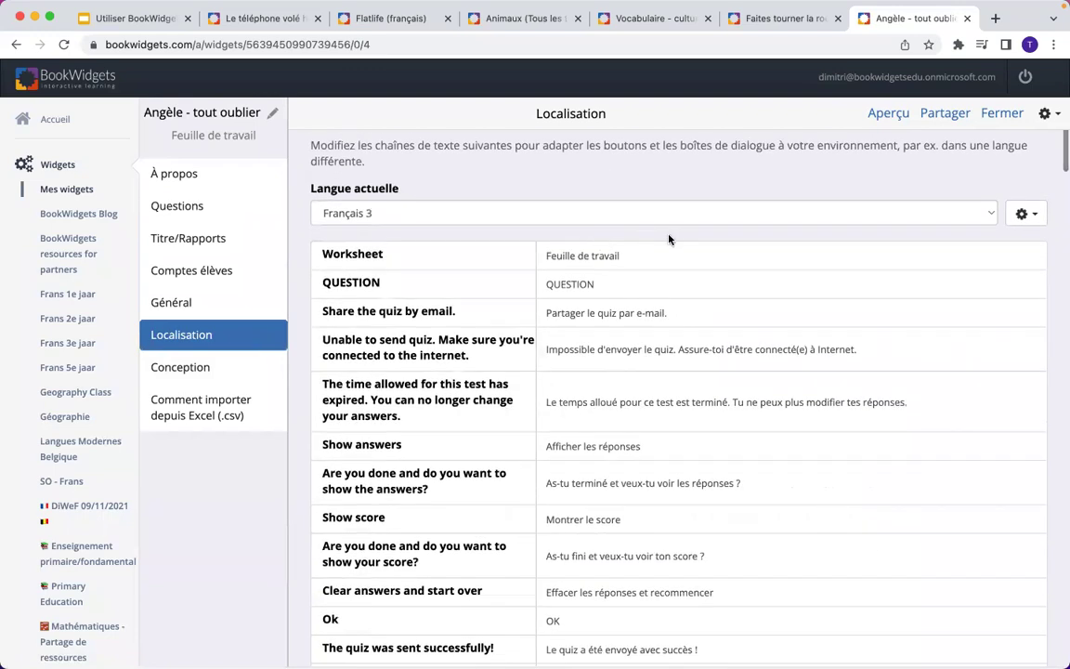
key(super+f)
text(envoyer)
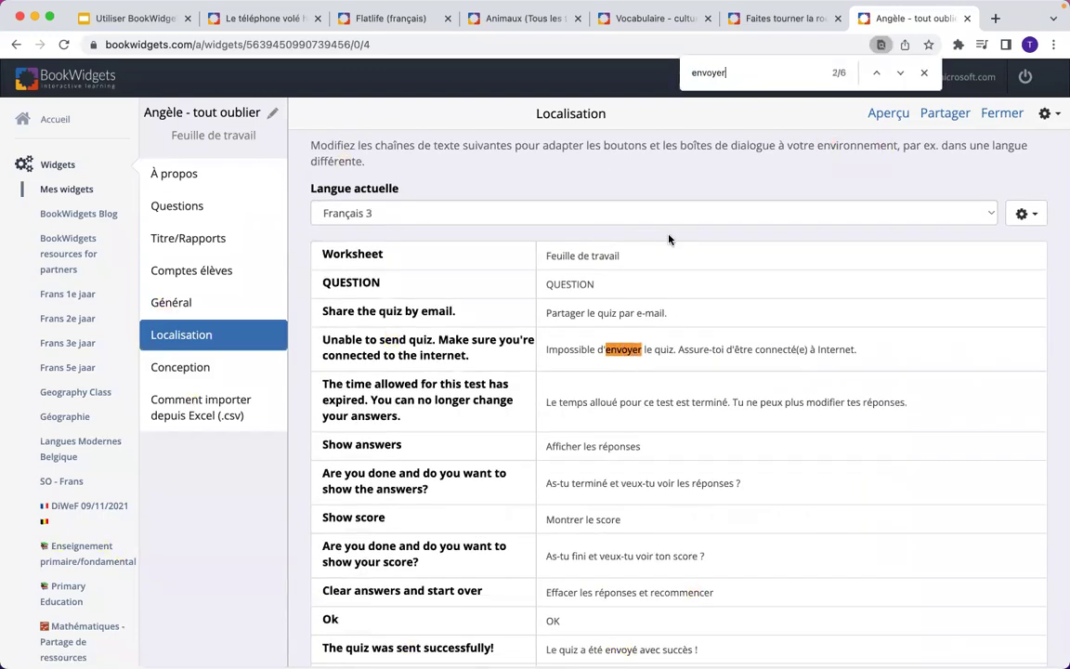
key(Return)
key(Return)
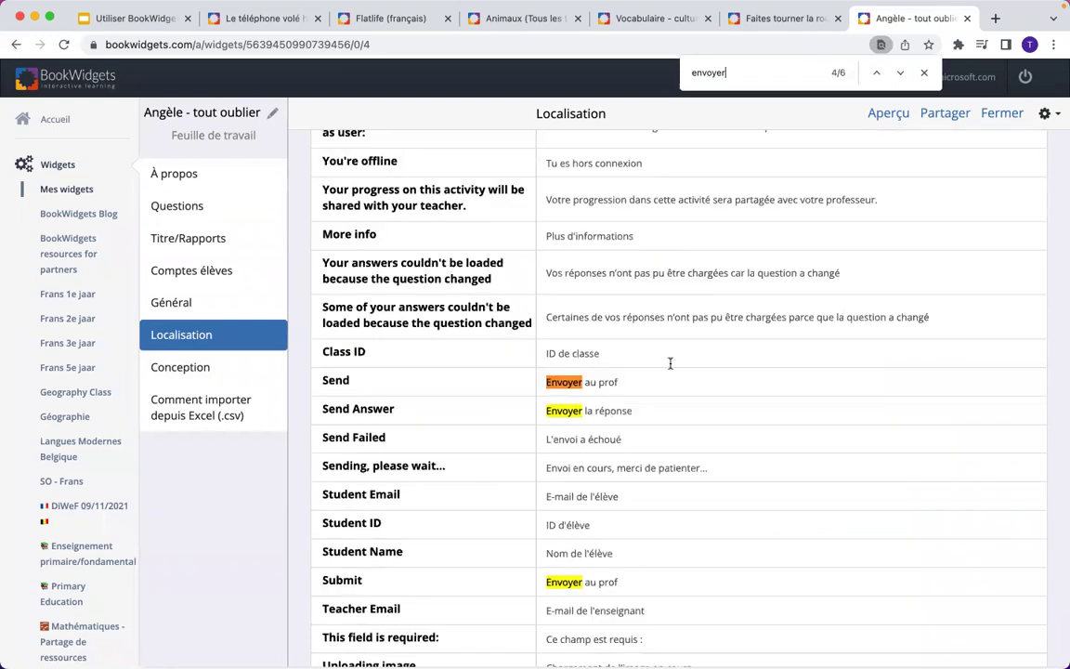
click(657, 377)
right_click(648, 385)
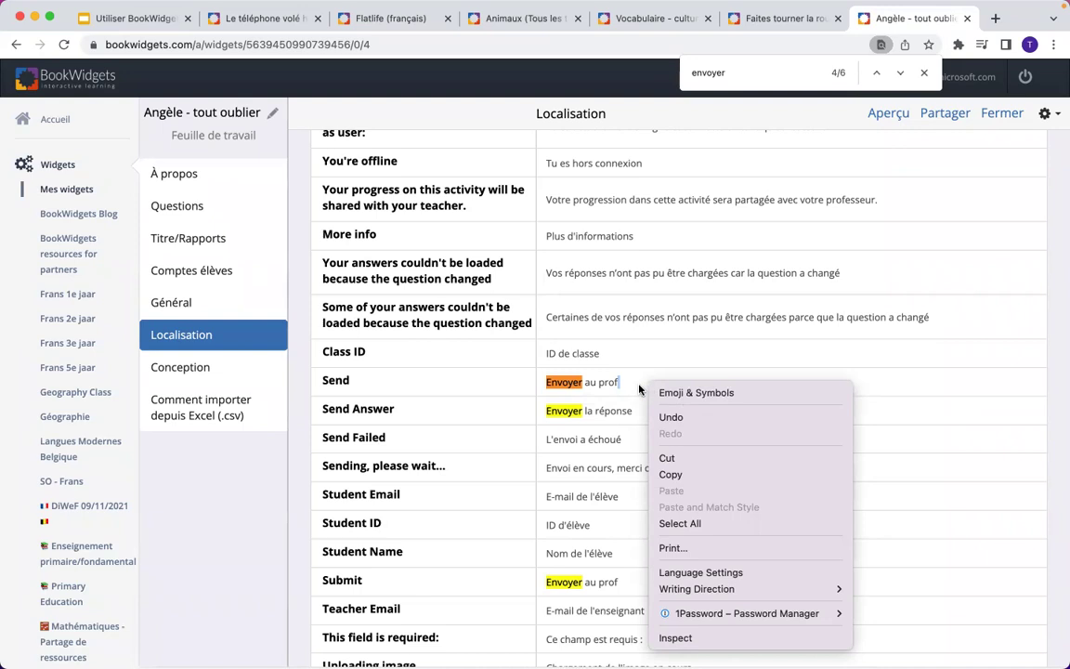
click(681, 394)
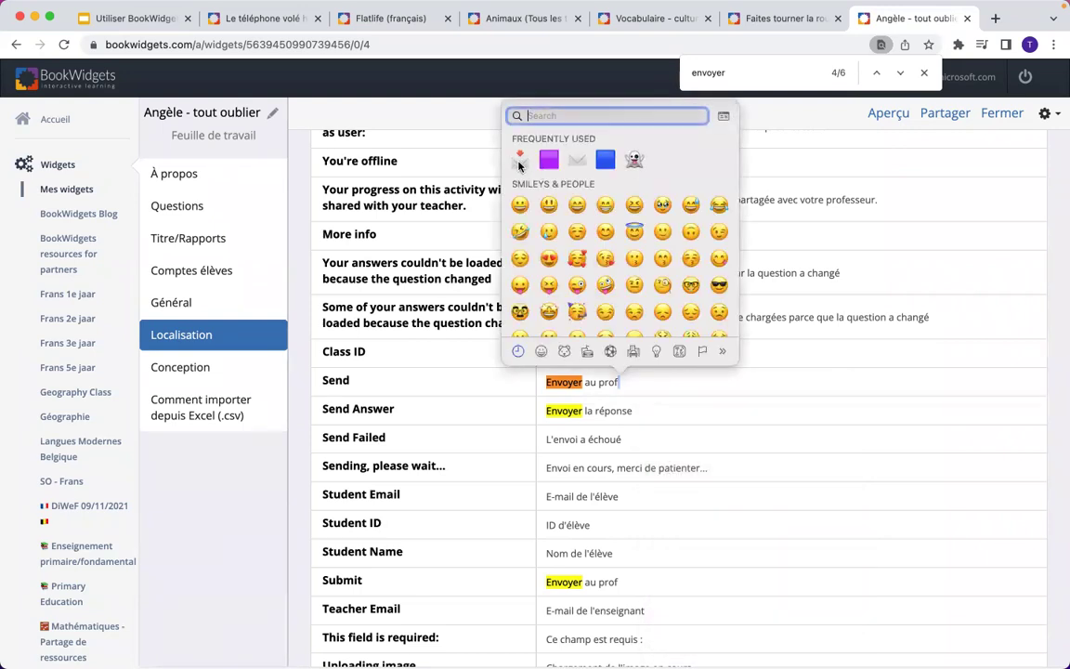
text(enve)
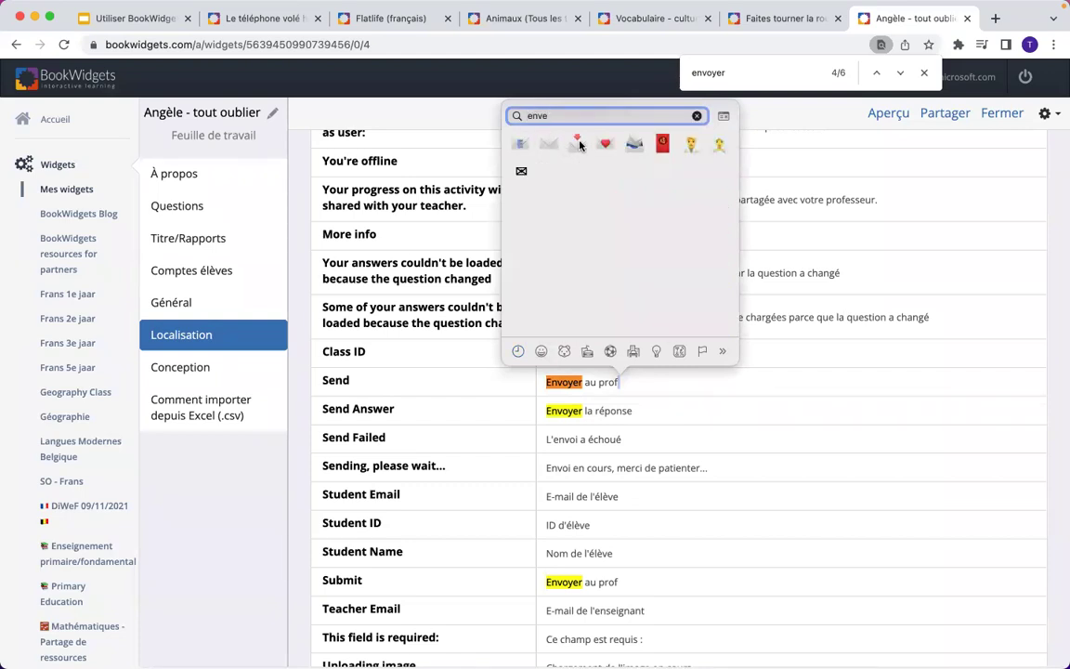
click(578, 145)
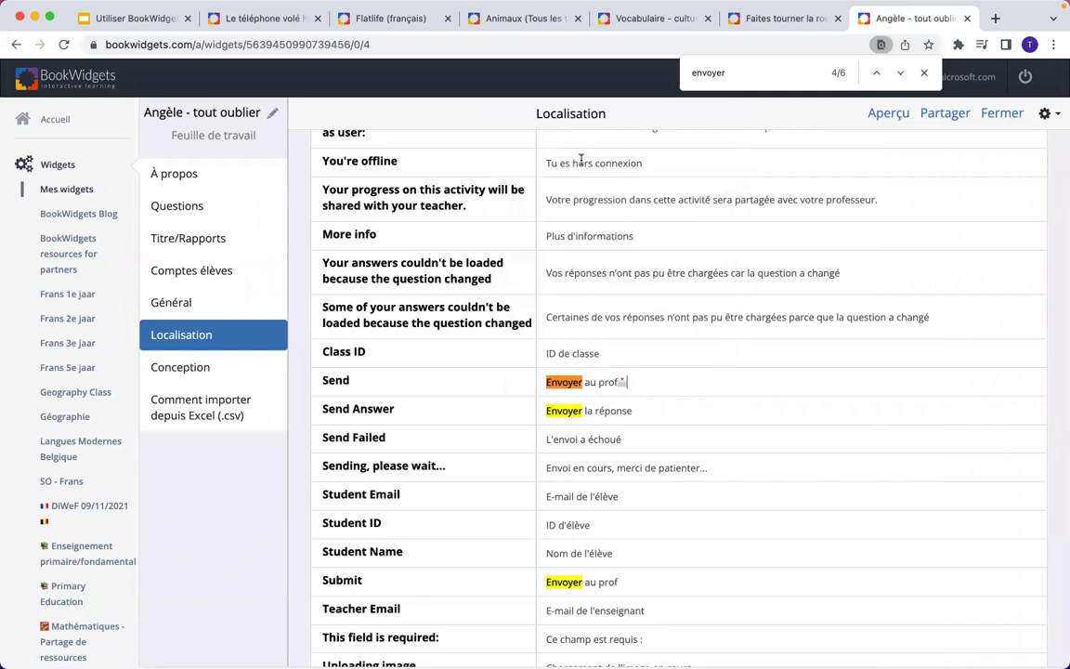
Copy the 📩 emoji from the Send text to the end of the Submit text, and close the worksheet
click(620, 382)
drag(641, 384, 621, 382)
text(📩)
click(1004, 112)
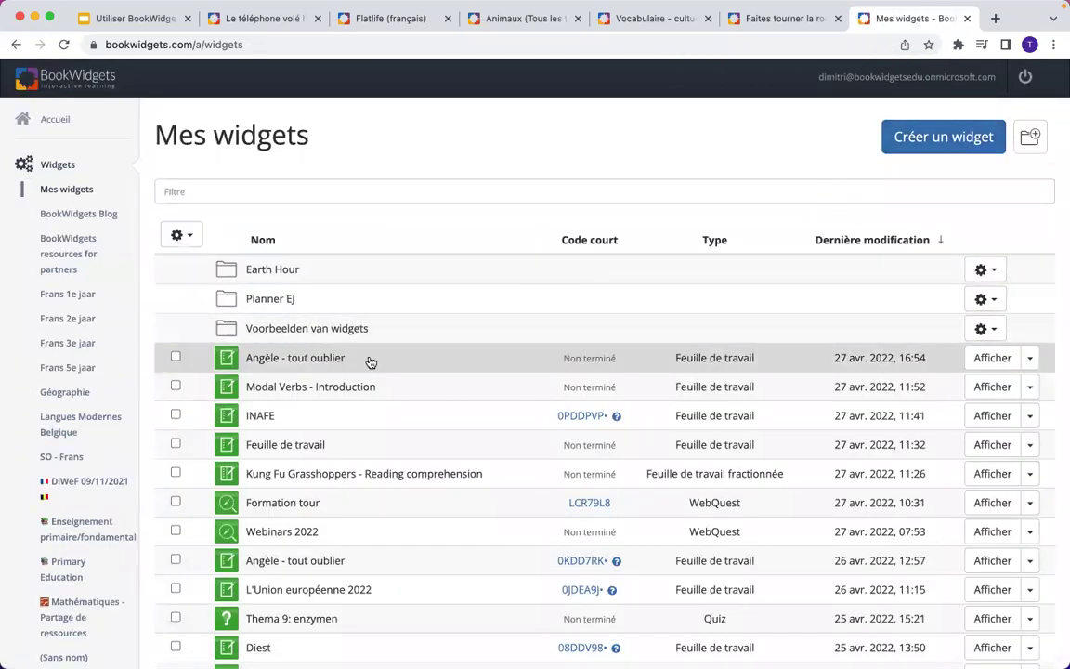
Reopen the Angèle worksheet and preview its emoji send button and send dialog as a student
click(382, 362)
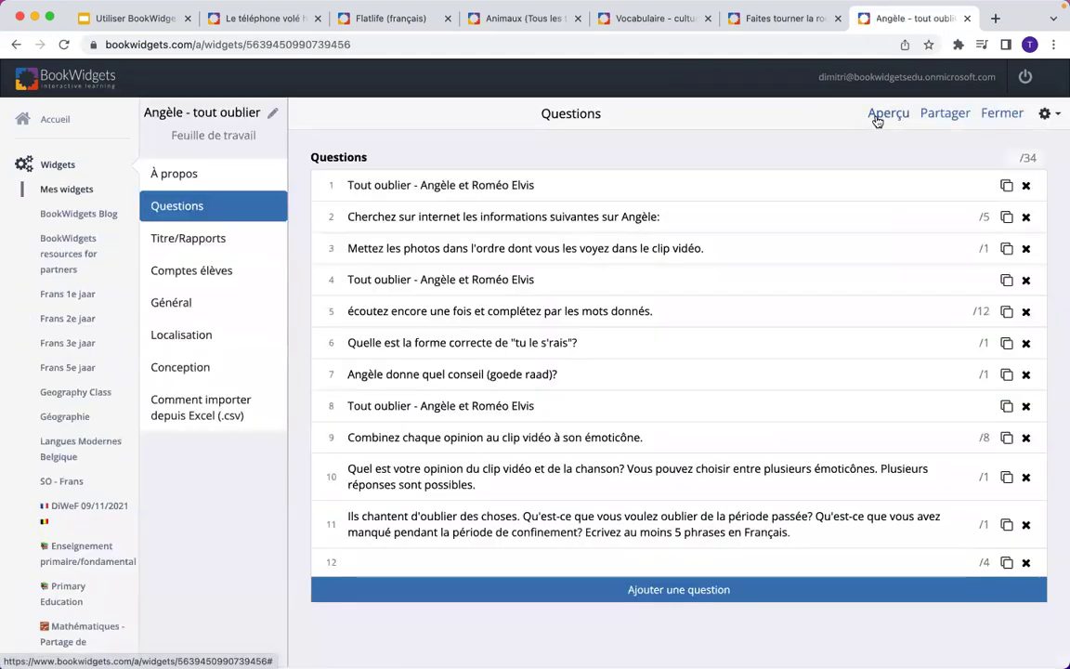
click(878, 116)
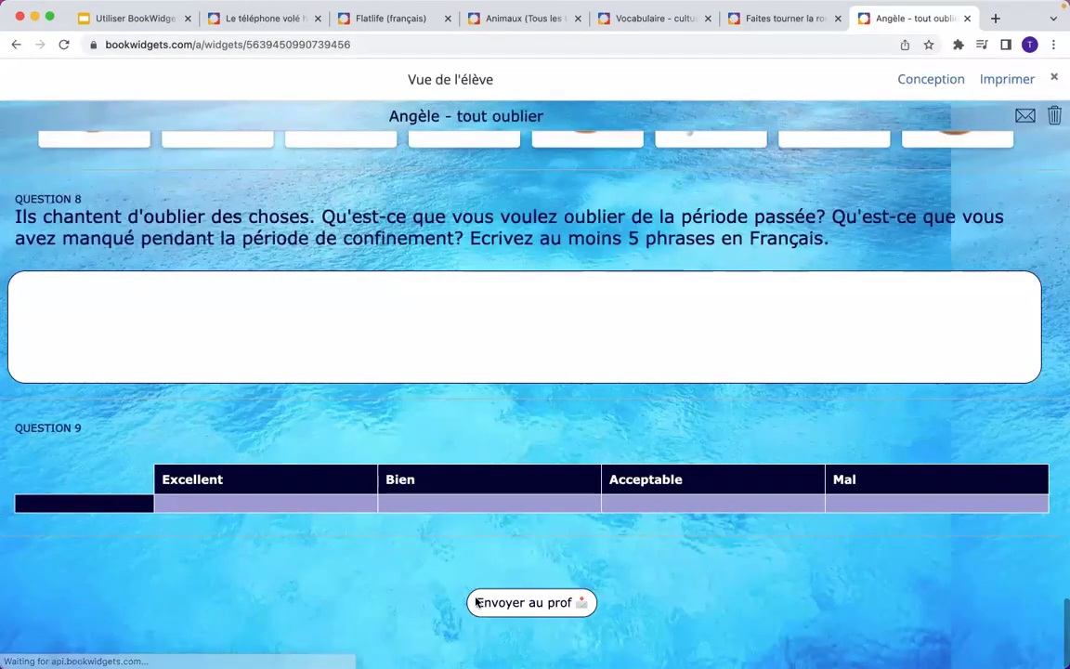
click(584, 603)
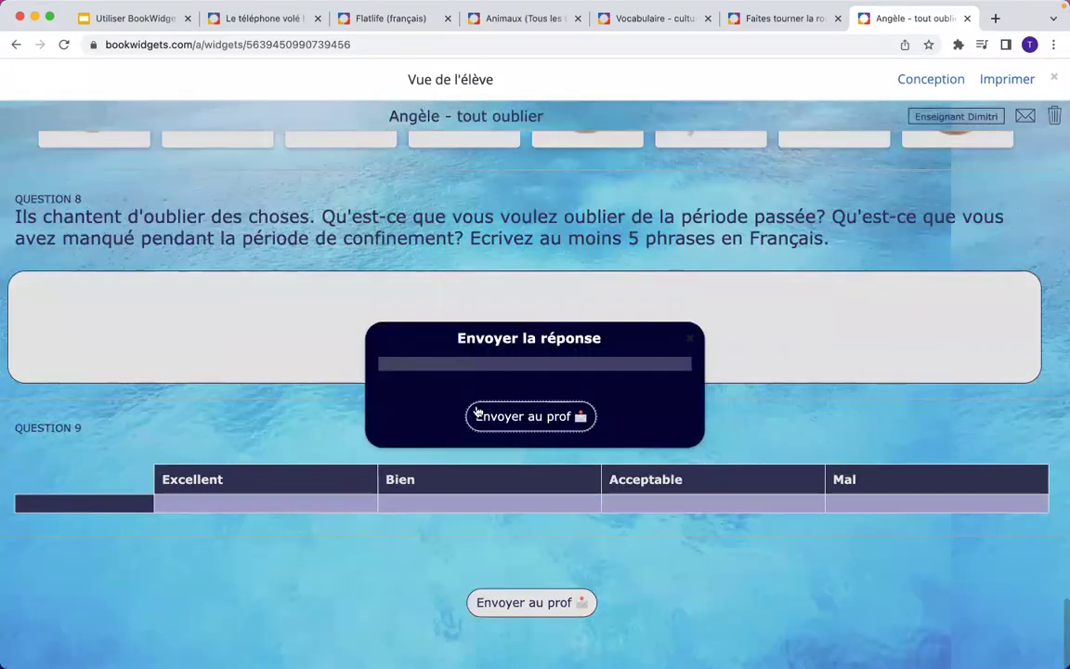
Switch to the Google Slides presentation, present from slide 18 through slide 19 on efficient evaluation, and leave the slideshow
click(131, 22)
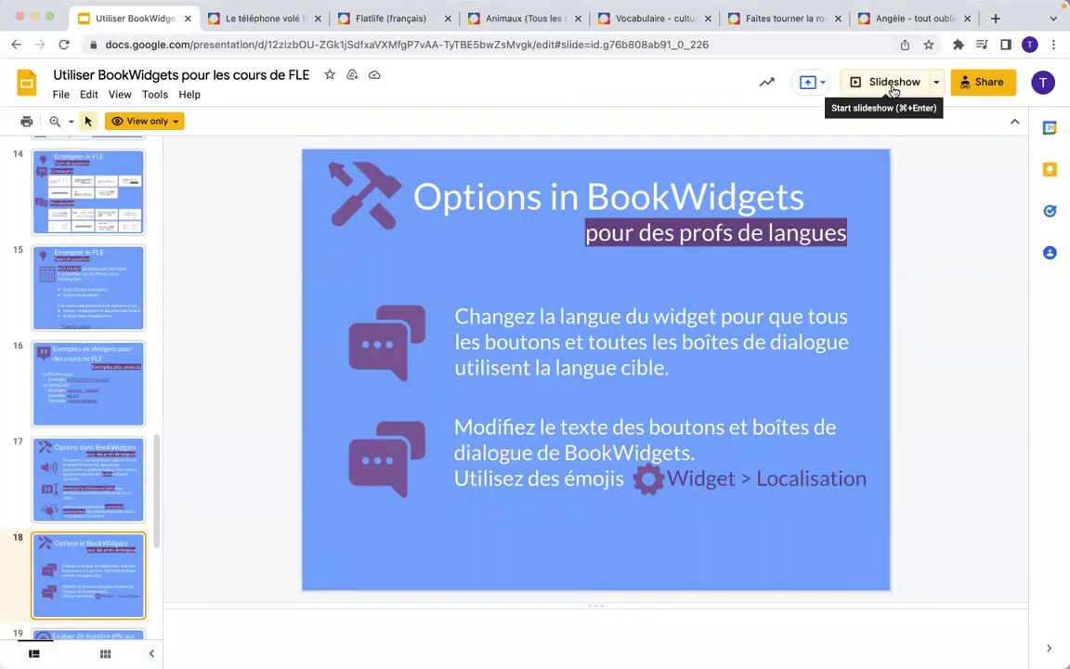
click(892, 83)
click(684, 292)
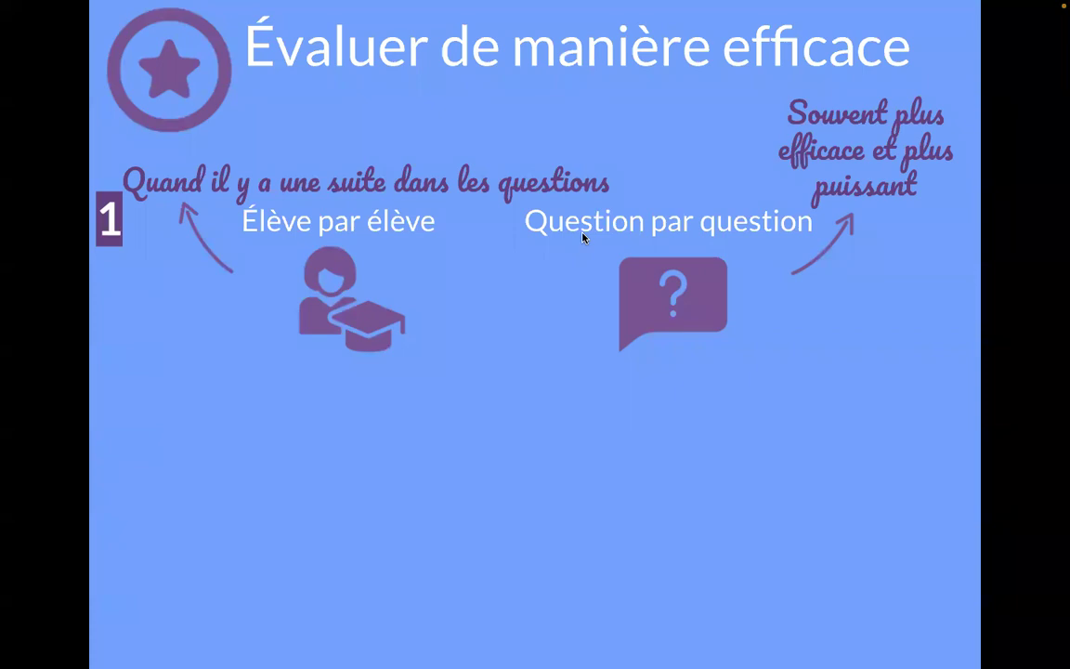
key(Escape)
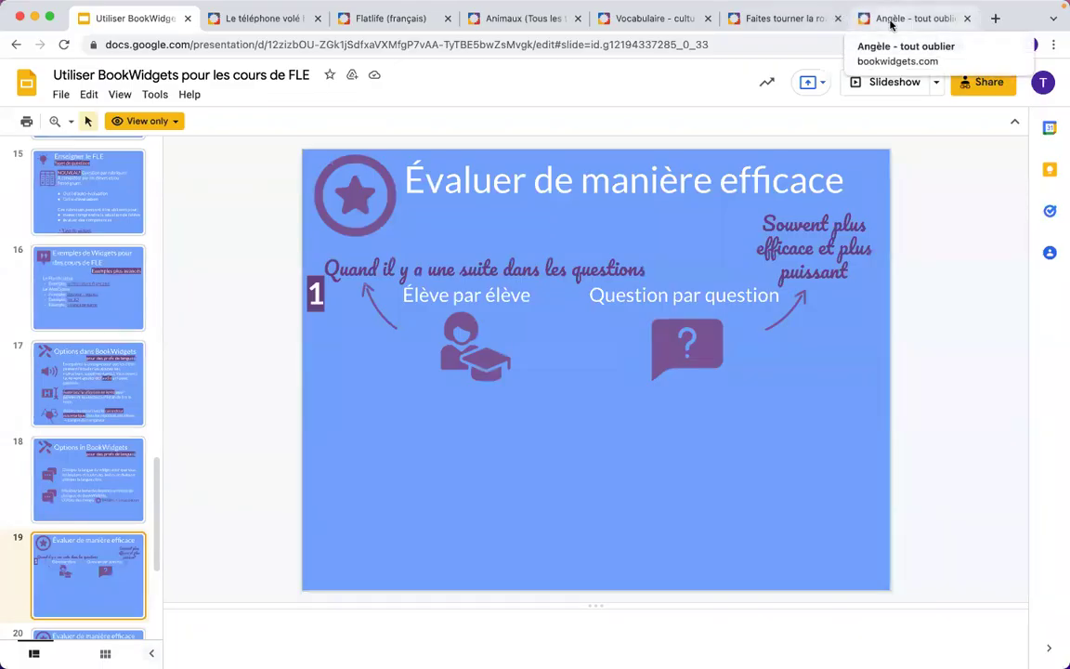
Switch back to BookWidgets, close the preview, and open the Europe quiz results under (Pas de cours) and (Pas de classe)
click(890, 25)
click(938, 79)
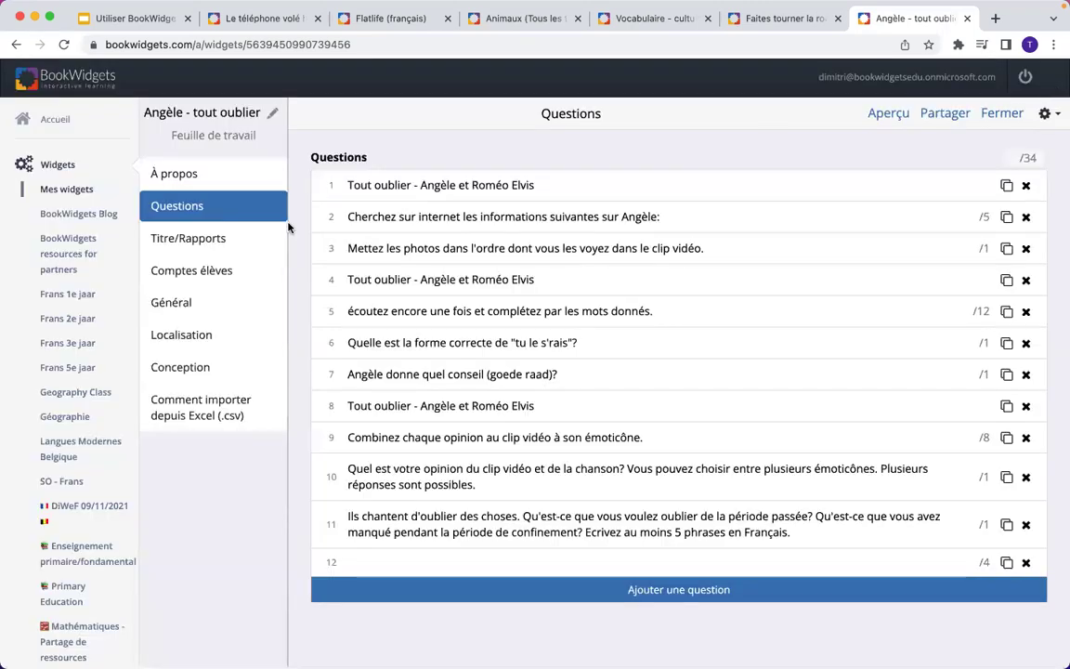
scroll(97, 314, down, 5)
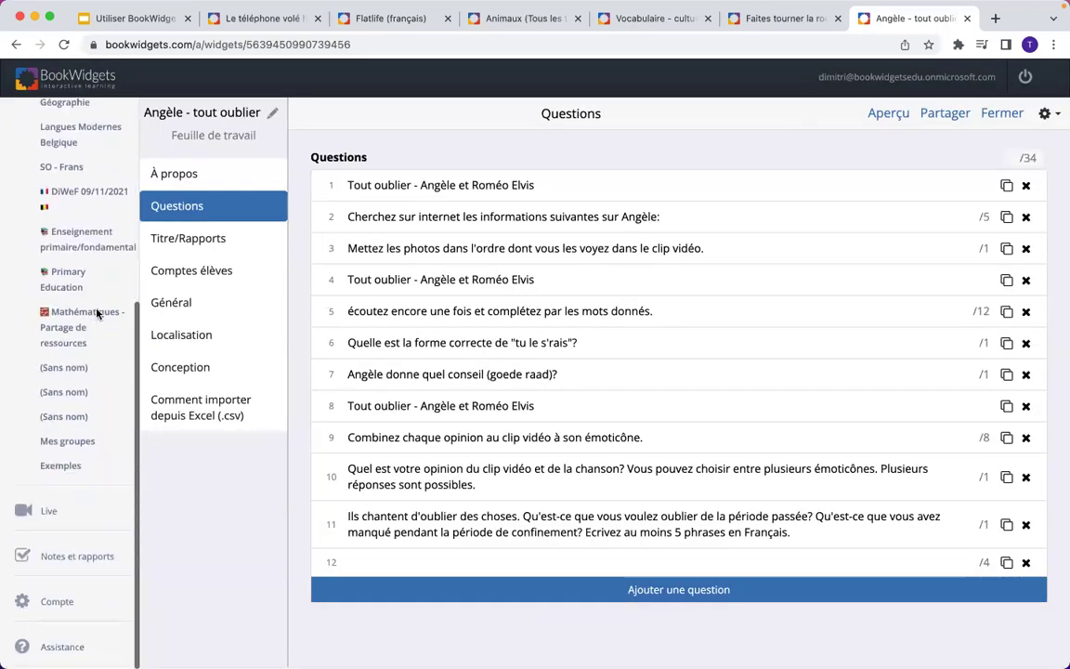
click(84, 559)
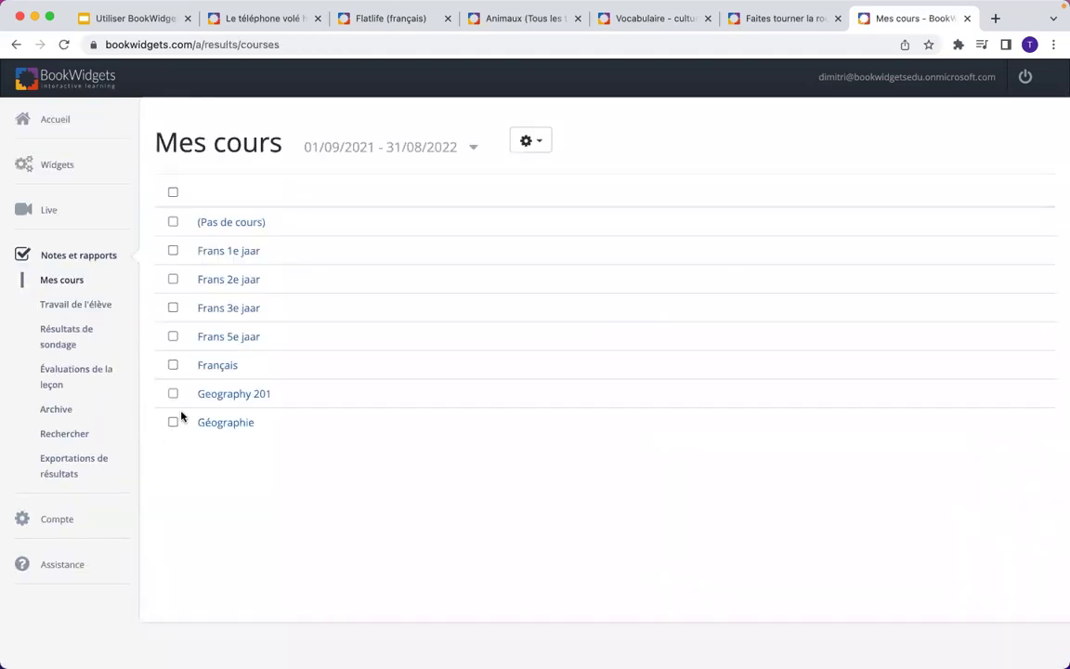
click(246, 225)
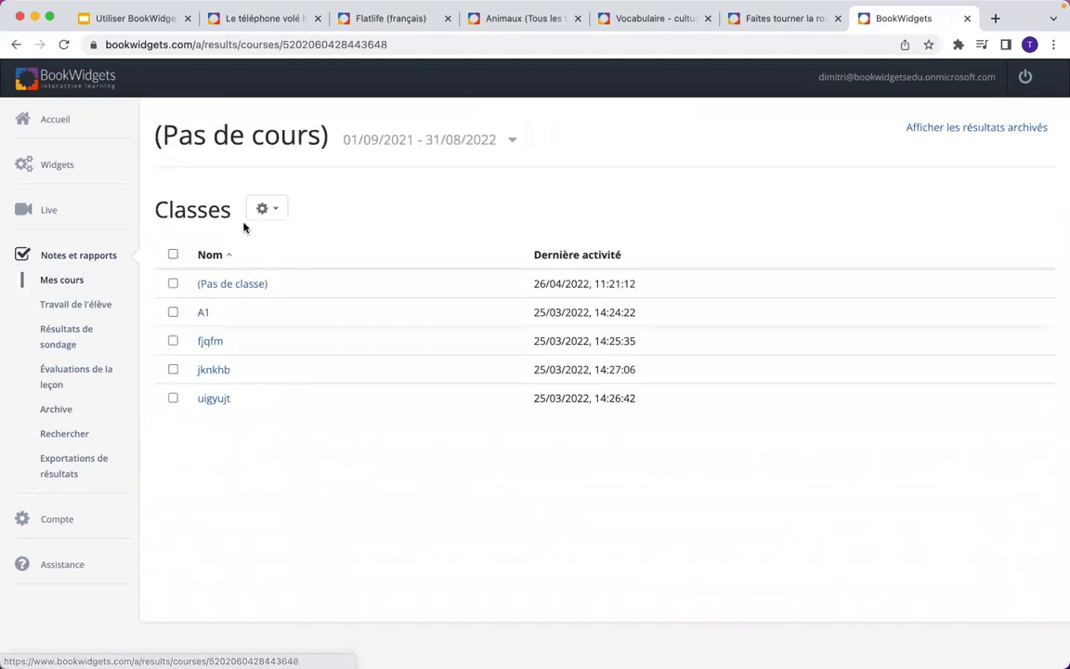
click(238, 287)
click(234, 318)
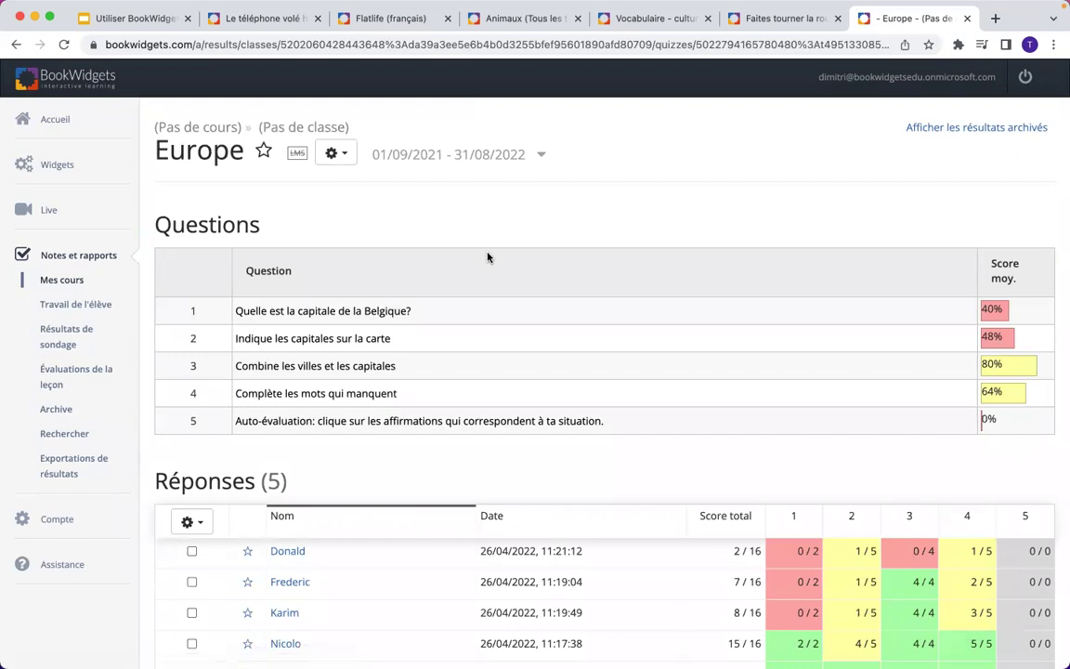
Review the Europe quiz's question scores and student responses, and open the first listed student's report down to the answers
scroll(488, 257, down, 3)
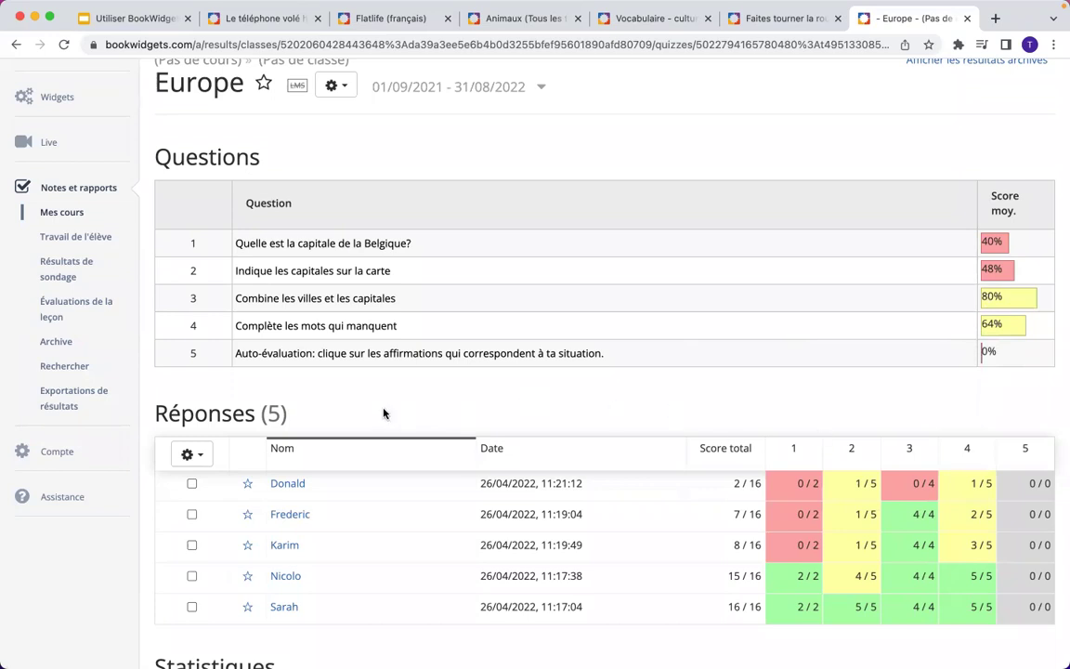
scroll(383, 413, up, 1)
scroll(385, 413, down, 3)
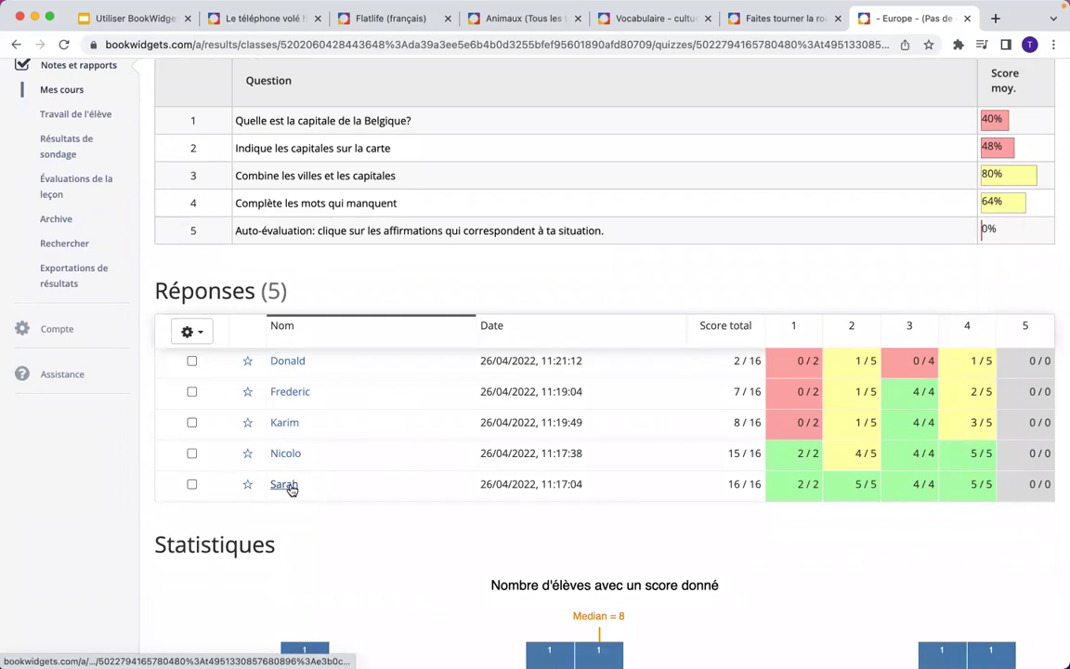
click(289, 369)
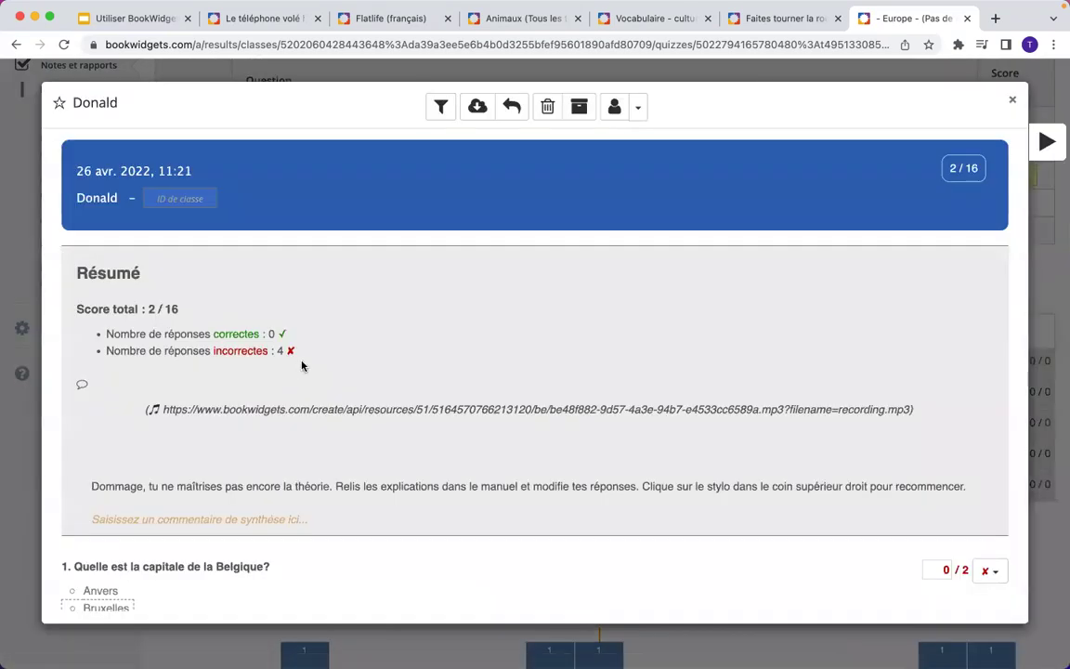
scroll(538, 306, down, 5)
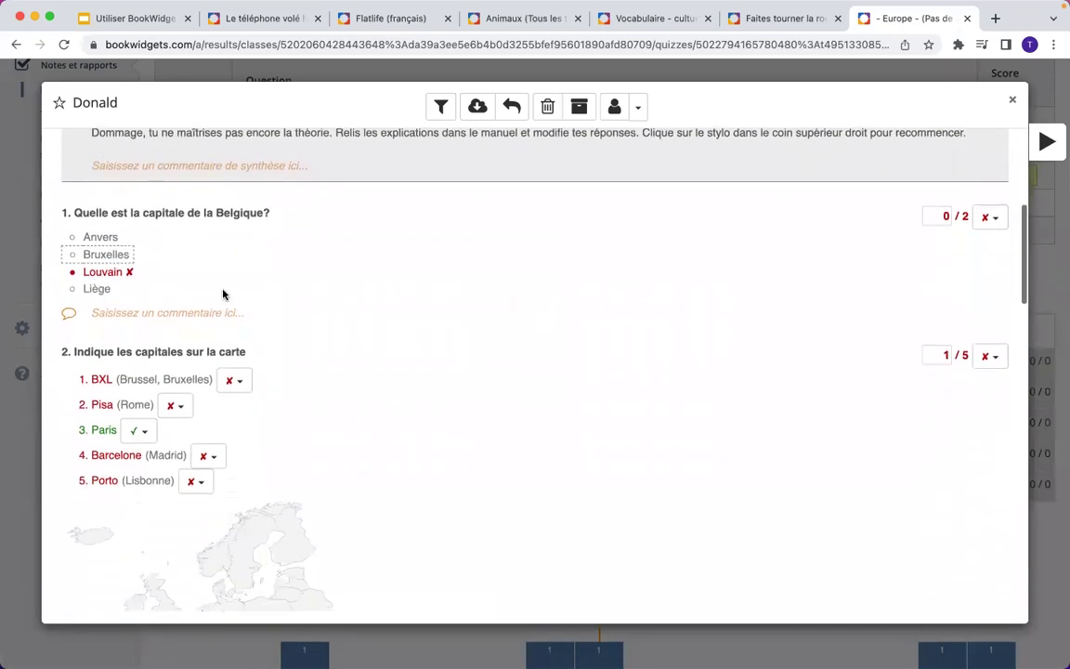
Add the comment "Bruxelles" to the student's "BXL" answer in question 2
click(113, 314)
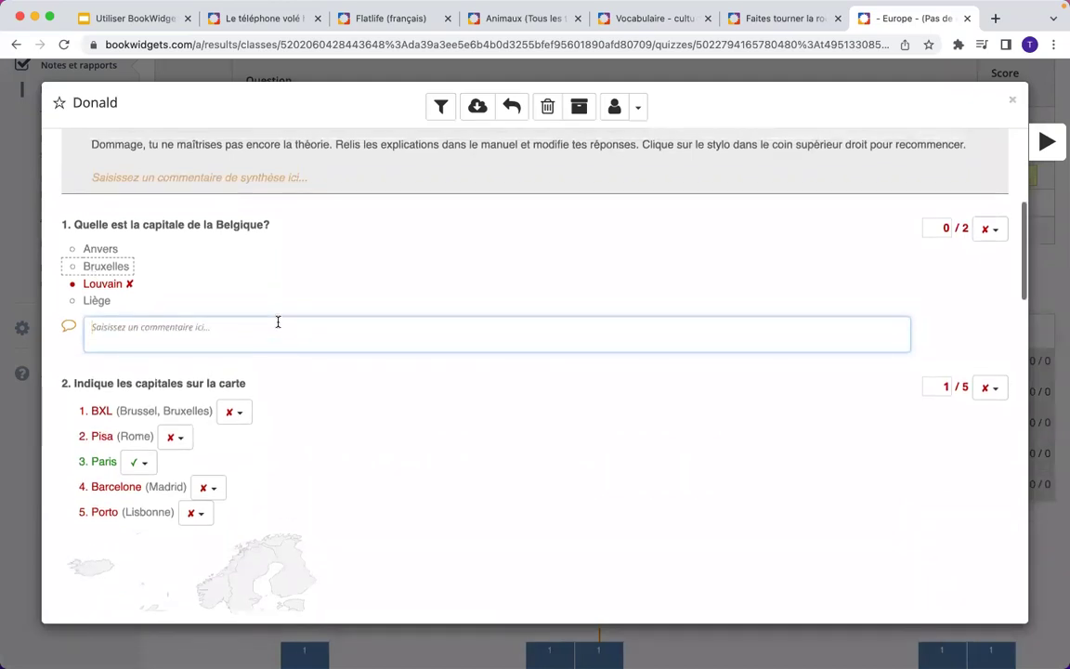
scroll(277, 323, down, 3)
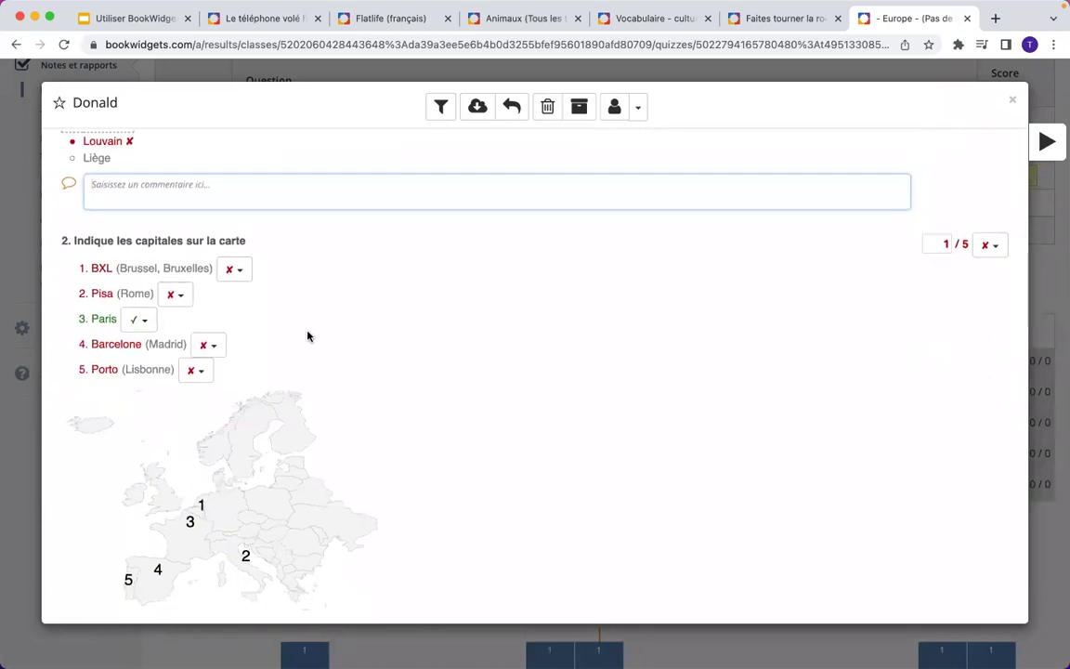
double_click(110, 270)
click(111, 269)
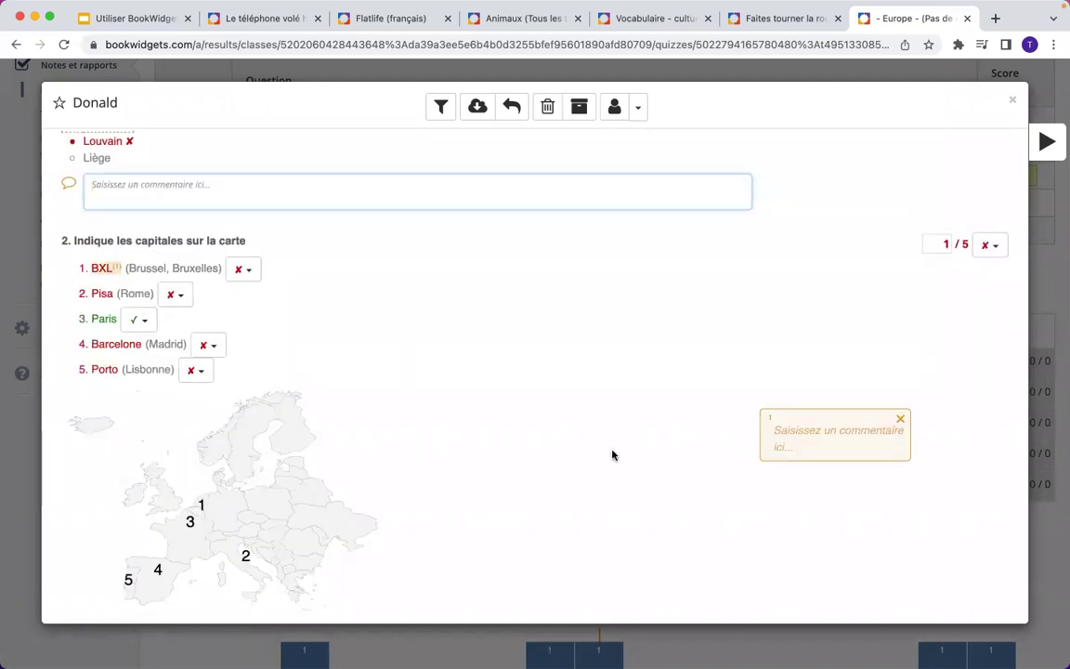
click(790, 435)
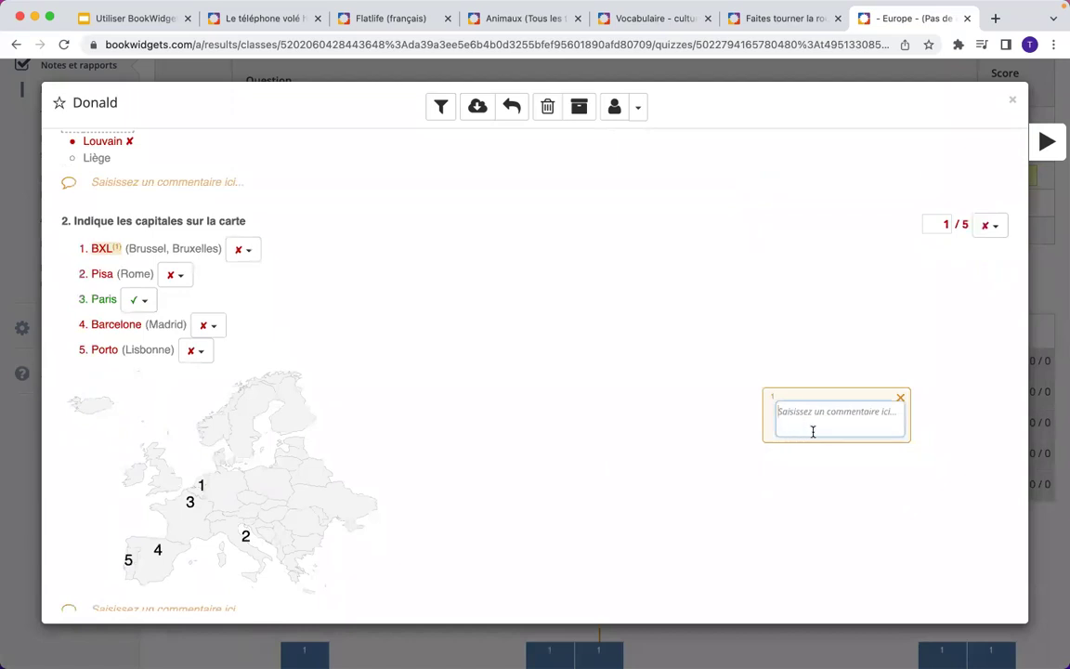
text(Bruxe)
click(698, 418)
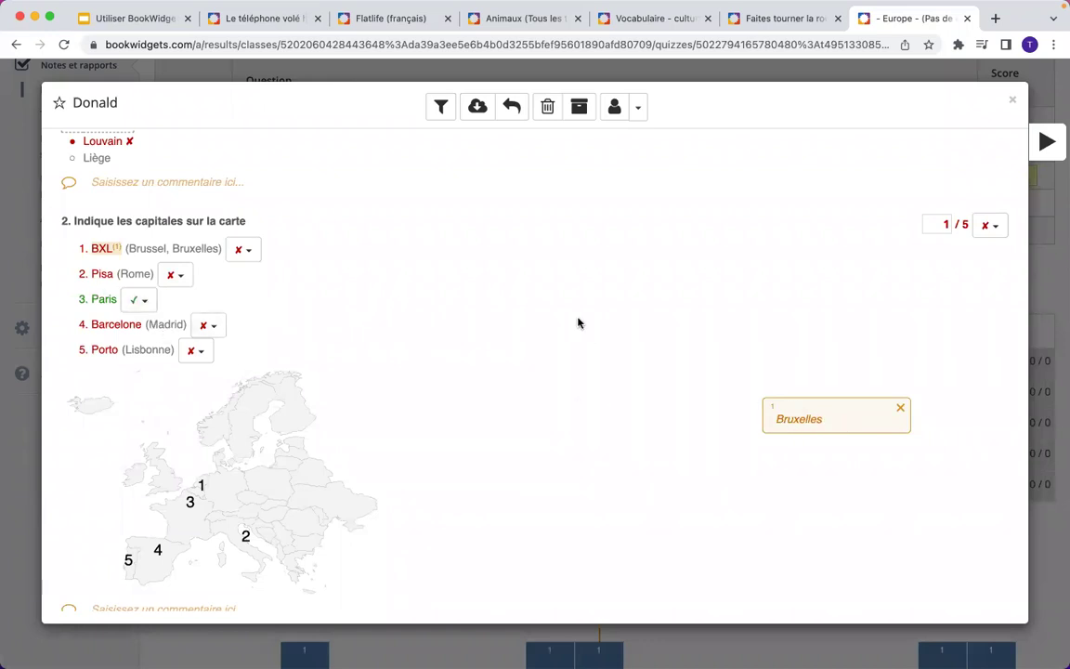
Review the rest of the first student's report down to the self-assessment grid, then return to its summary
scroll(578, 322, down, 10)
scroll(578, 323, down, 10)
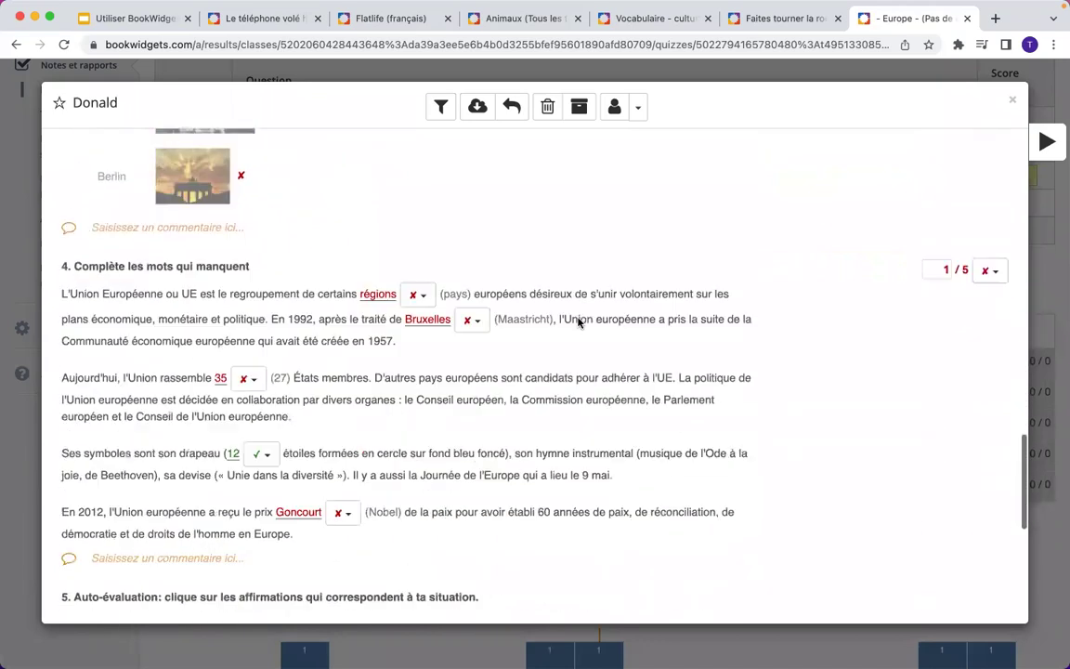
scroll(578, 323, down, 5)
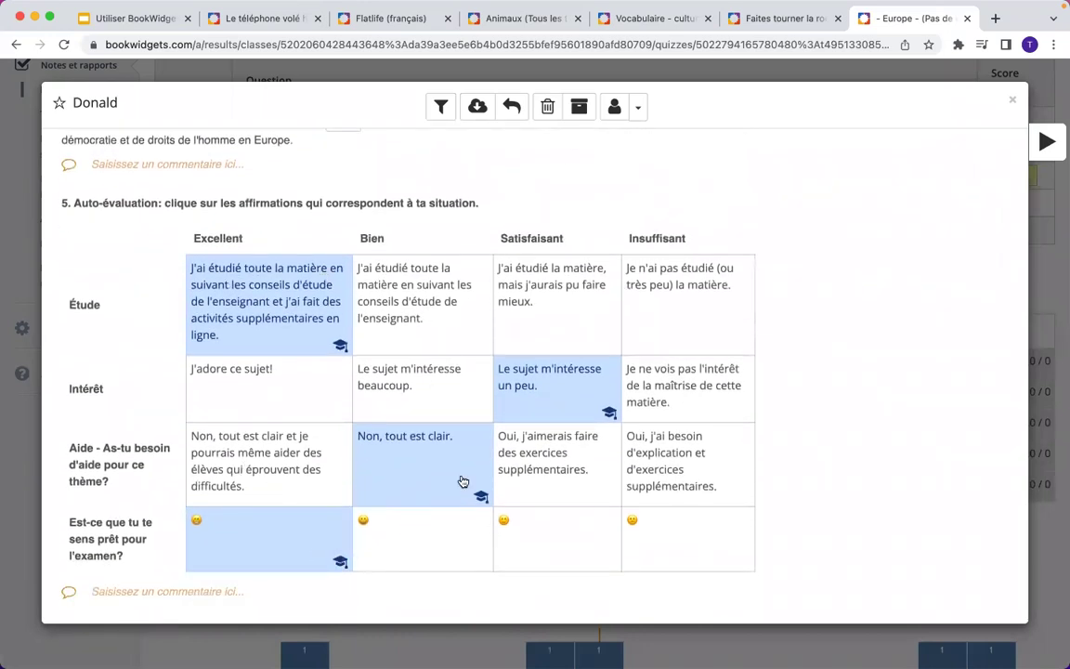
scroll(473, 473, up, 20)
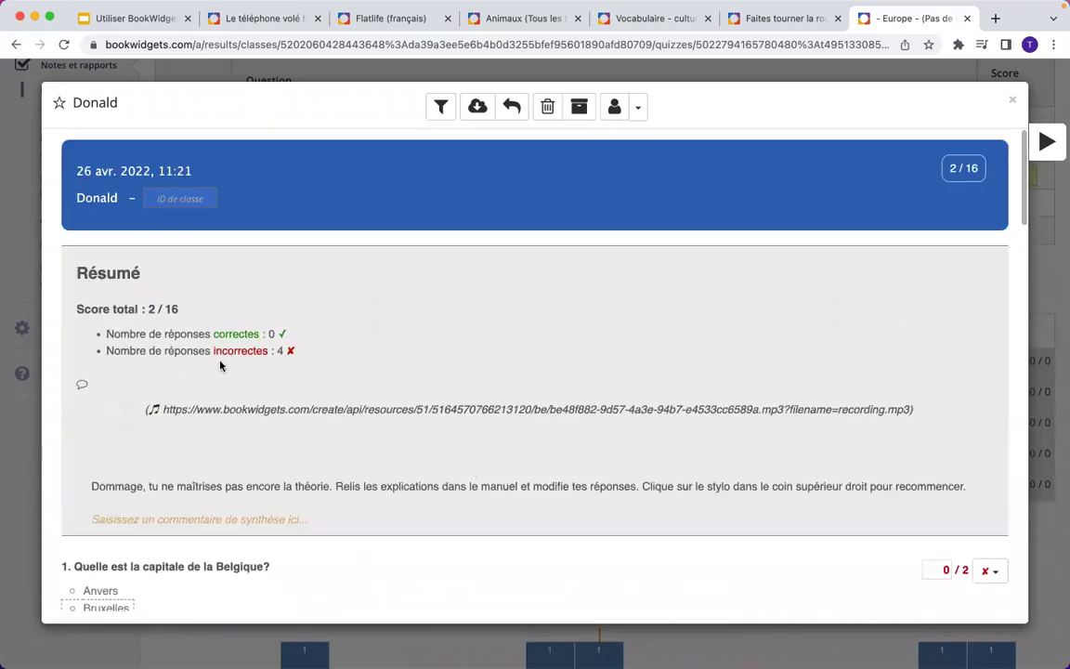
scroll(232, 531, down, 3)
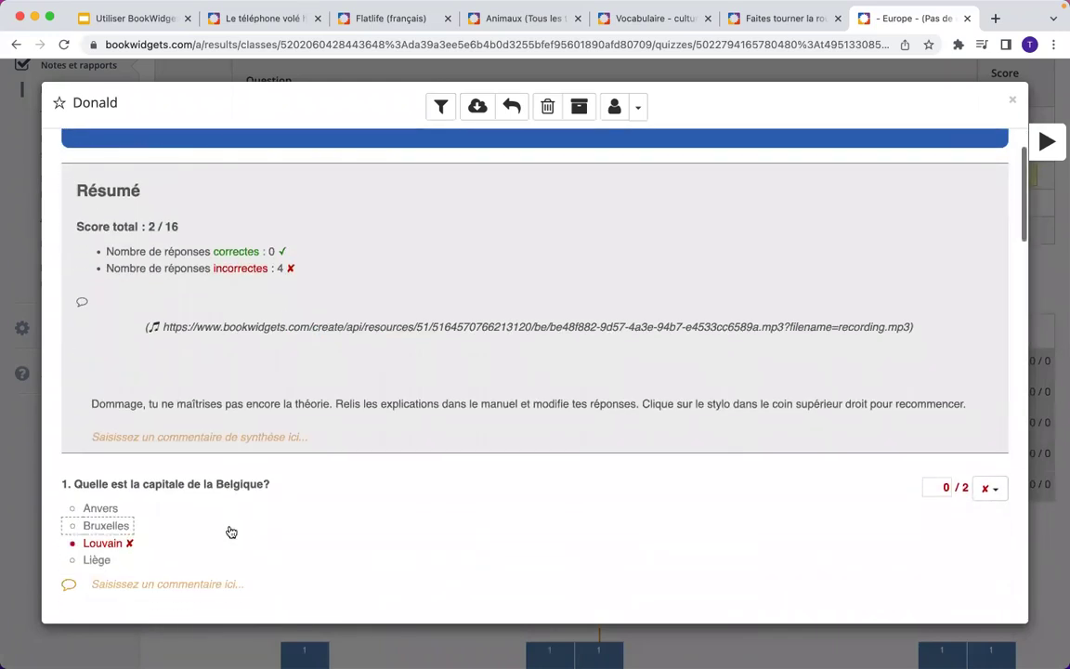
scroll(231, 532, up, 3)
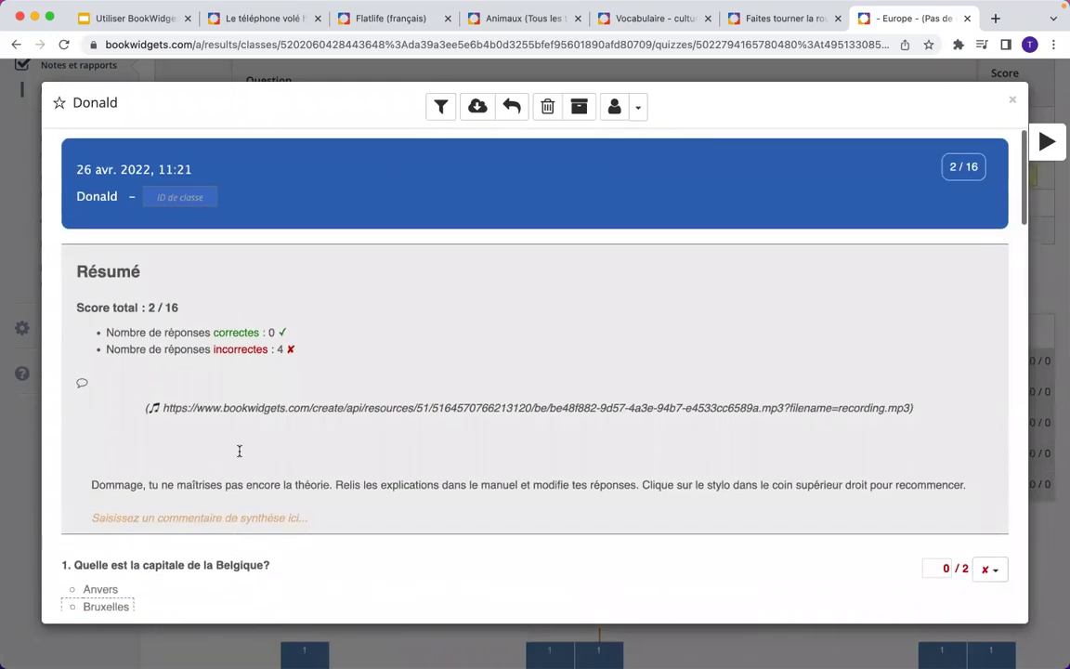
Browse the second and third students' reports, examining their answers and self-assessments
click(1050, 146)
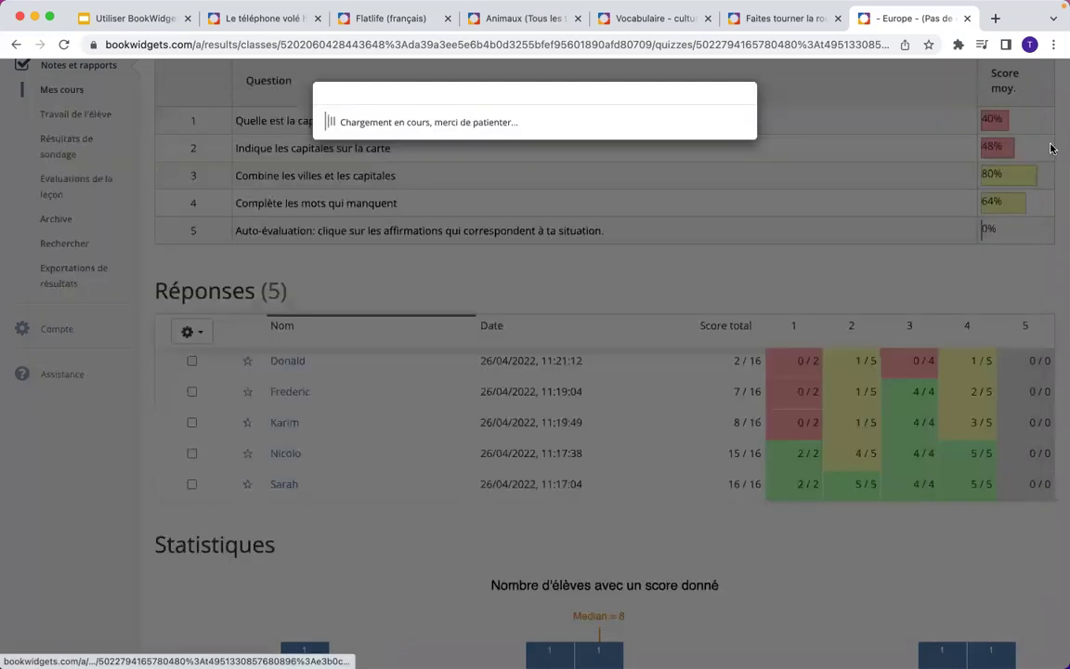
scroll(555, 344, down, 10)
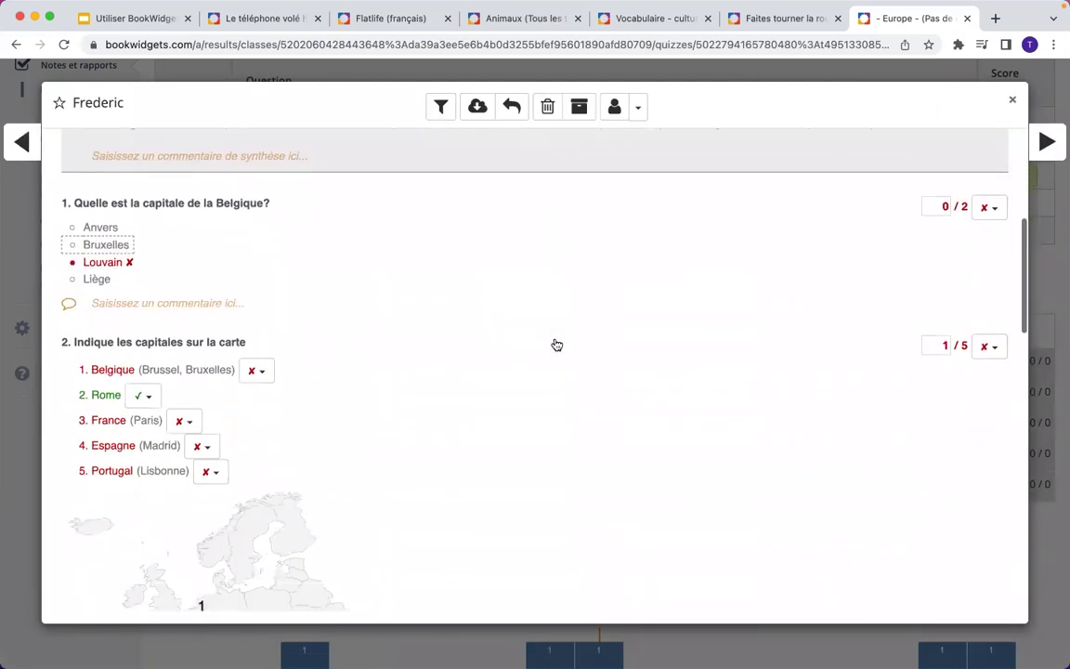
scroll(555, 344, down, 10)
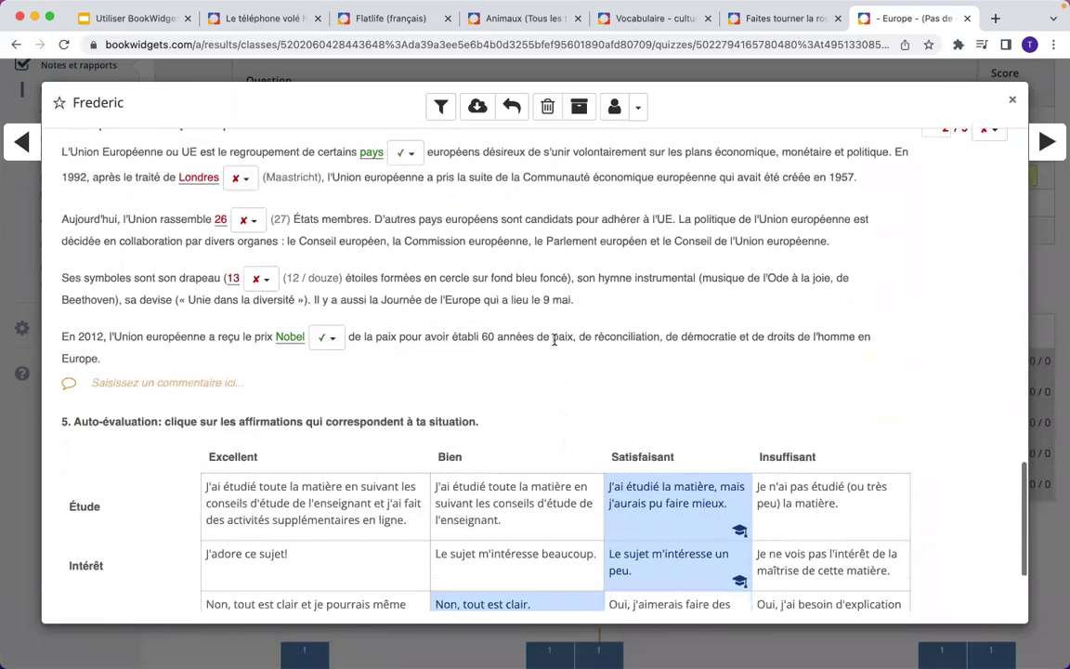
scroll(555, 344, up, 15)
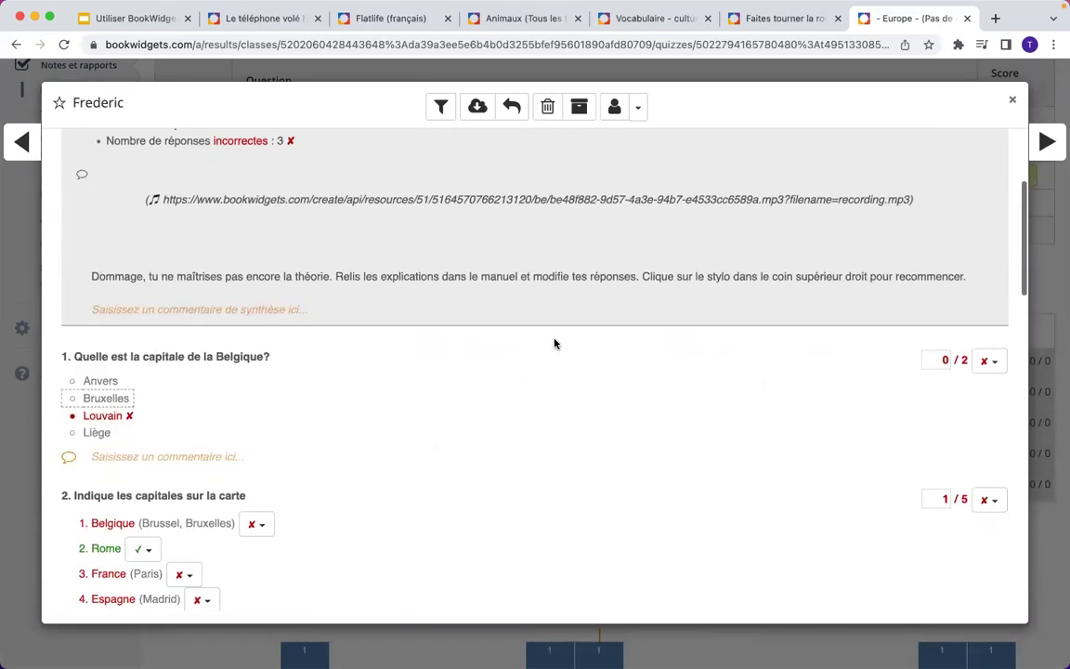
click(1047, 143)
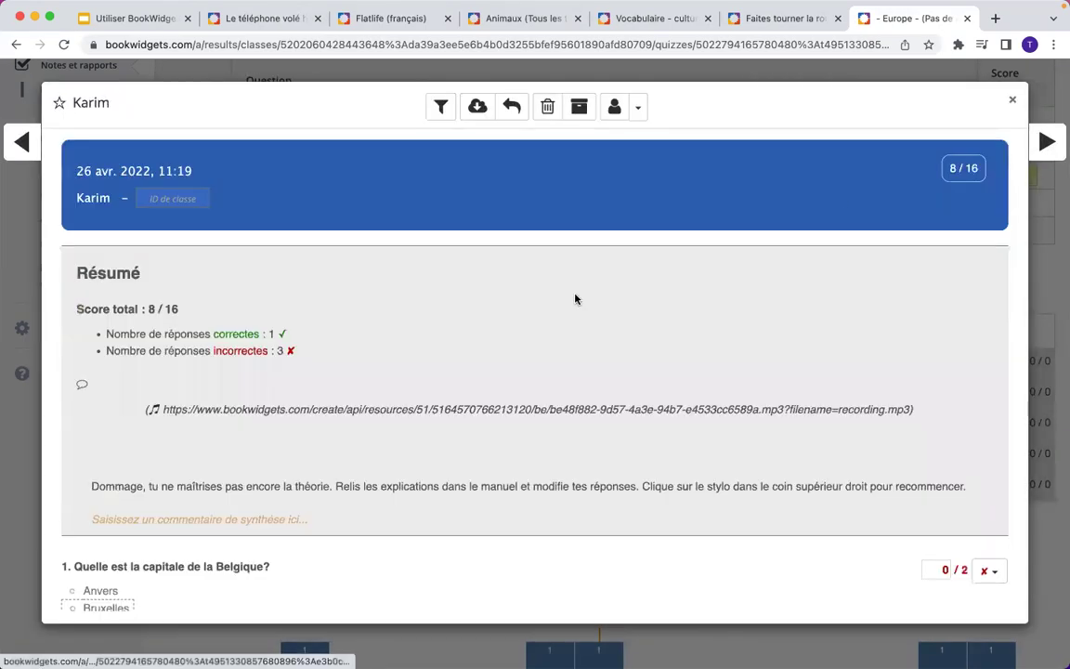
scroll(574, 298, down, 10)
scroll(575, 298, down, 10)
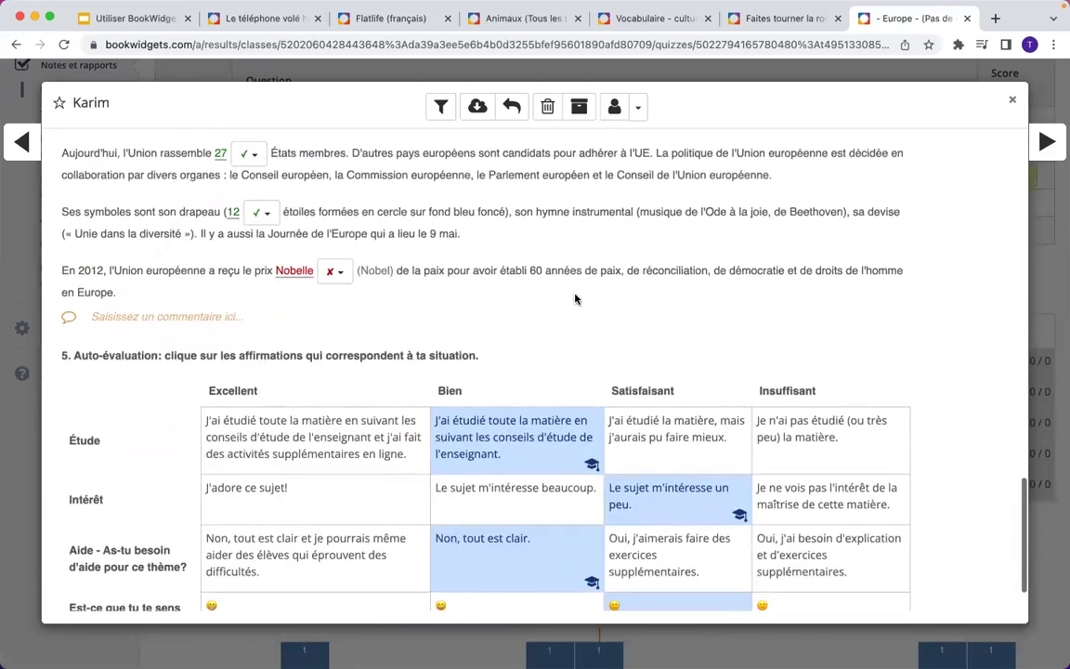
Try marking the third student's "Nobelle" answer in question 4 as correct, and set it back to incorrect
scroll(302, 328, up, 3)
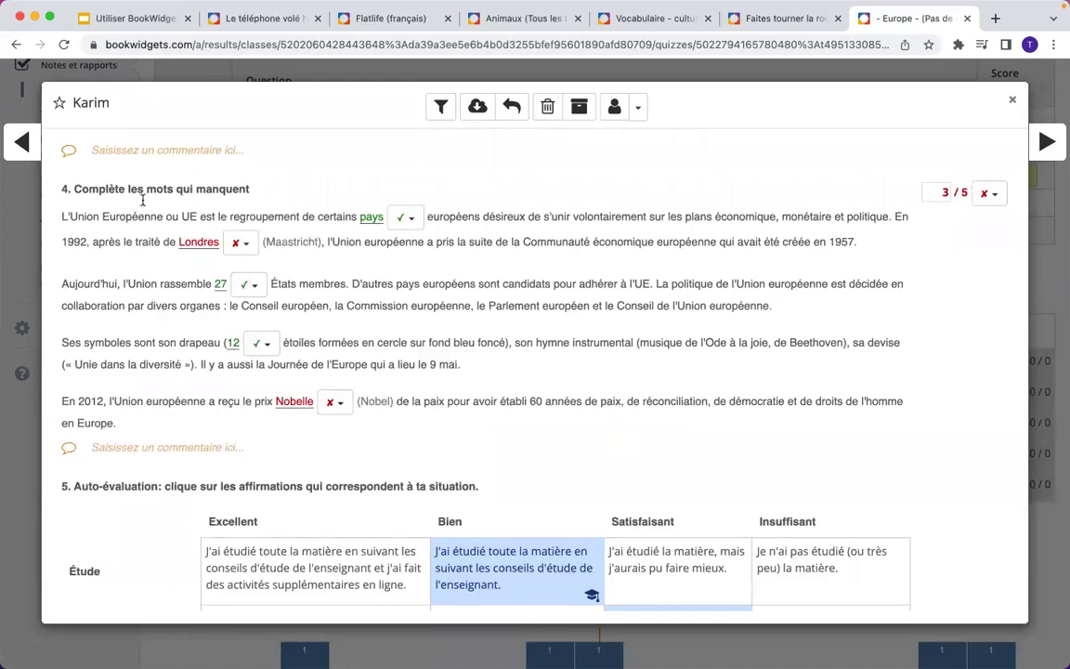
click(340, 404)
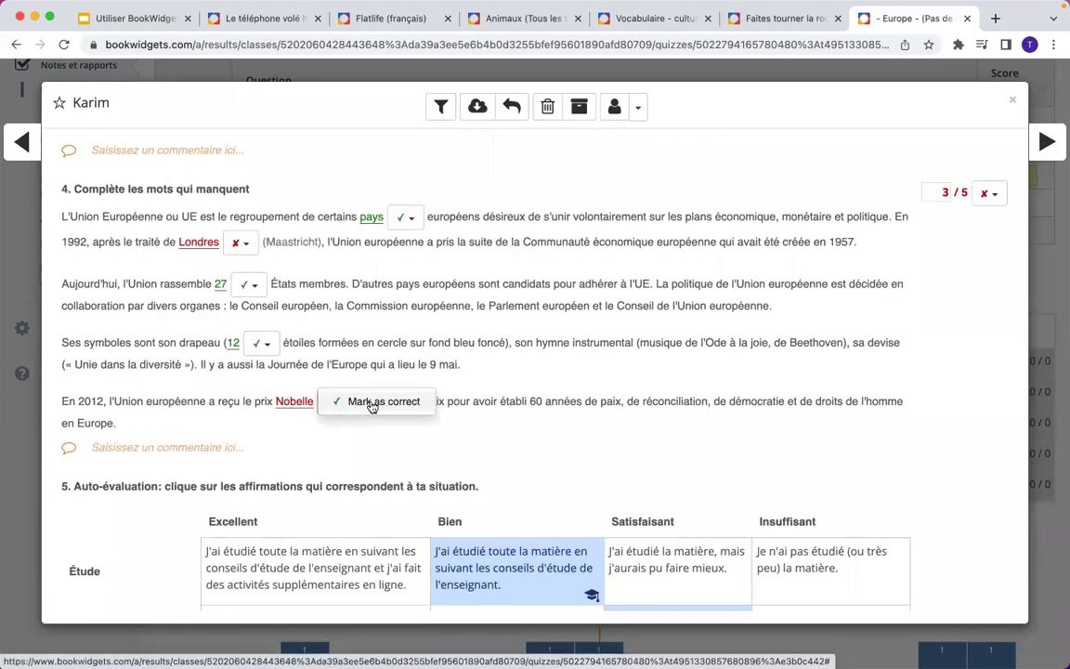
click(379, 402)
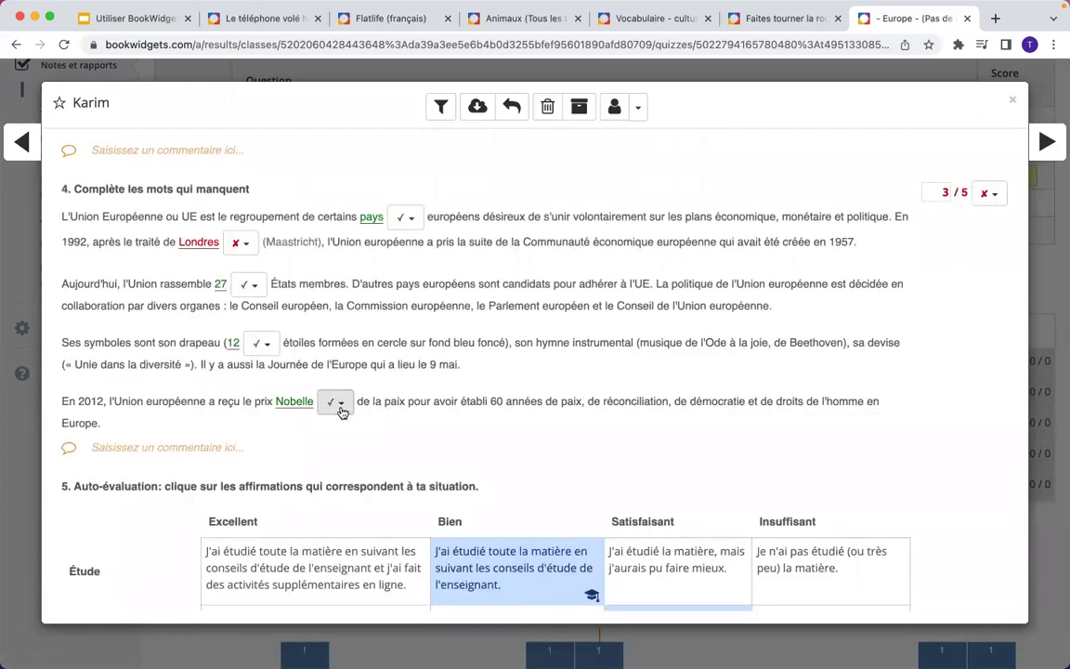
click(340, 406)
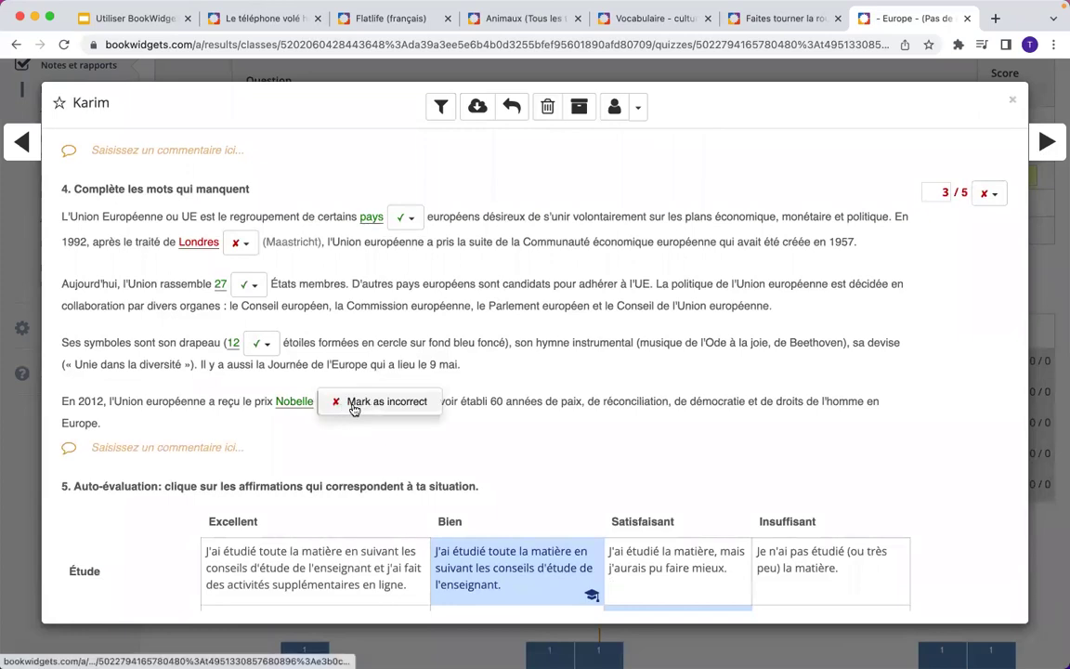
click(356, 405)
click(337, 404)
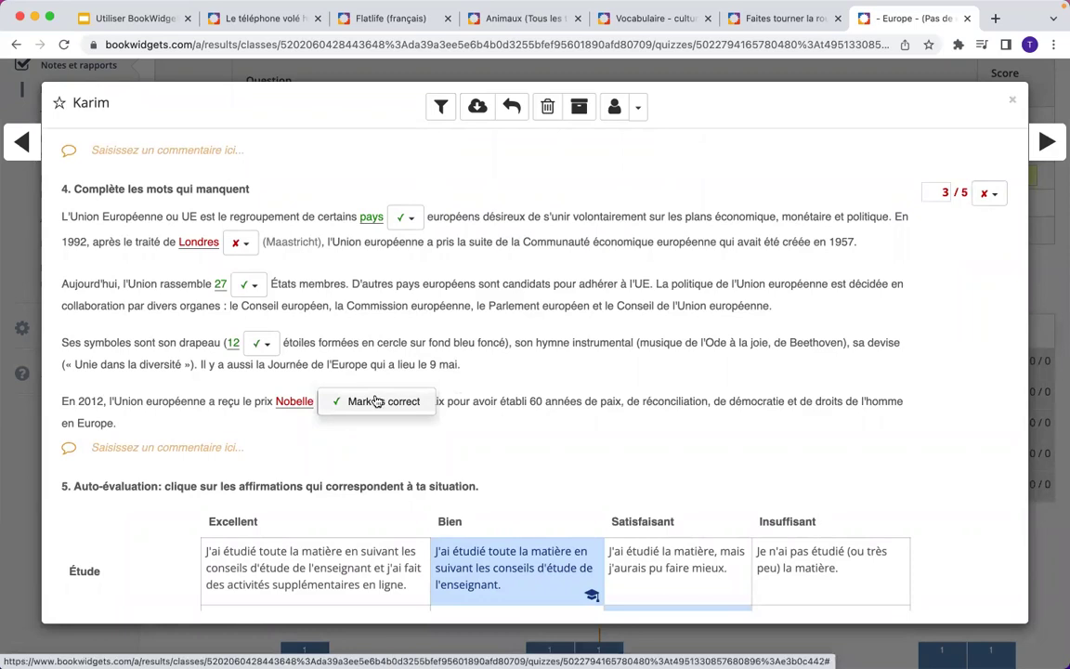
click(297, 422)
Attach the comment "Nobel -0,5" to the "Nobelle" answer in question 4
double_click(293, 402)
click(796, 340)
text(Nobel -0,5)
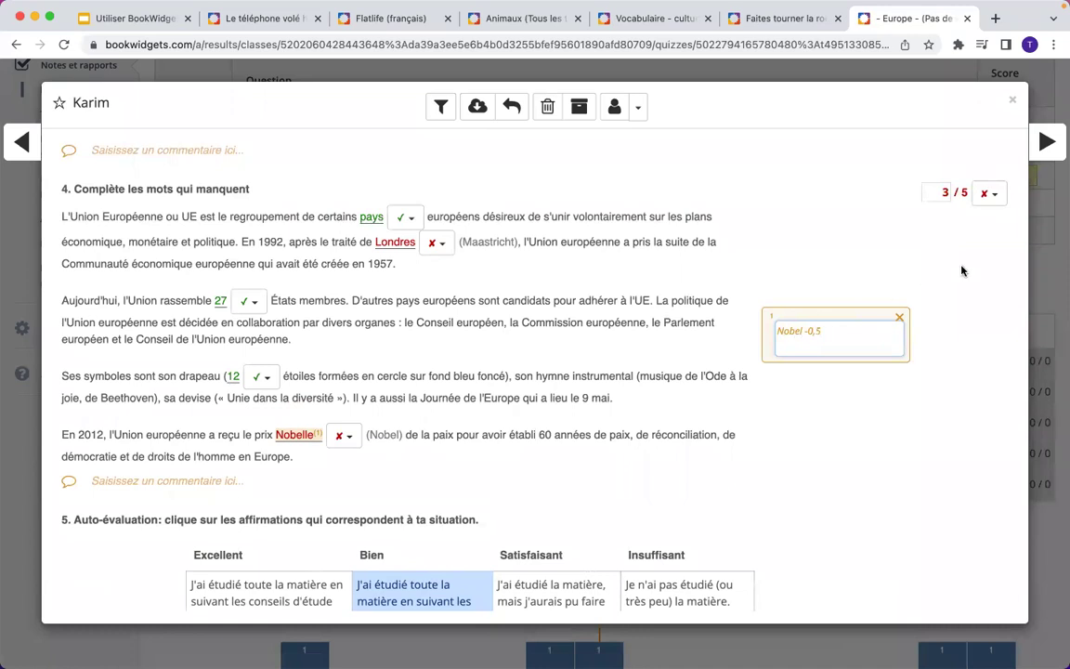
click(962, 271)
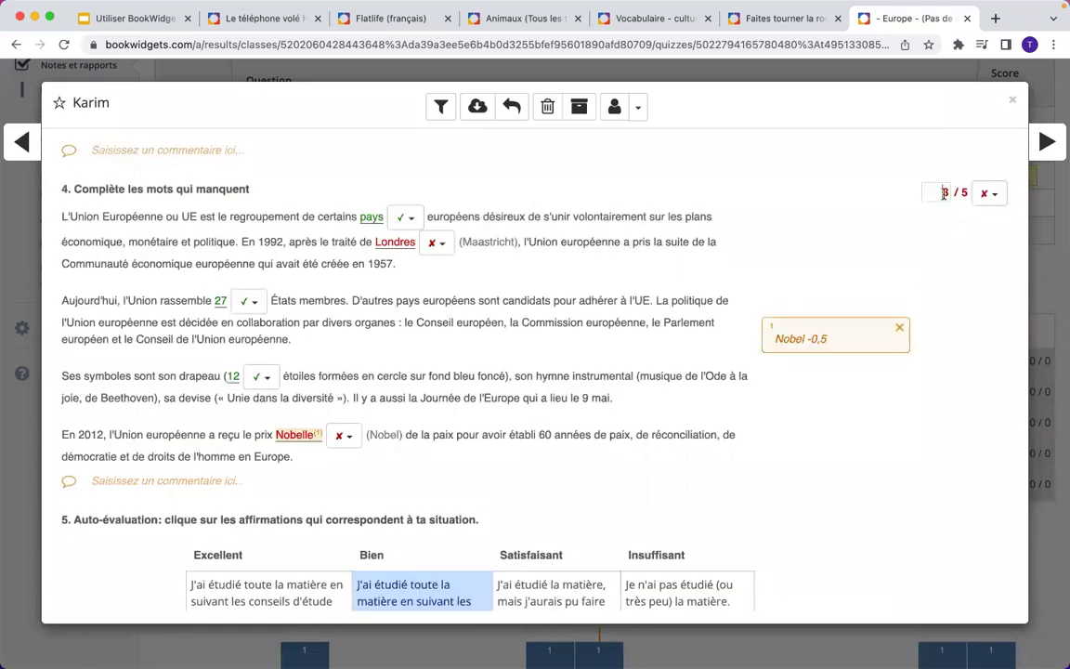
Set the third student's question 4 score to 3.5, check the total in the summary, and close the report
text(.5)
scroll(869, 294, up, 4)
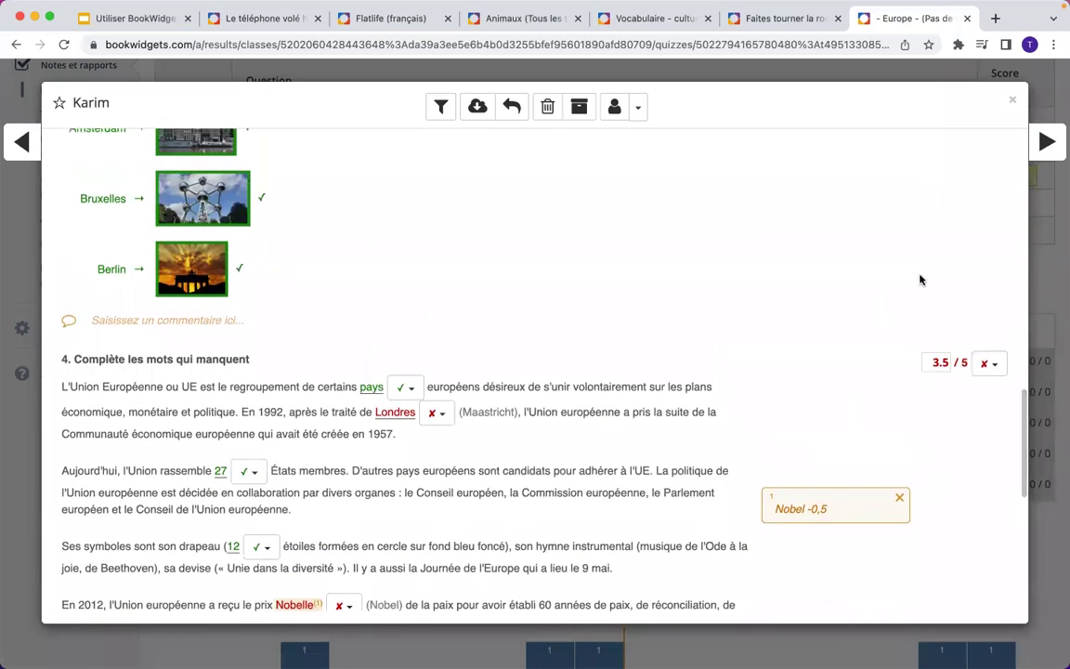
scroll(846, 354, up, 2)
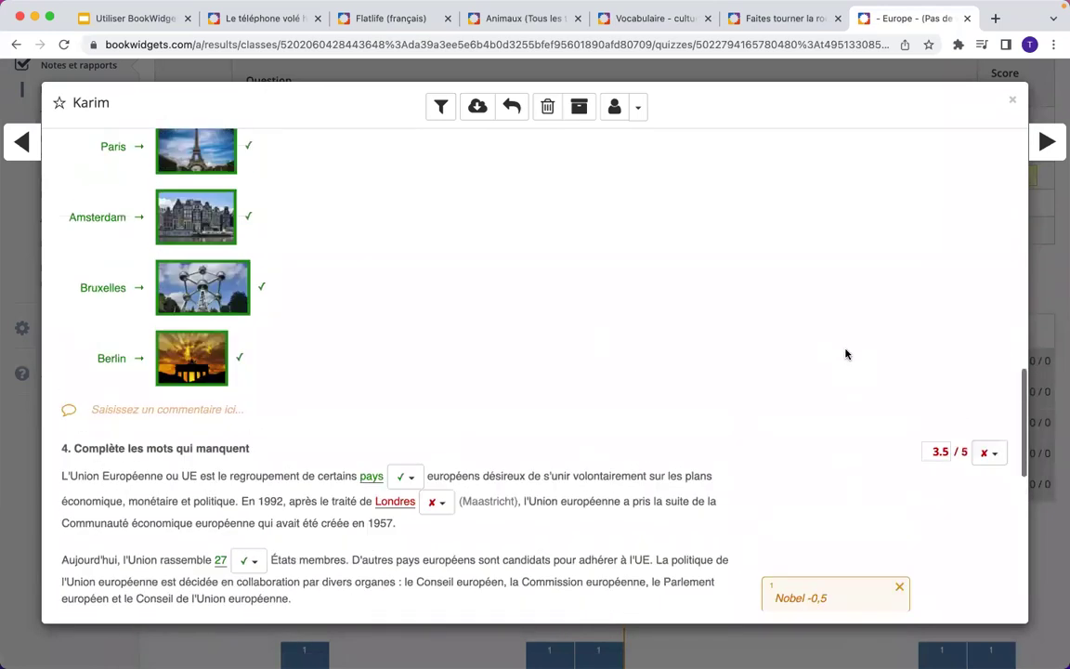
scroll(845, 354, up, 10)
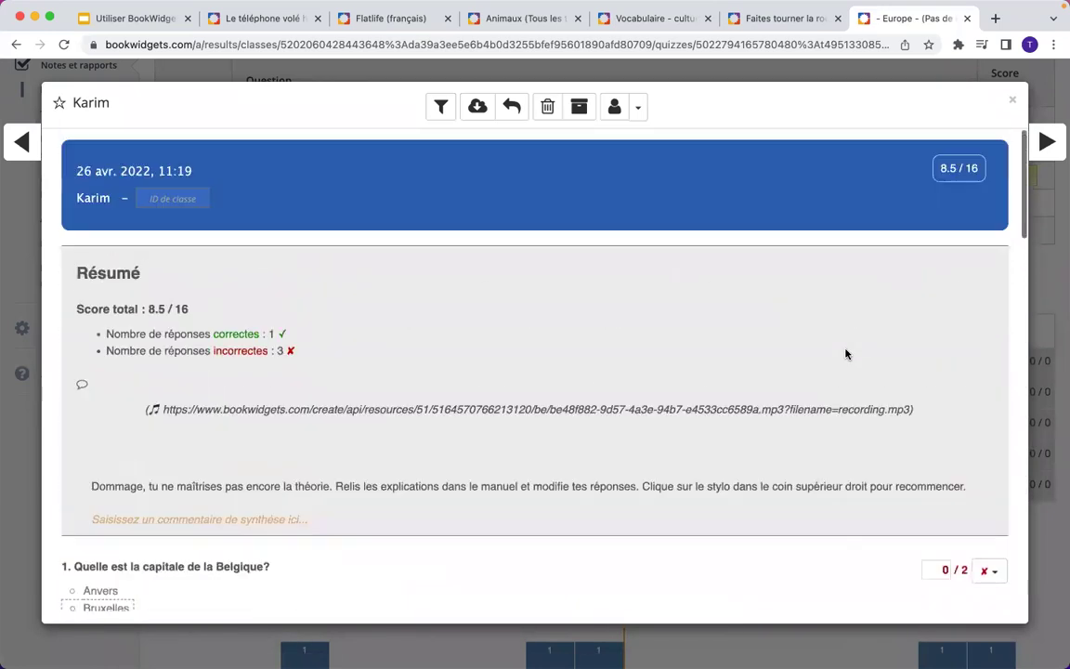
click(1013, 100)
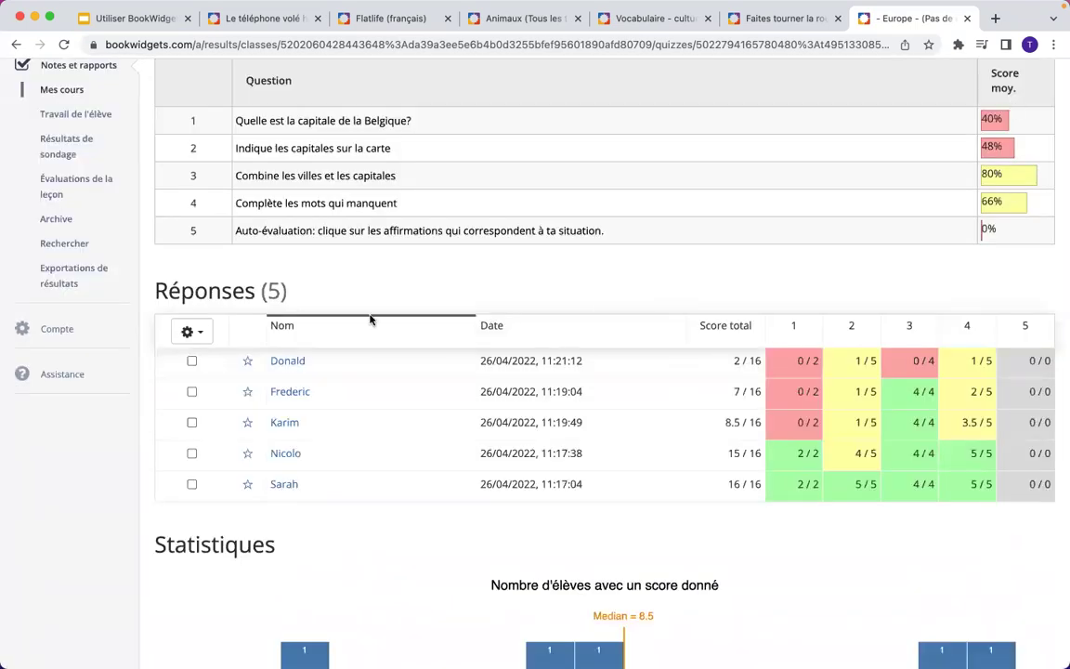
Open question 1, "Quelle est la capitale de la Belgique?", in the per-question view and review all students' answers
scroll(371, 318, up, 2)
scroll(358, 316, up, 2)
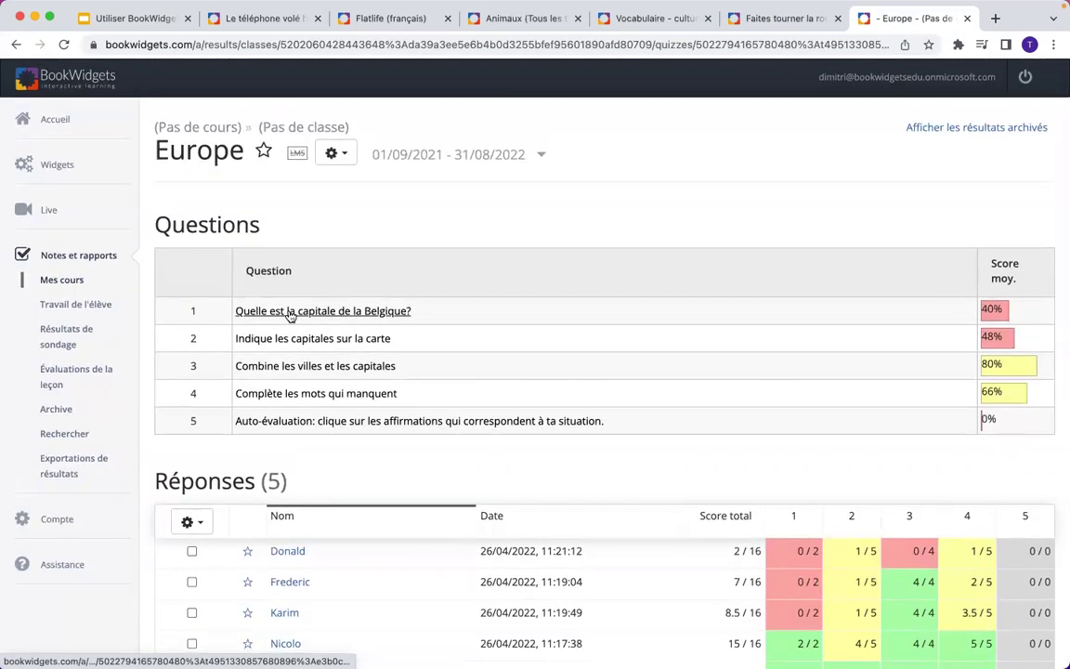
click(358, 314)
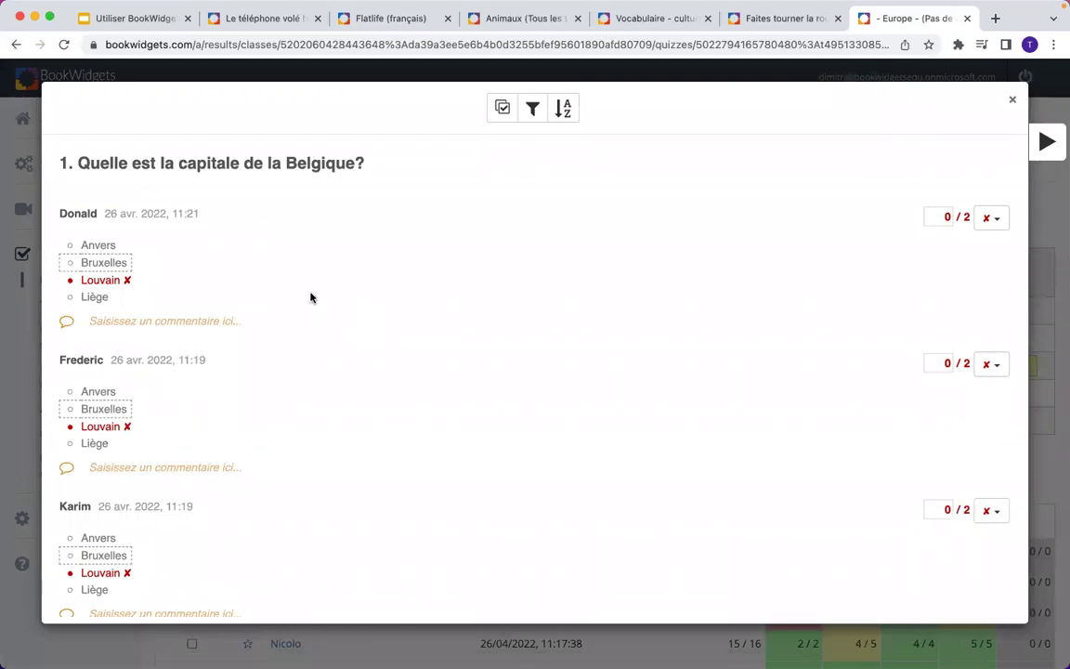
scroll(310, 297, down, 5)
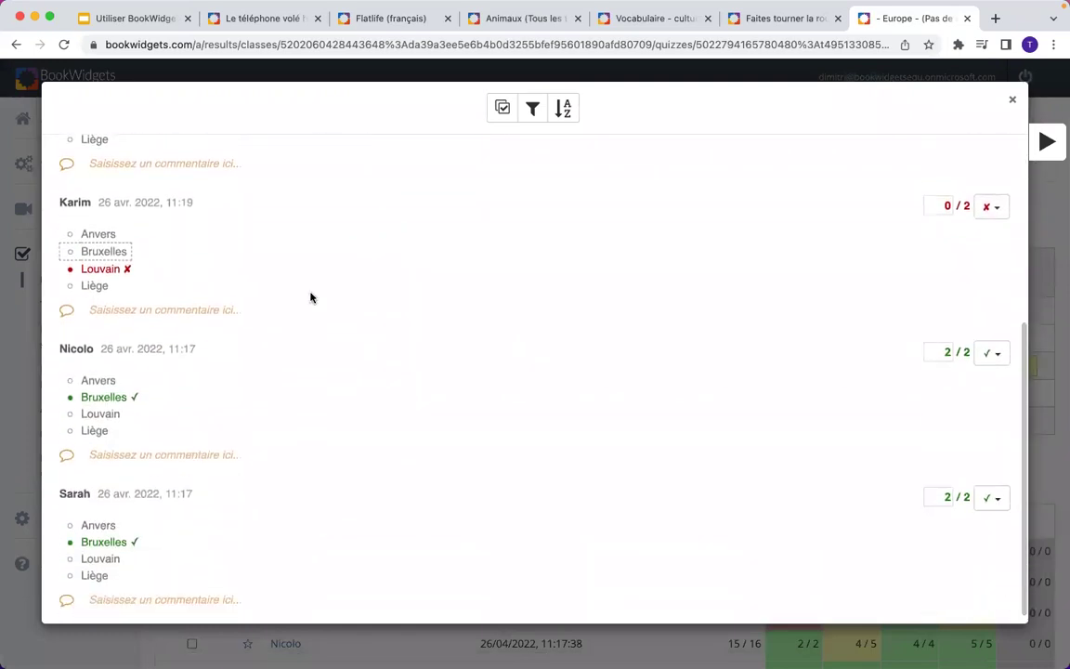
scroll(311, 297, up, 5)
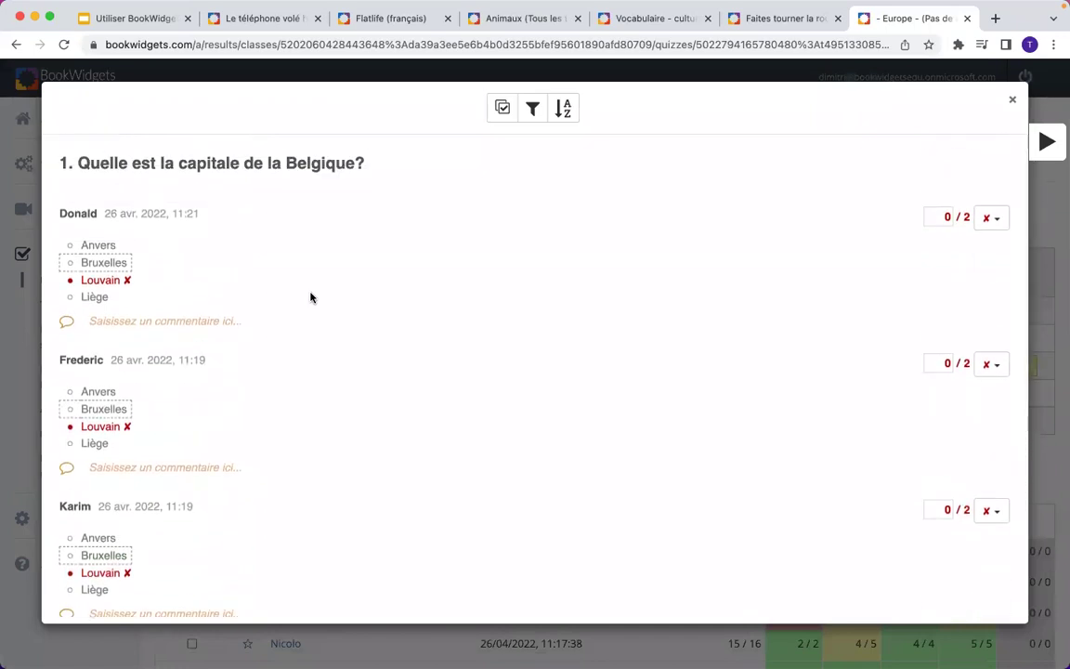
scroll(311, 298, down, 5)
scroll(311, 297, up, 2)
scroll(310, 297, up, 3)
Advance through questions 2 and 3 in the per-question view and examine every student's answers
click(1046, 143)
scroll(754, 237, down, 5)
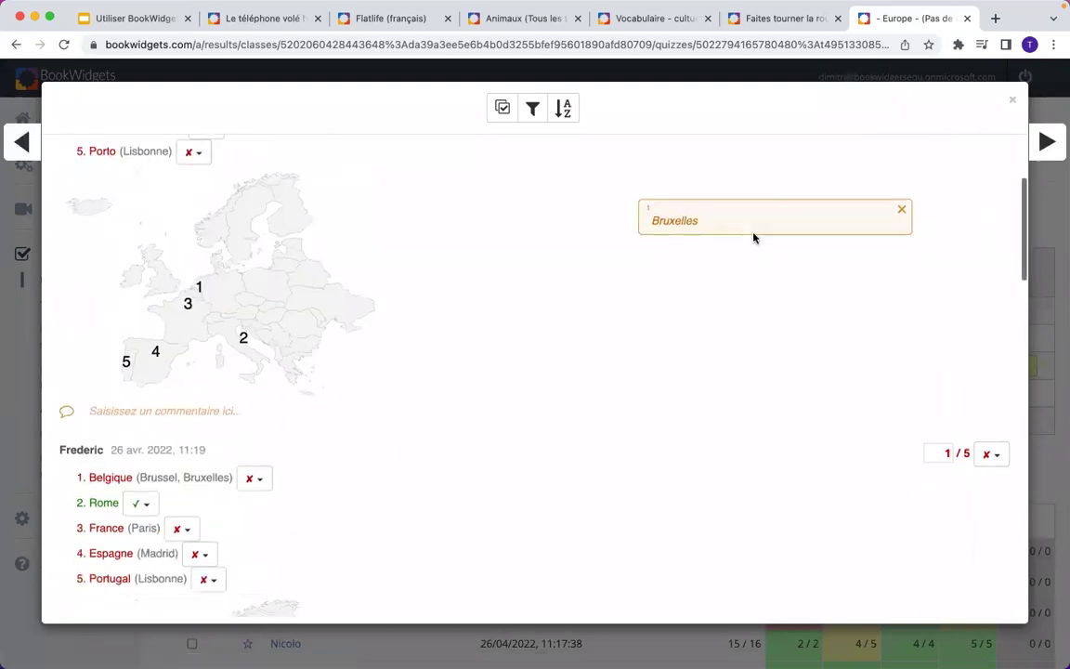
scroll(754, 237, down, 10)
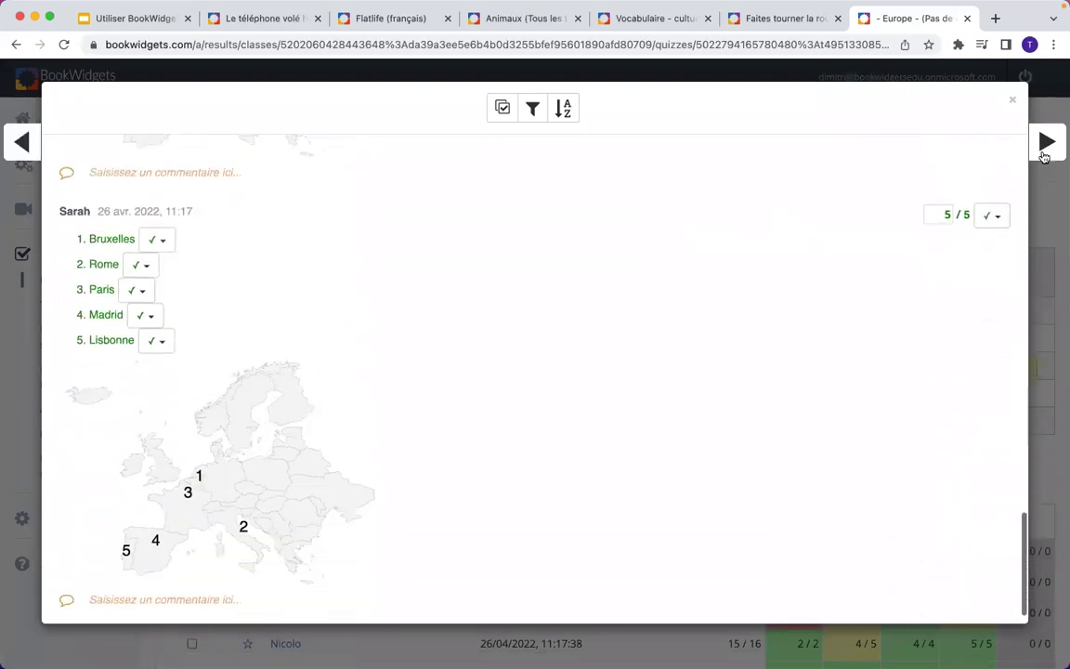
click(1046, 144)
scroll(632, 399, up, 5)
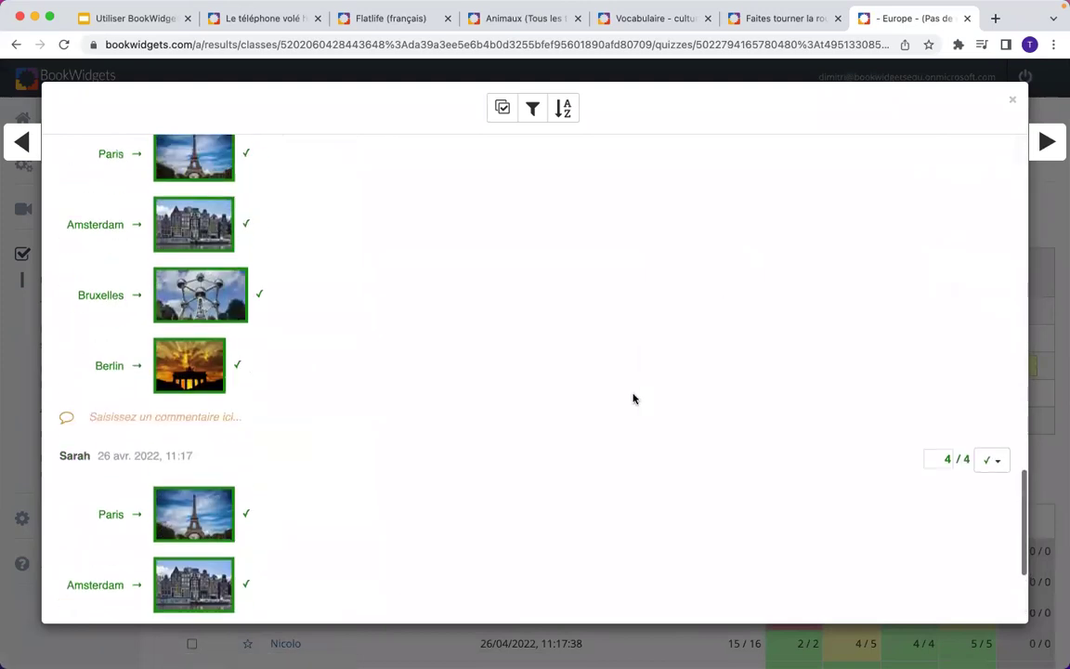
scroll(632, 398, up, 10)
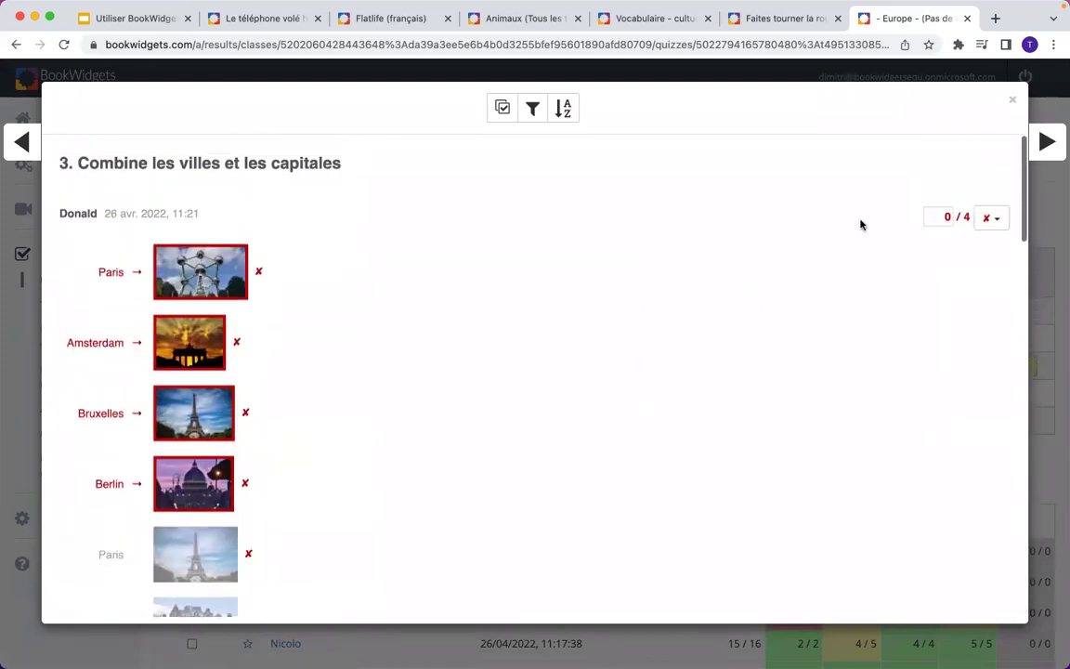
View question 4, "Complète les mots qui manquent", and go back through the per-question view to question 1
click(1044, 143)
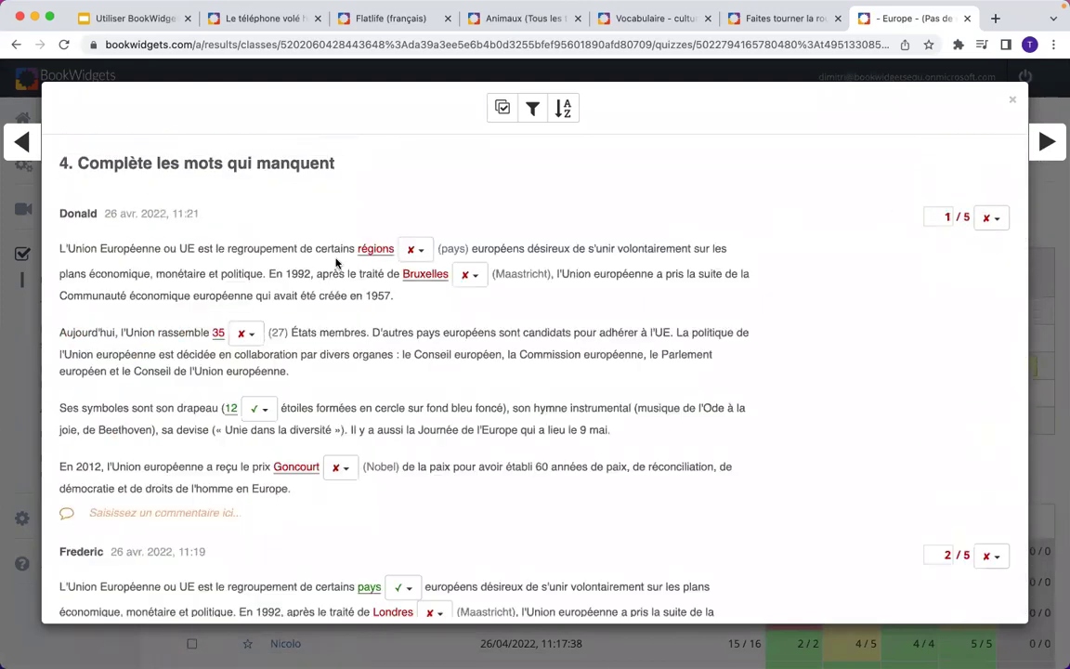
scroll(320, 260, down, 1)
click(25, 155)
click(26, 158)
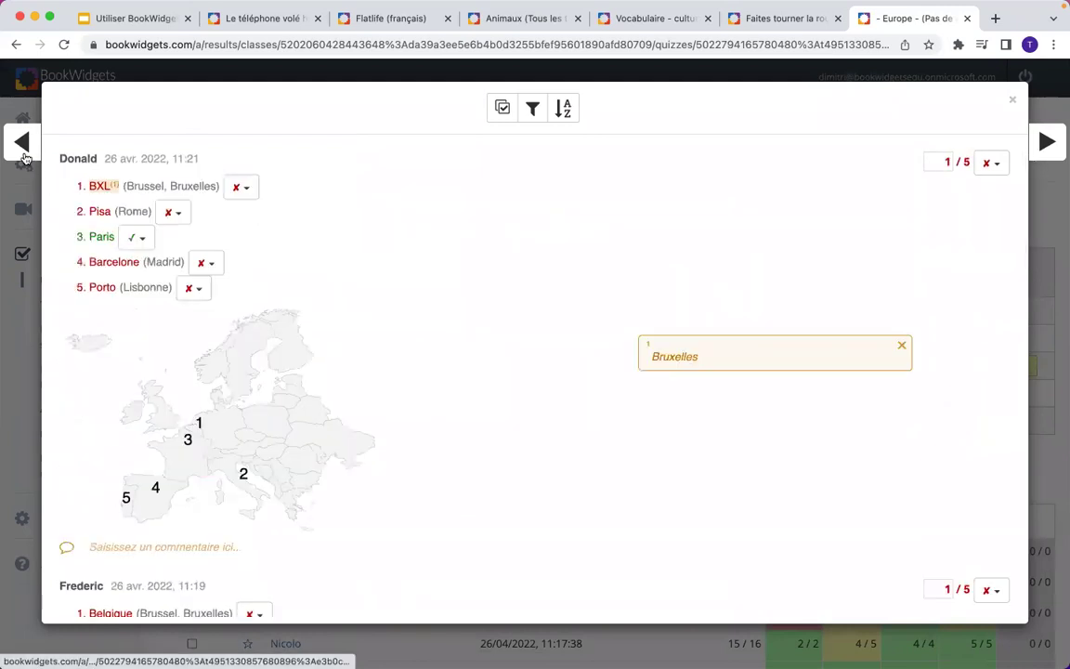
click(24, 158)
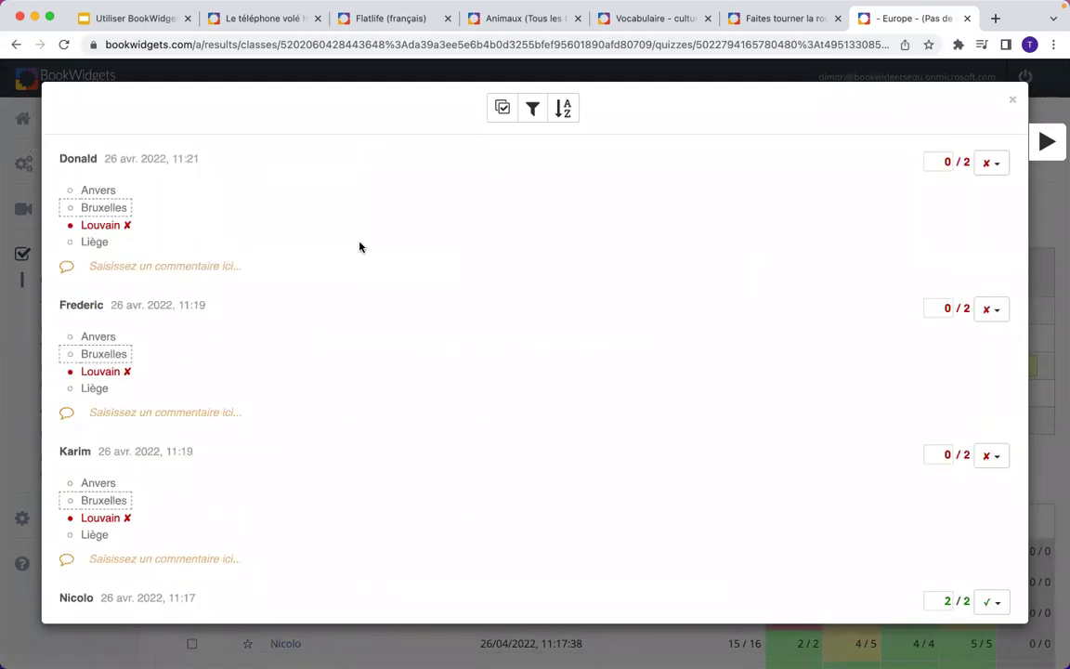
scroll(371, 223, up, 1)
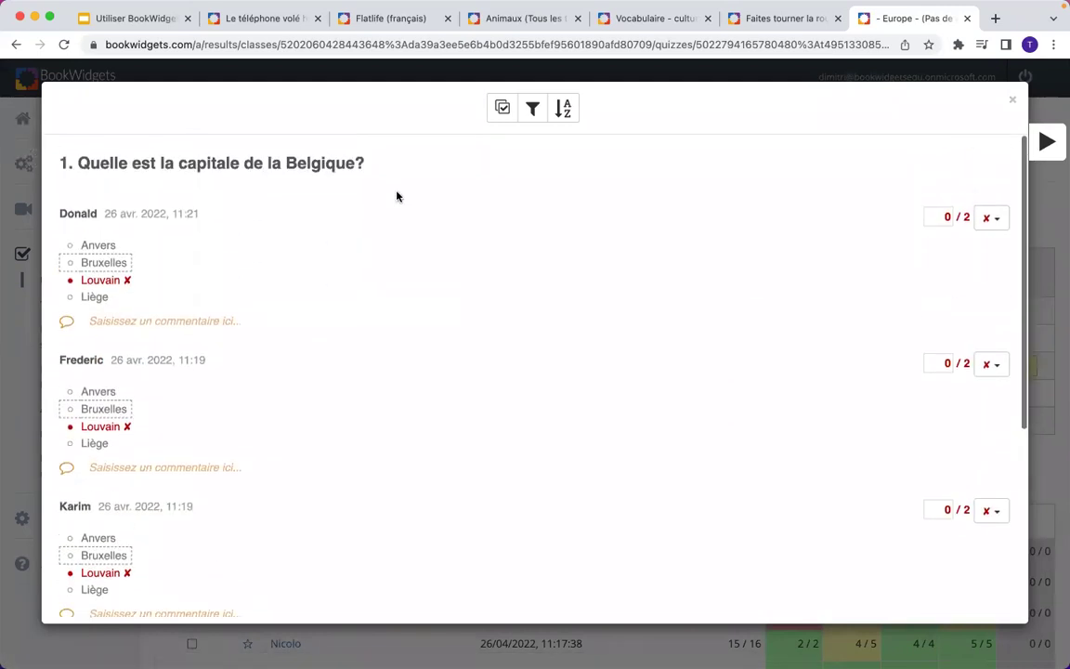
Group identical answers to question 1, hide the correct ones, and open the comment field under the shared "Louvain" answer
click(533, 110)
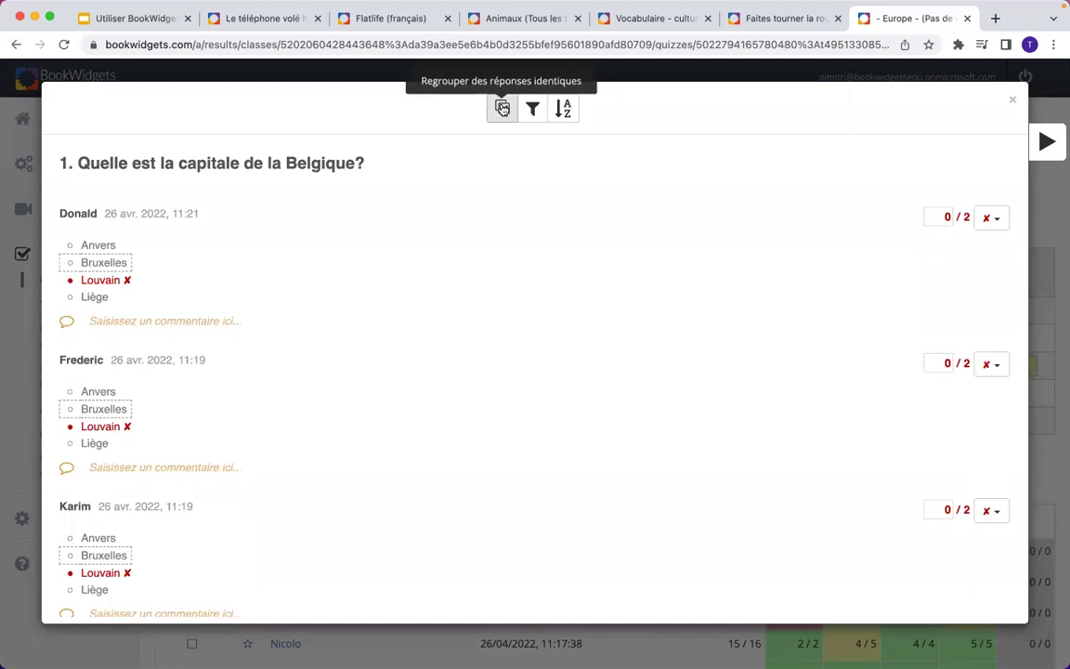
click(503, 109)
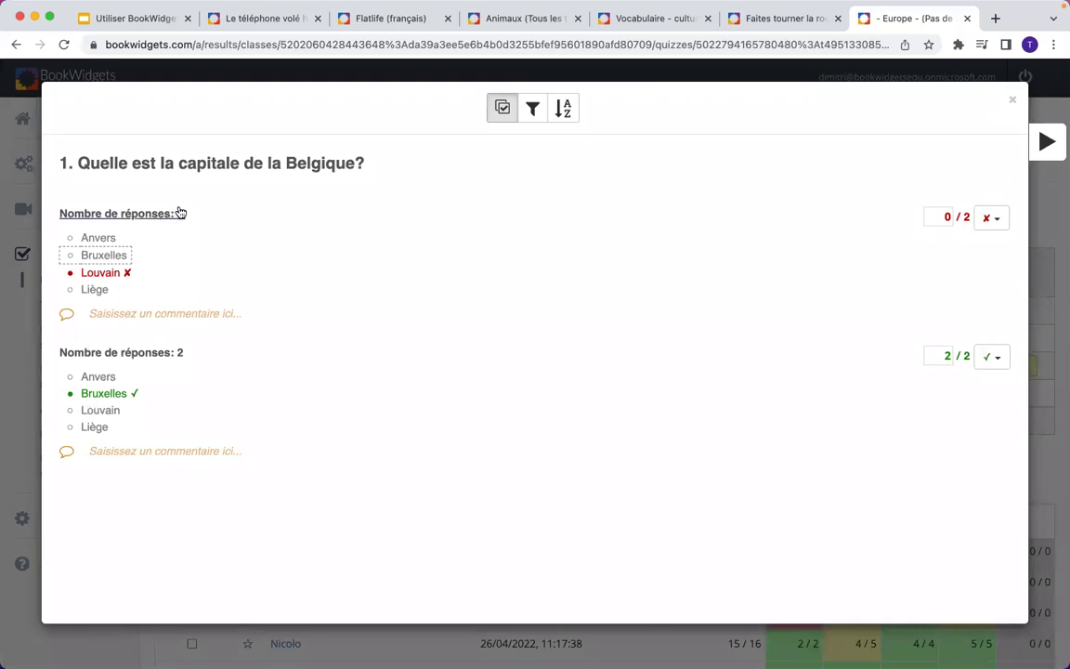
click(138, 313)
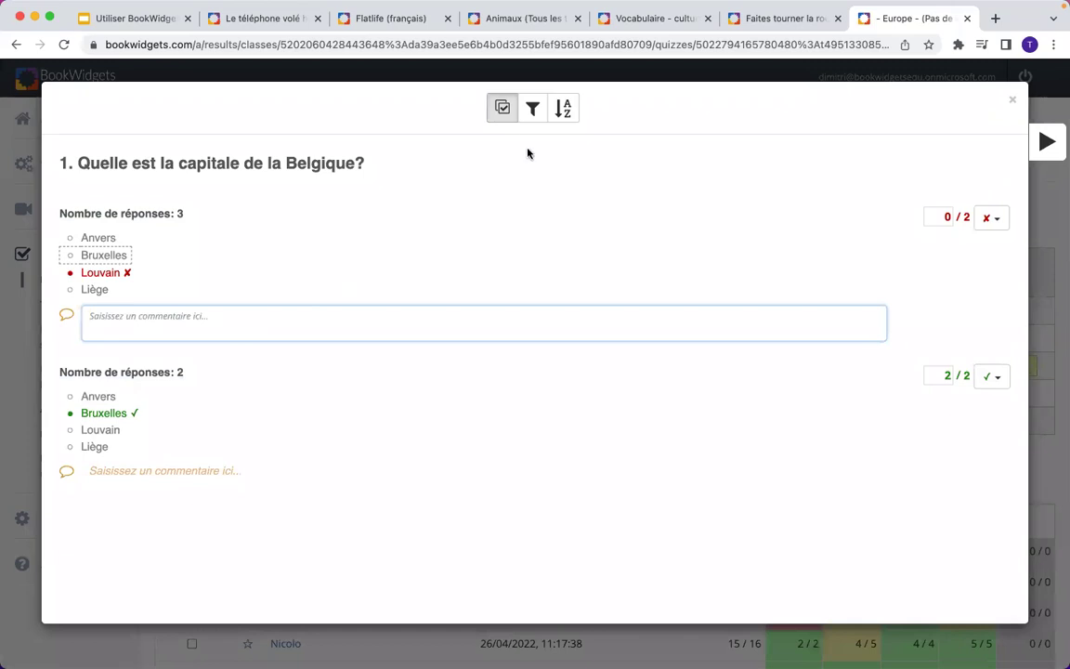
click(533, 109)
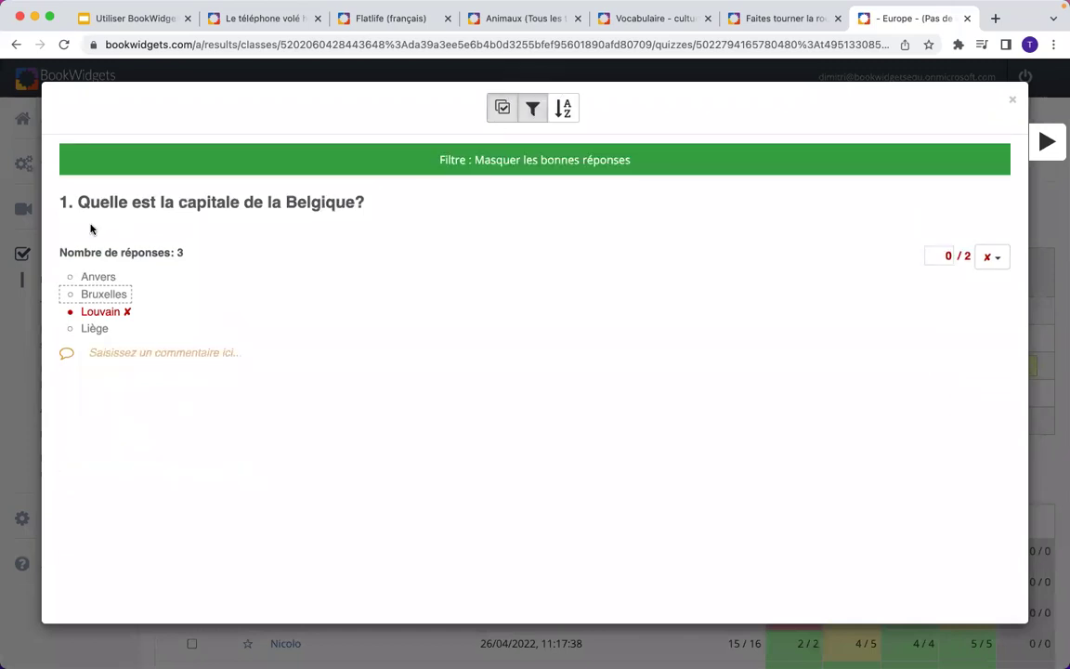
click(120, 350)
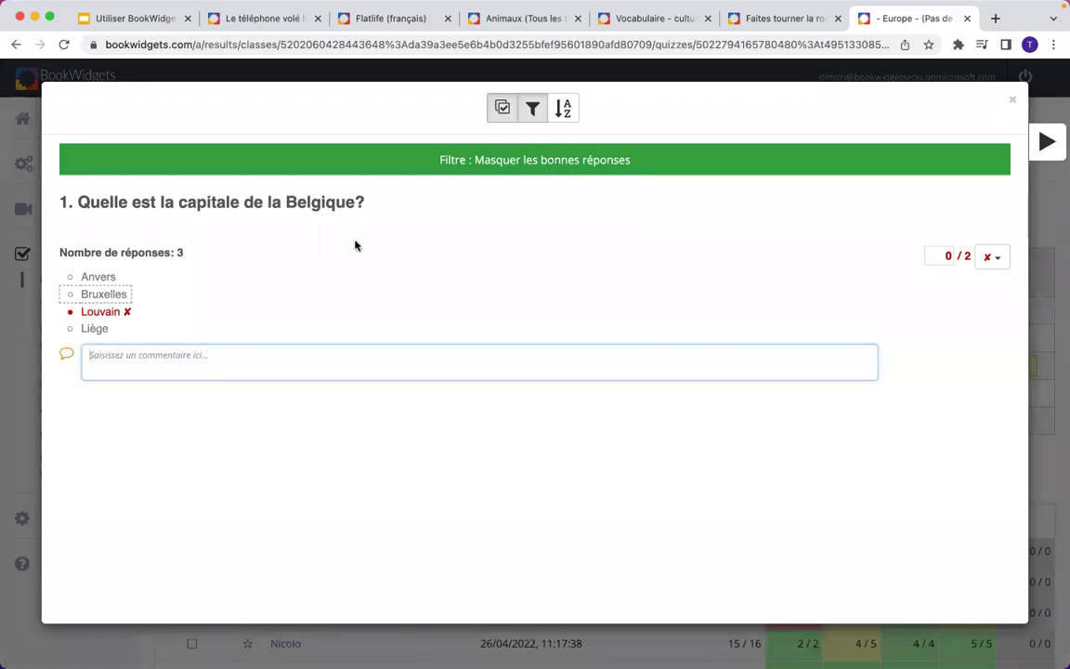
Switch to the Google Slides deck, present the "Évaluer de manière efficace" slides through the filters, comments and feedback part, and exit the slideshow
click(142, 28)
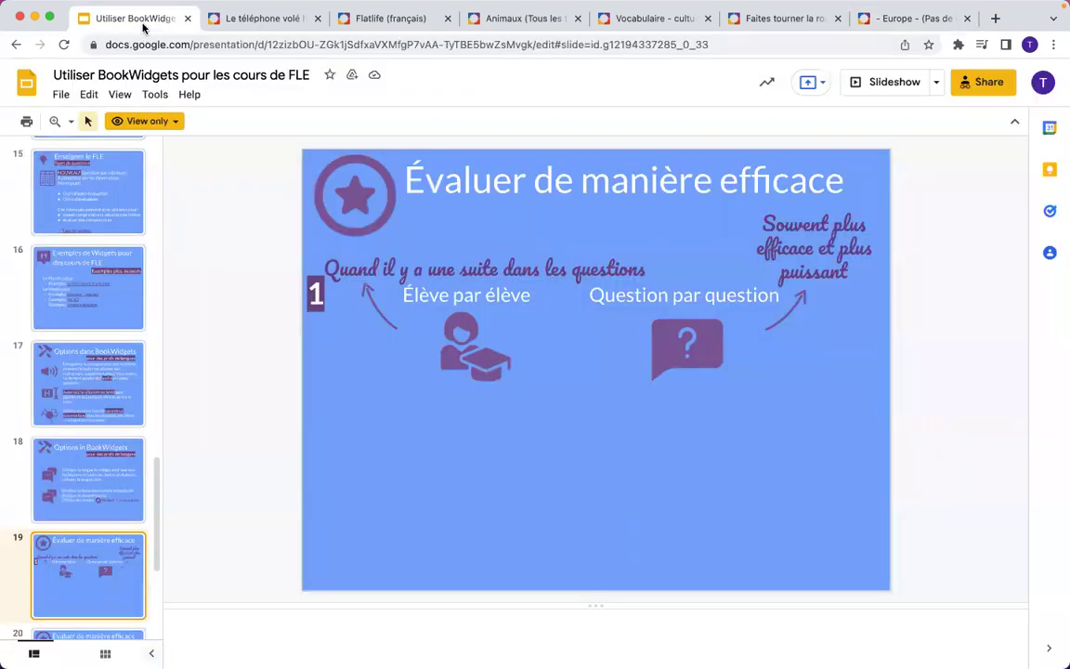
click(903, 90)
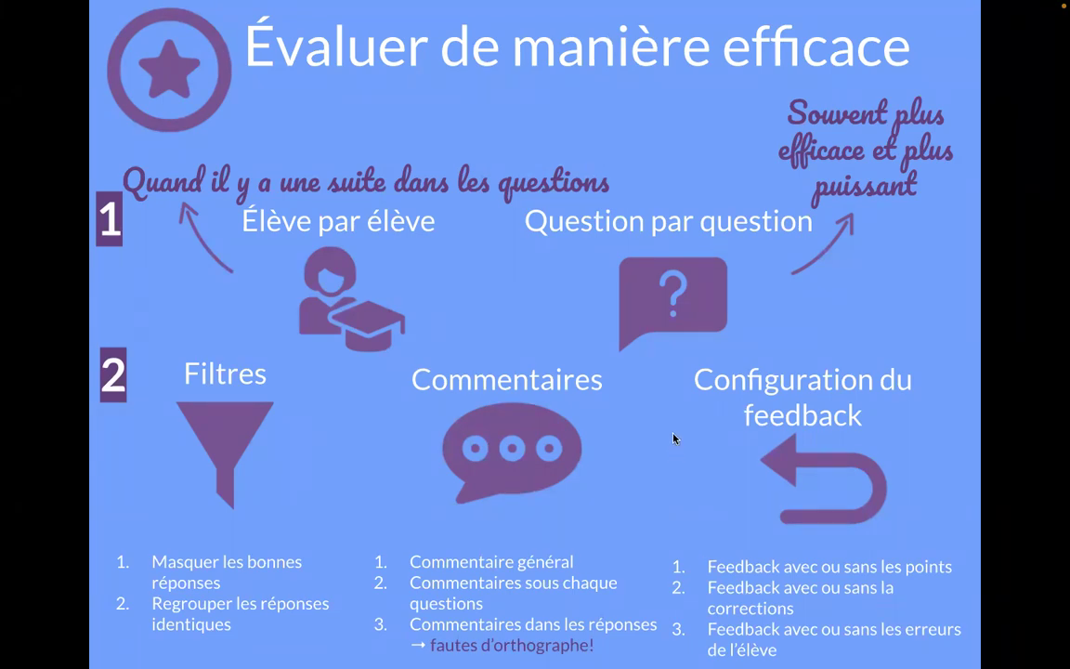
key(Escape)
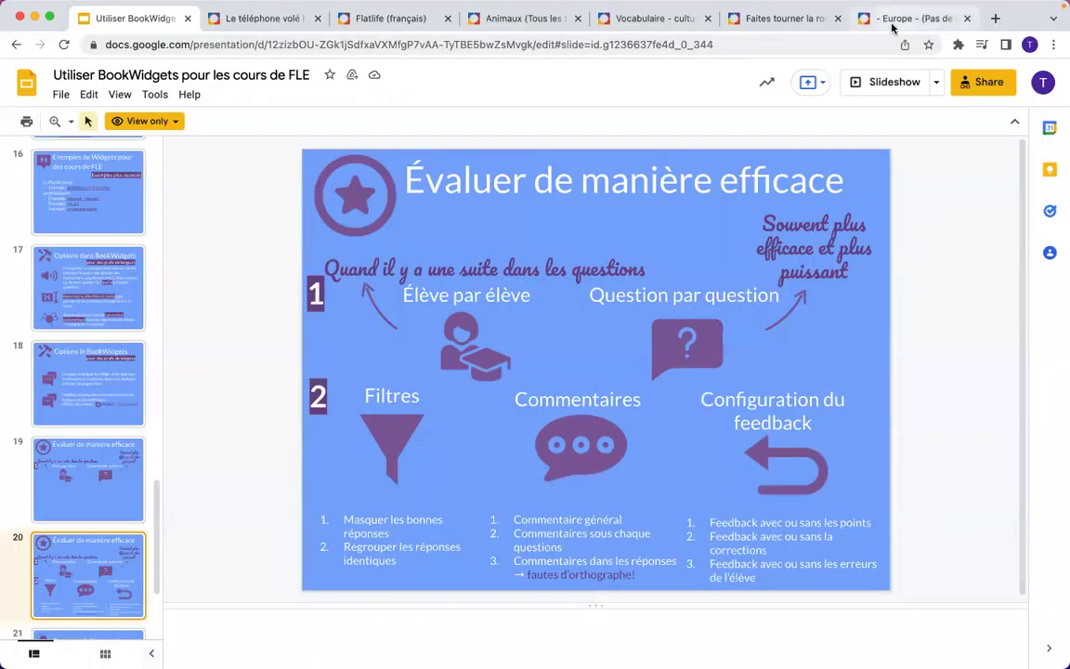
Return to the Europe quiz results in BookWidgets, close the per-question view, and look over the question and response tables
click(894, 21)
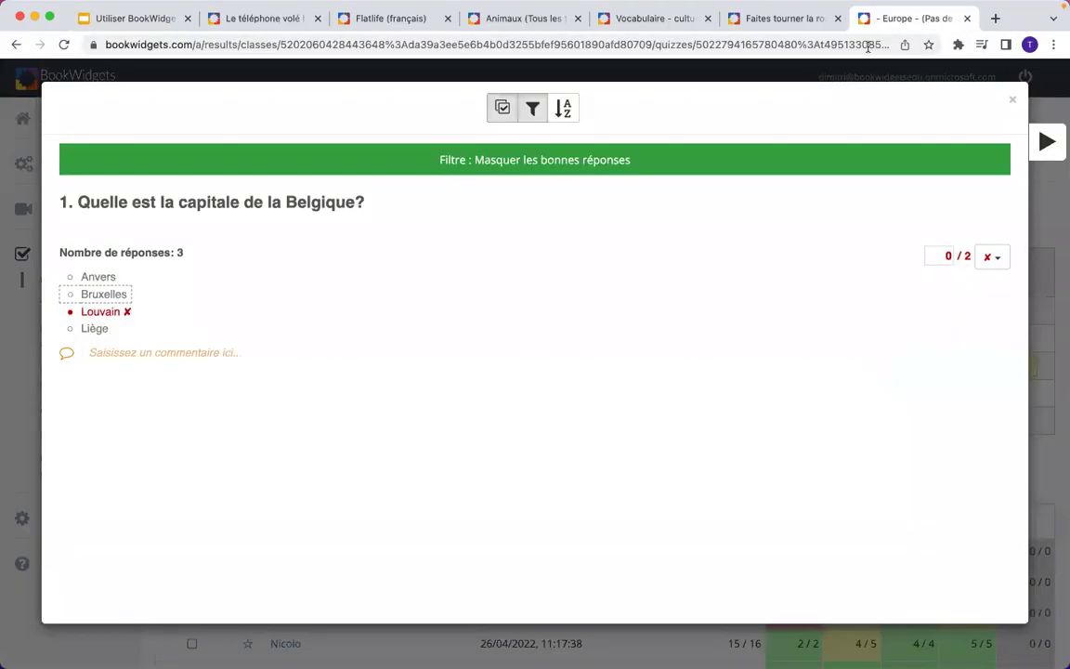
click(1013, 103)
scroll(528, 208, down, 1)
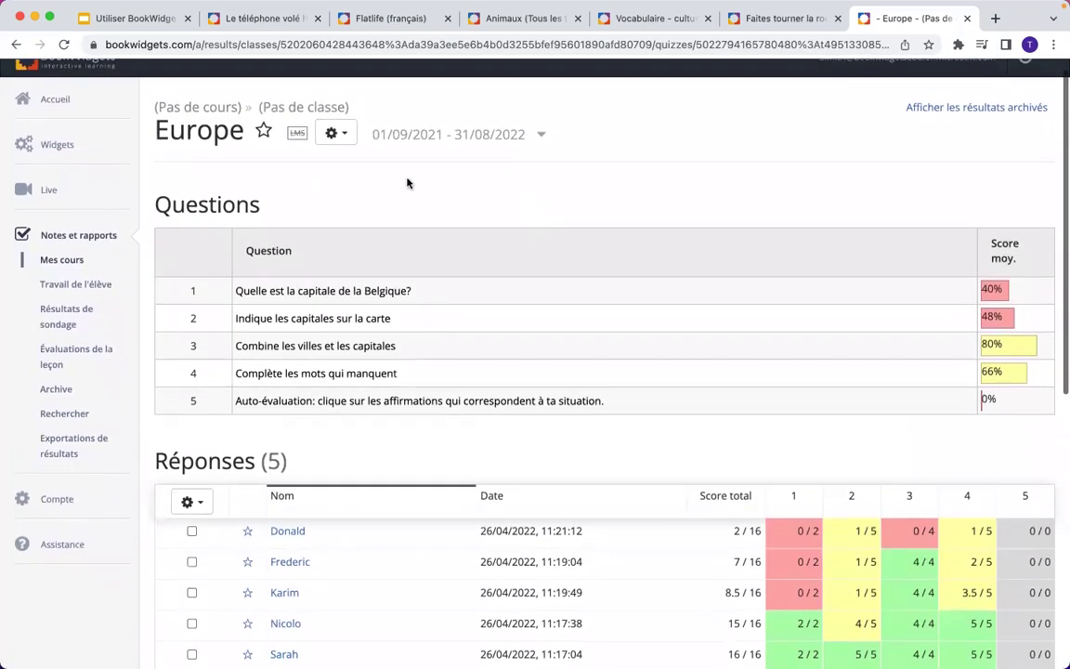
scroll(330, 176, up, 1)
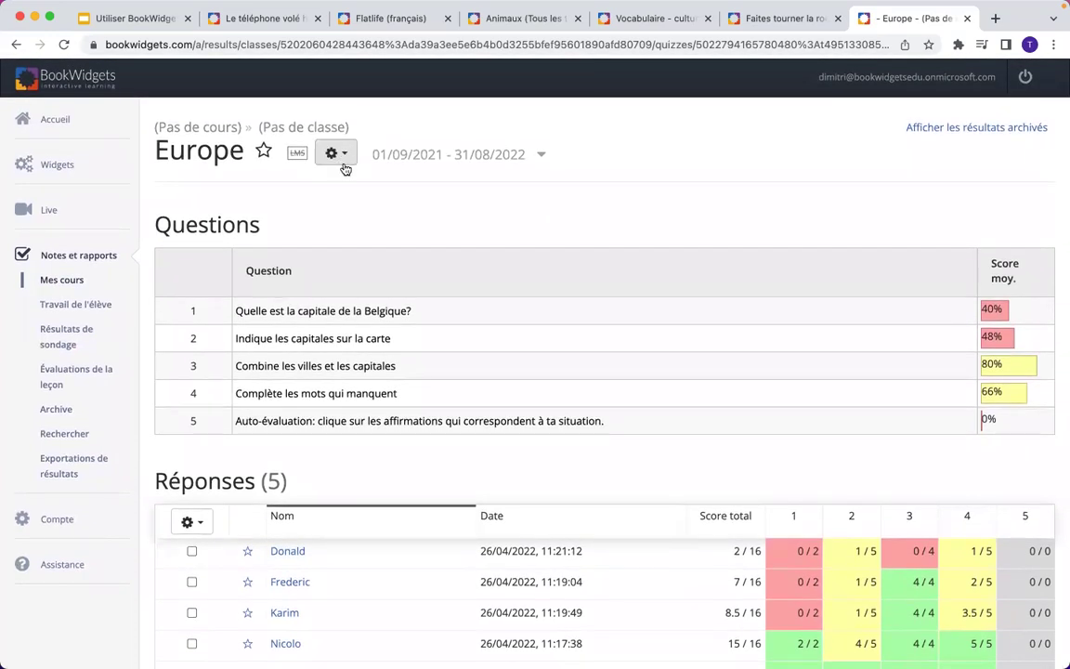
Try hiding the points and the correct answers in the Europe quiz's student feedback display settings, and dismiss them without saving
click(346, 154)
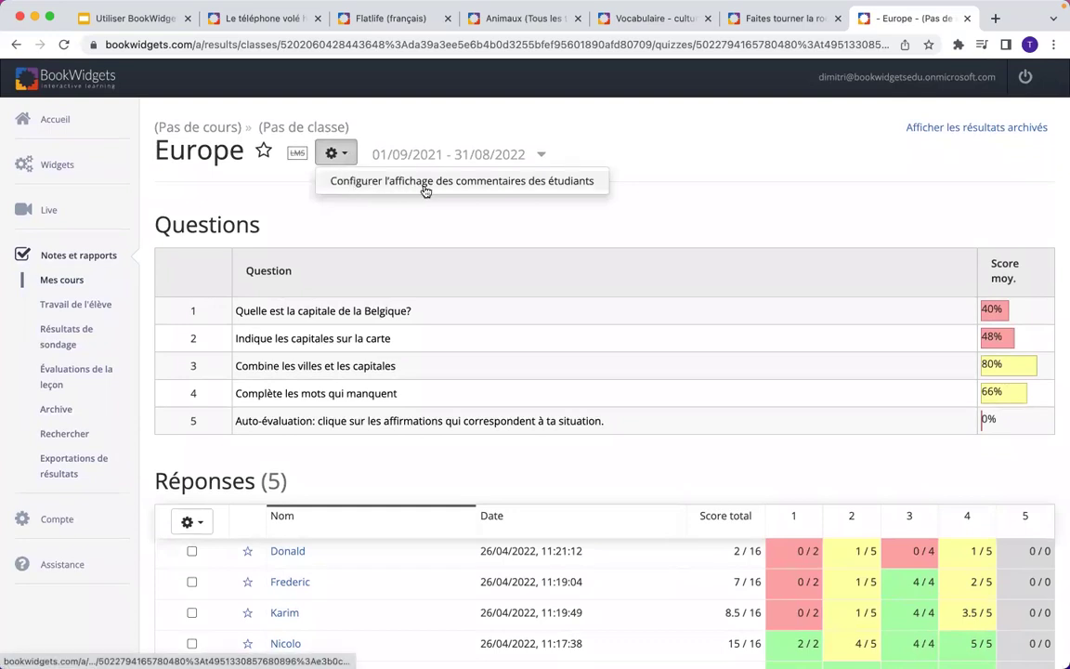
click(471, 186)
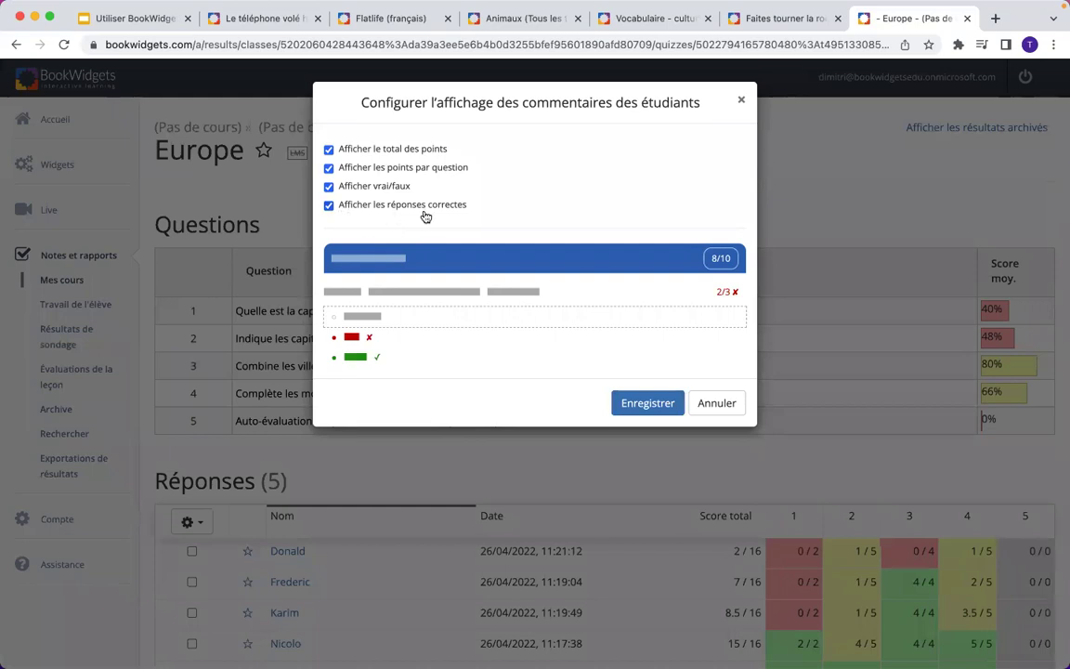
click(328, 168)
click(329, 150)
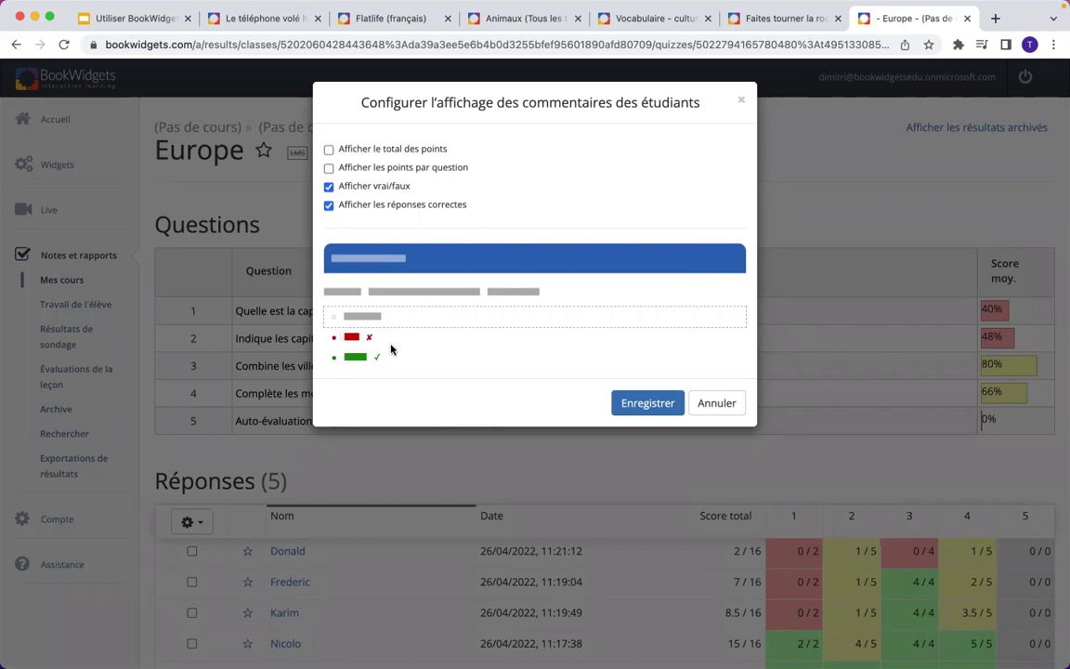
click(328, 168)
click(328, 151)
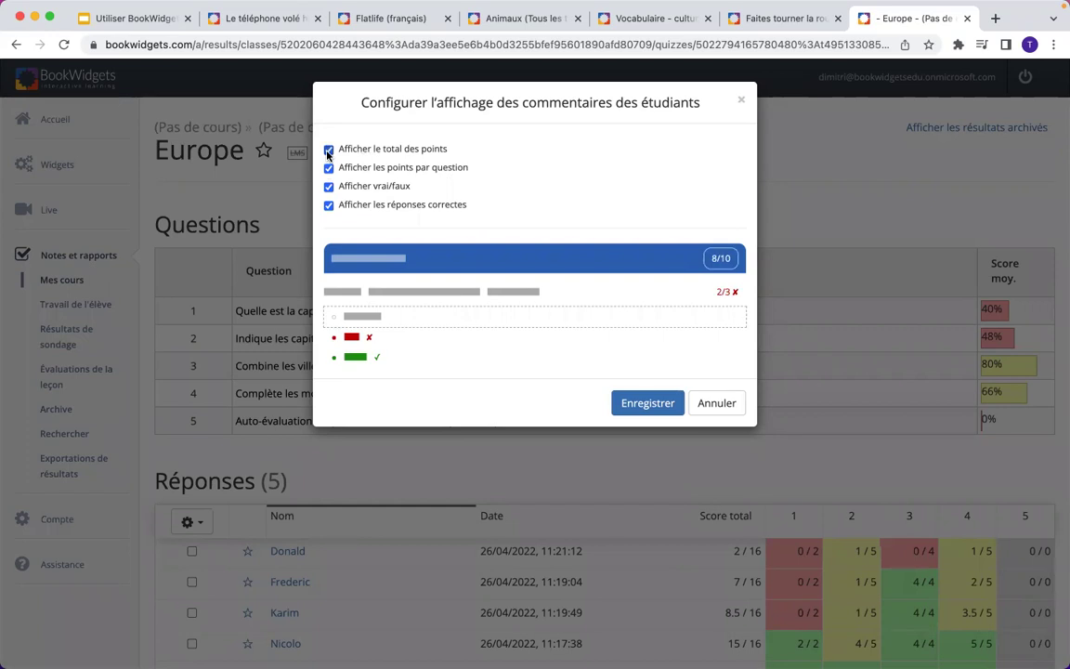
click(328, 207)
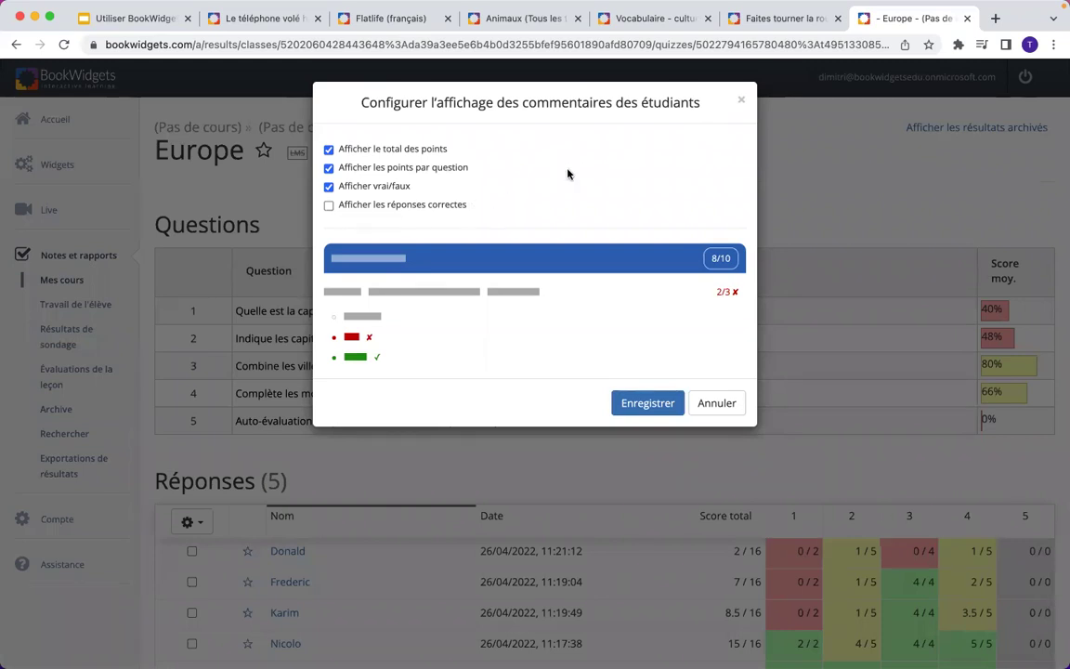
click(740, 101)
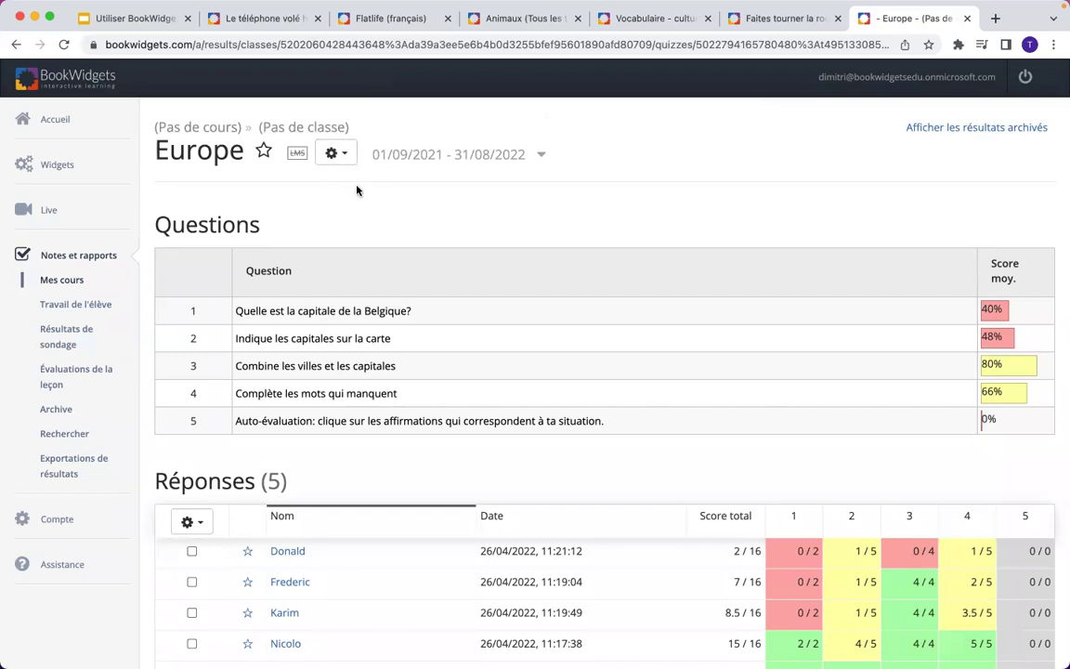
Look over the Europe results, switch to the Google Slides deck, and present the "Groupes & Sites web" slide
scroll(357, 181, down, 5)
scroll(357, 186, up, 6)
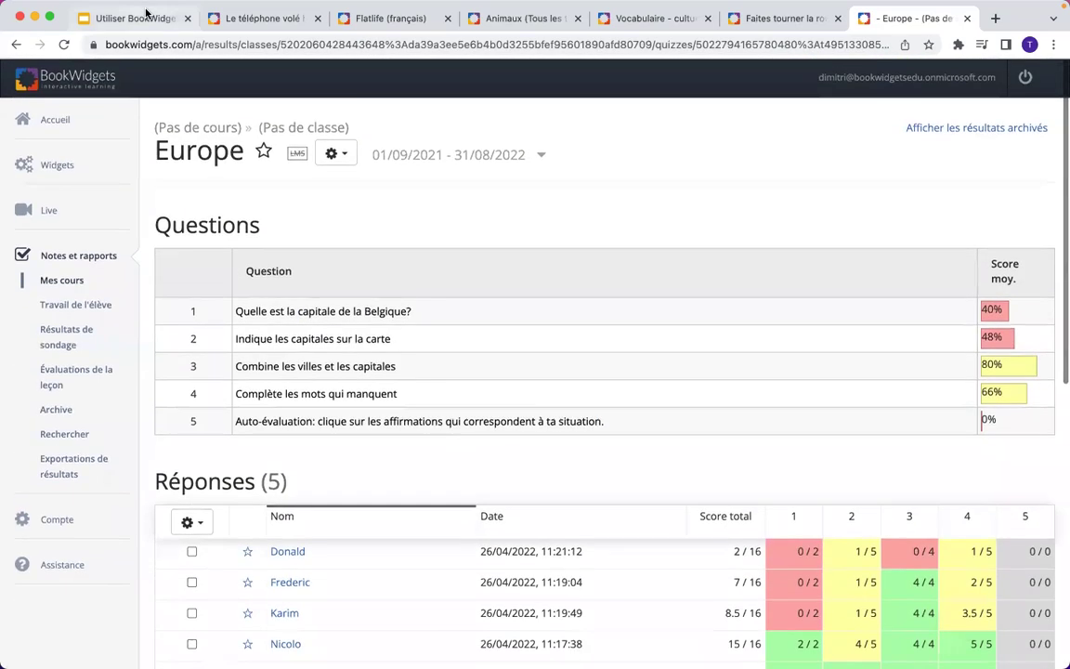
click(136, 21)
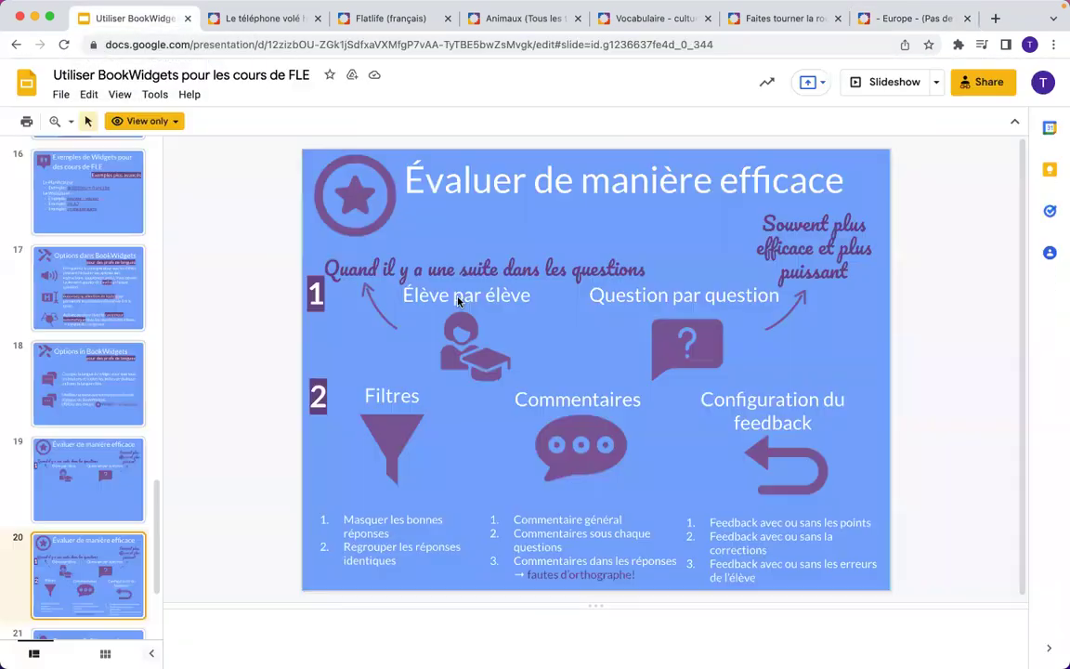
click(881, 86)
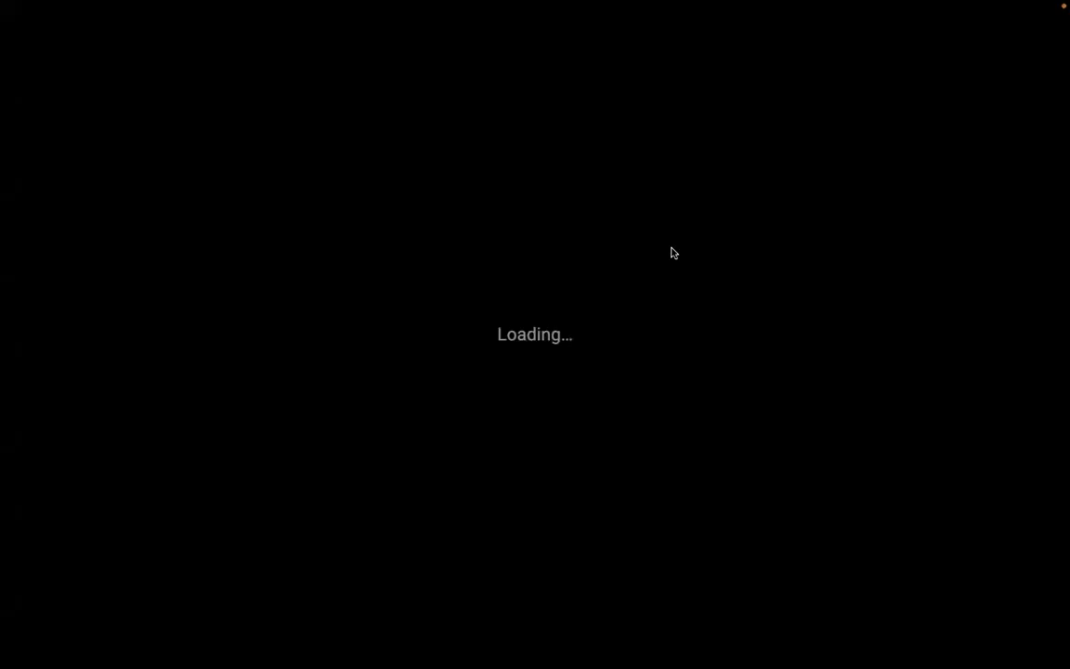
key(Right)
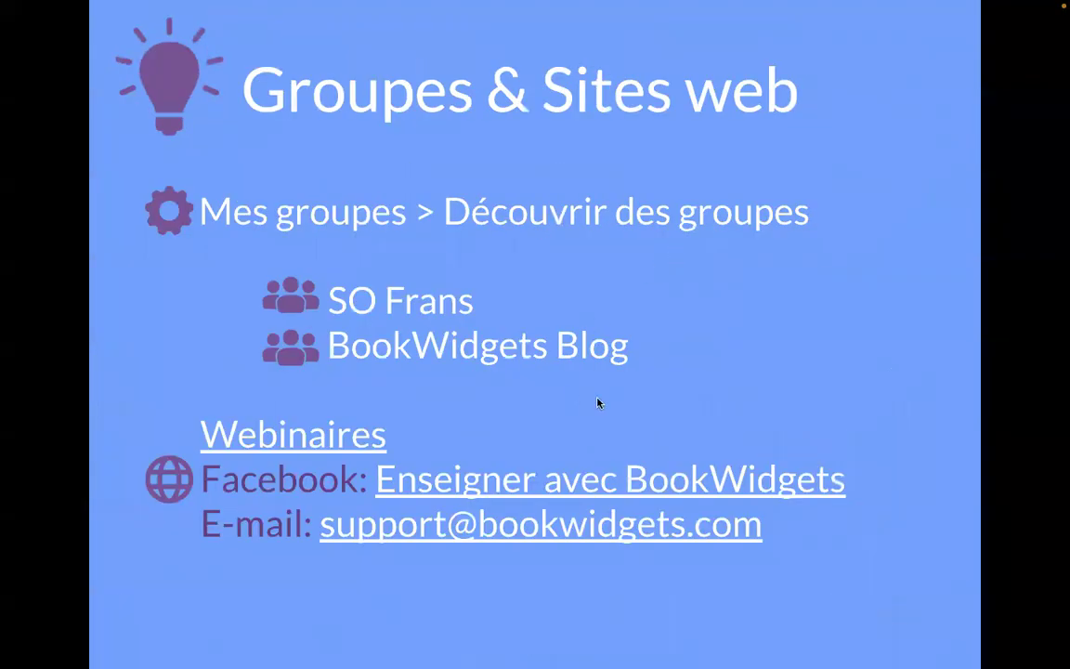
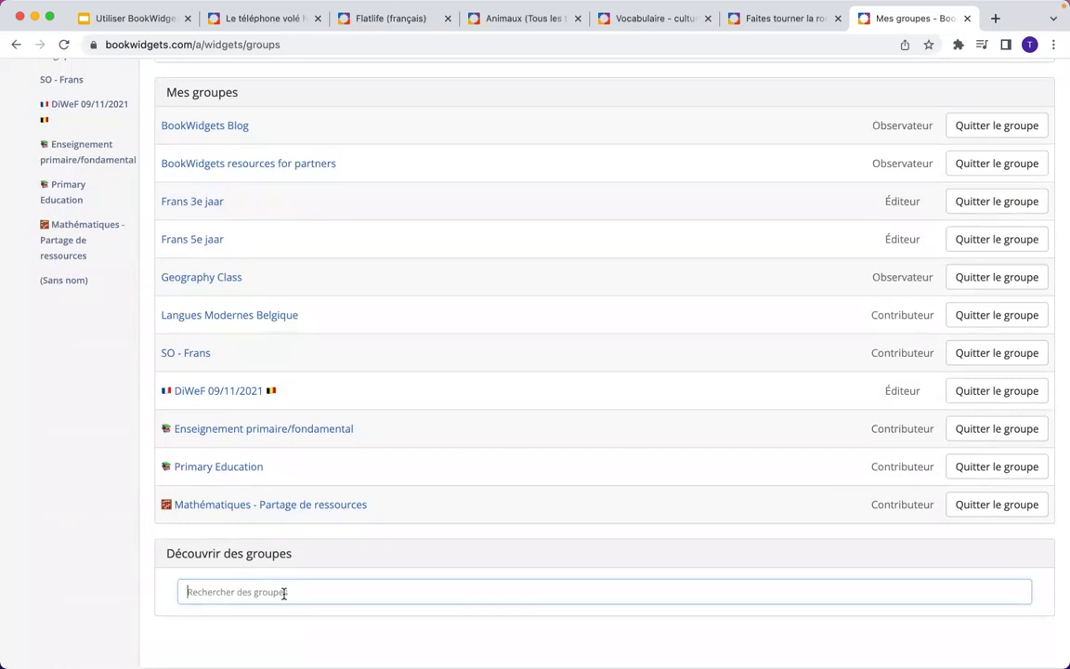
Search the discoverable BookWidgets groups for "SO Frans" and open the SO - Frans group's "Chansons / Chanteurs (over de graden heen)" folder
text(SO Fr)
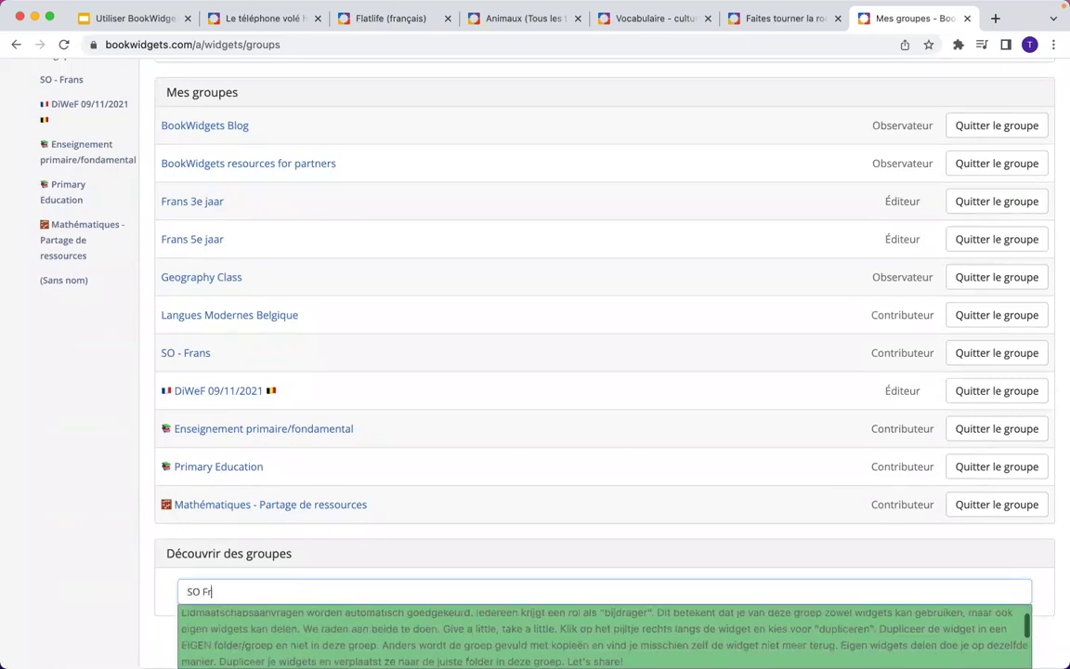
text(ans)
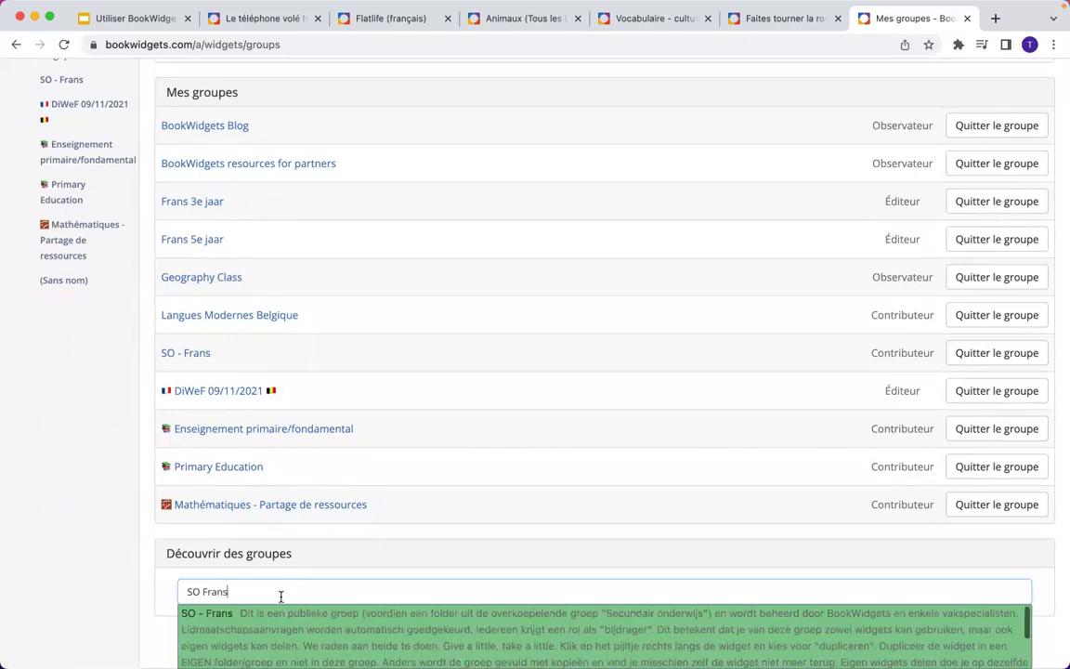
click(230, 629)
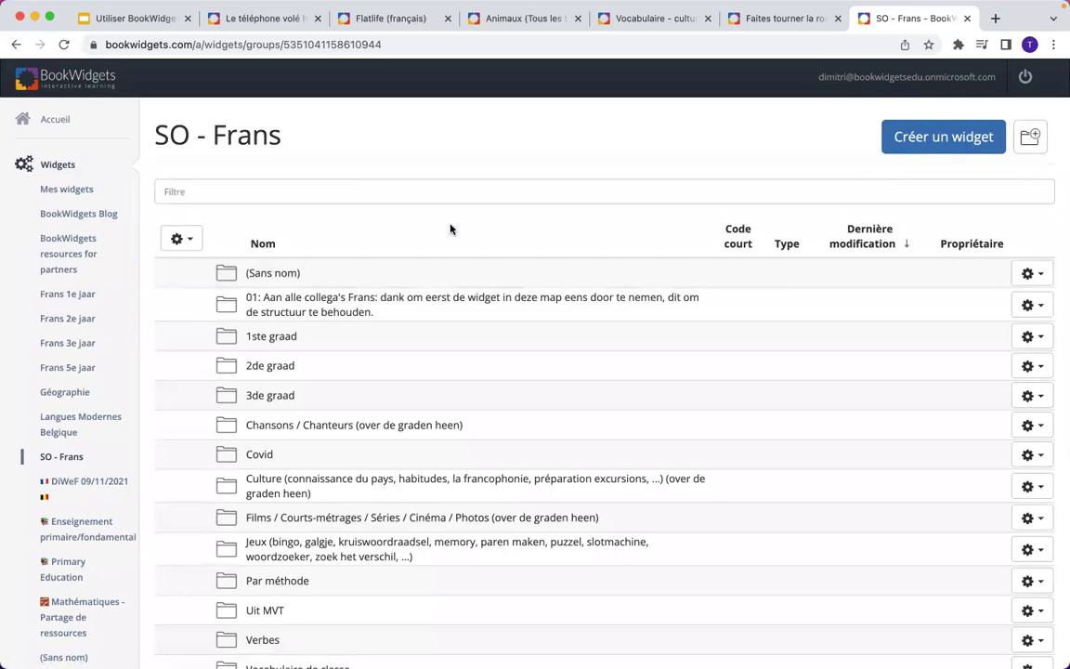
scroll(451, 229, down, 2)
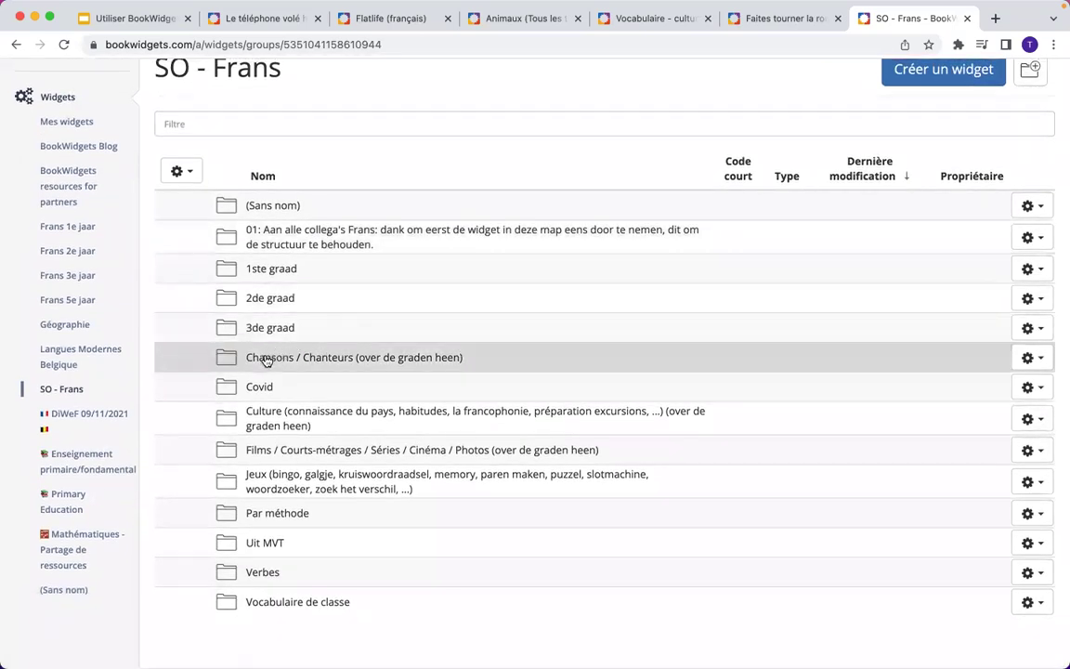
click(304, 370)
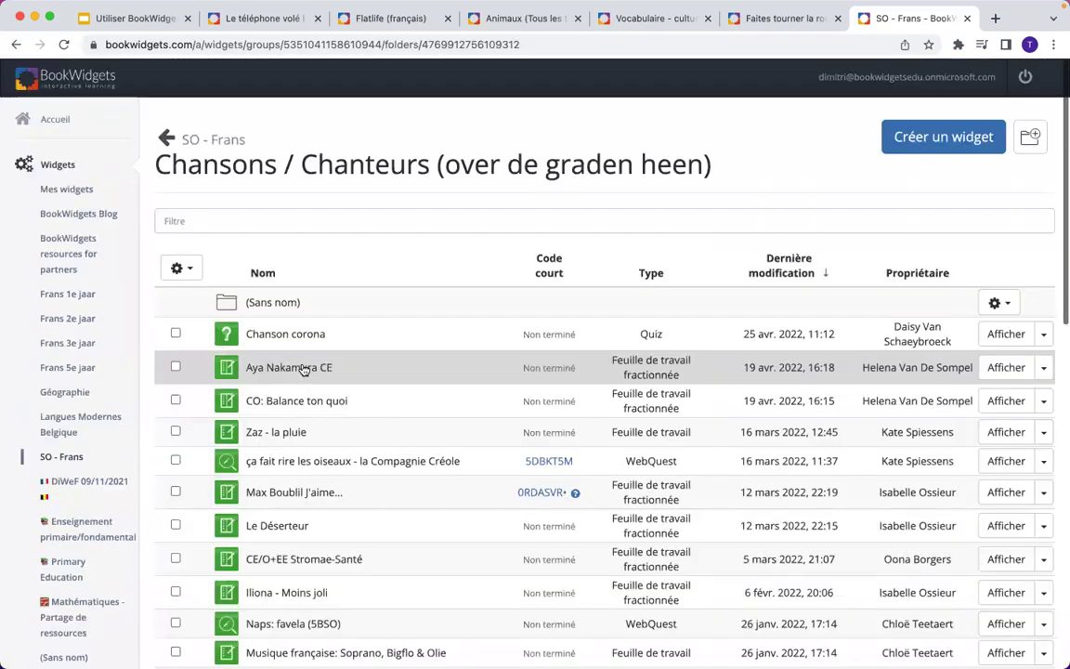
Browse the shared song widgets in the folder and preview the "Stromae, star ou pas?" worksheet
scroll(380, 385, down, 2)
scroll(380, 386, down, 8)
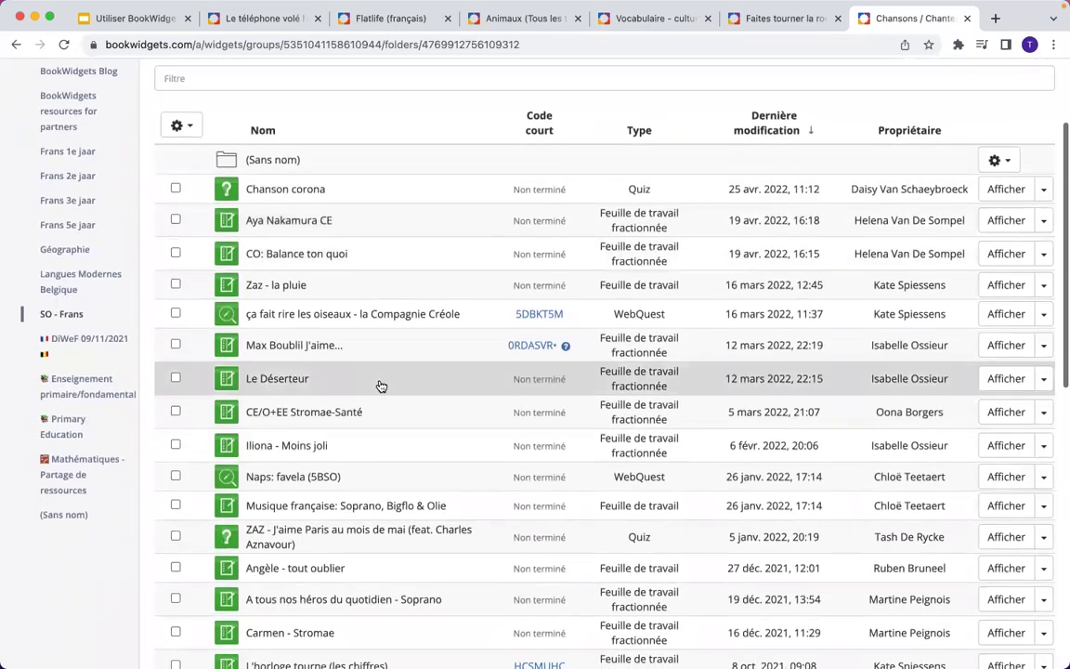
scroll(380, 385, down, 8)
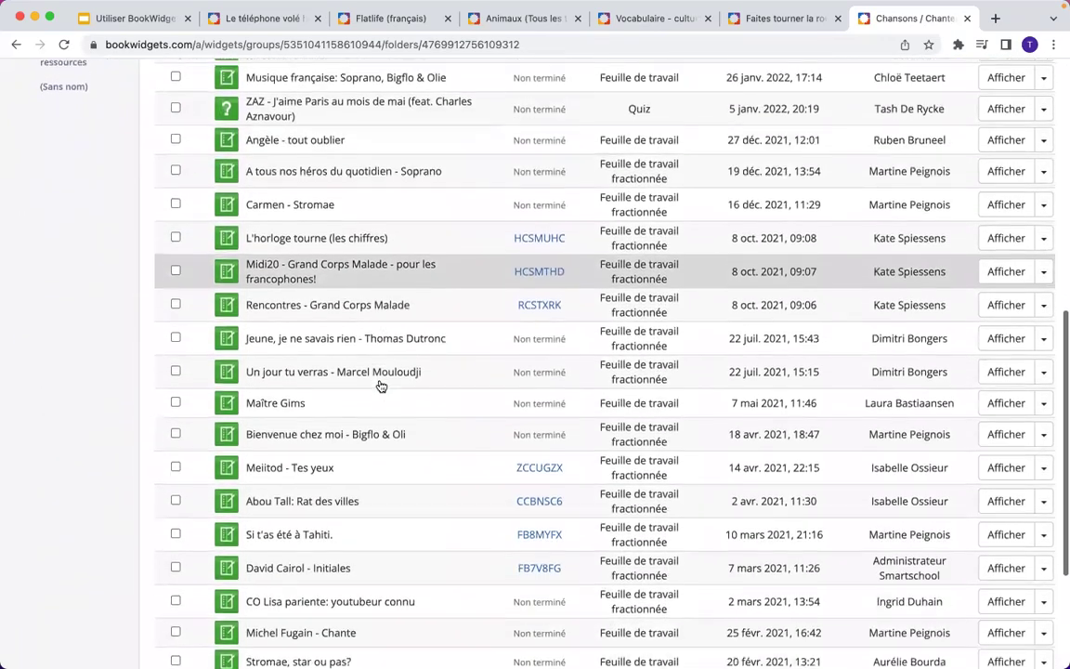
scroll(377, 382, up, 2)
scroll(378, 382, down, 2)
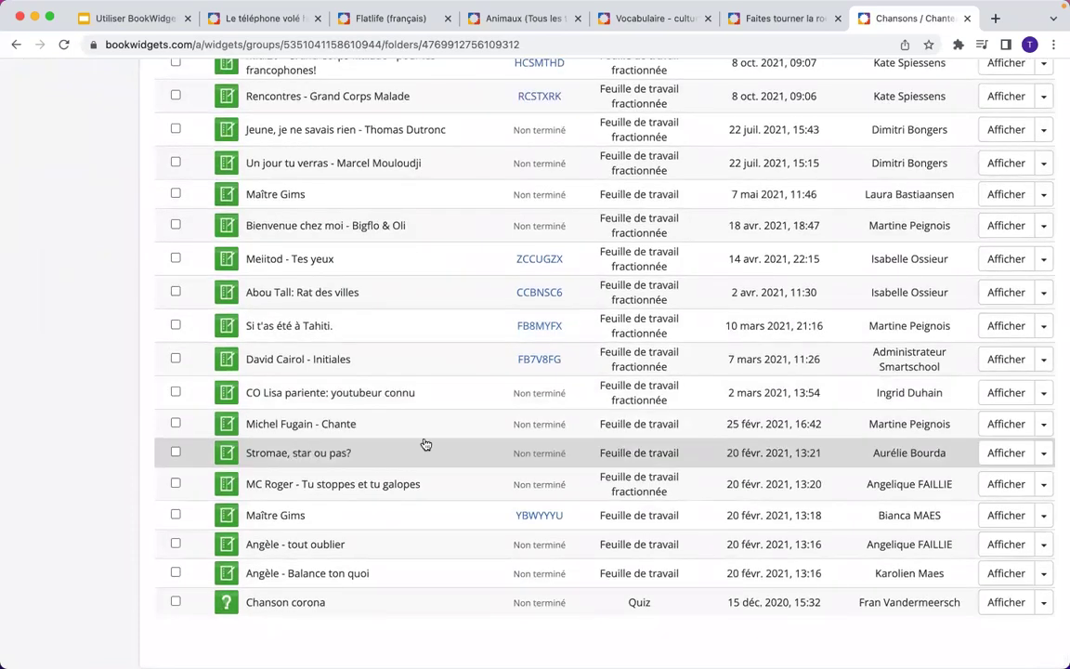
click(992, 456)
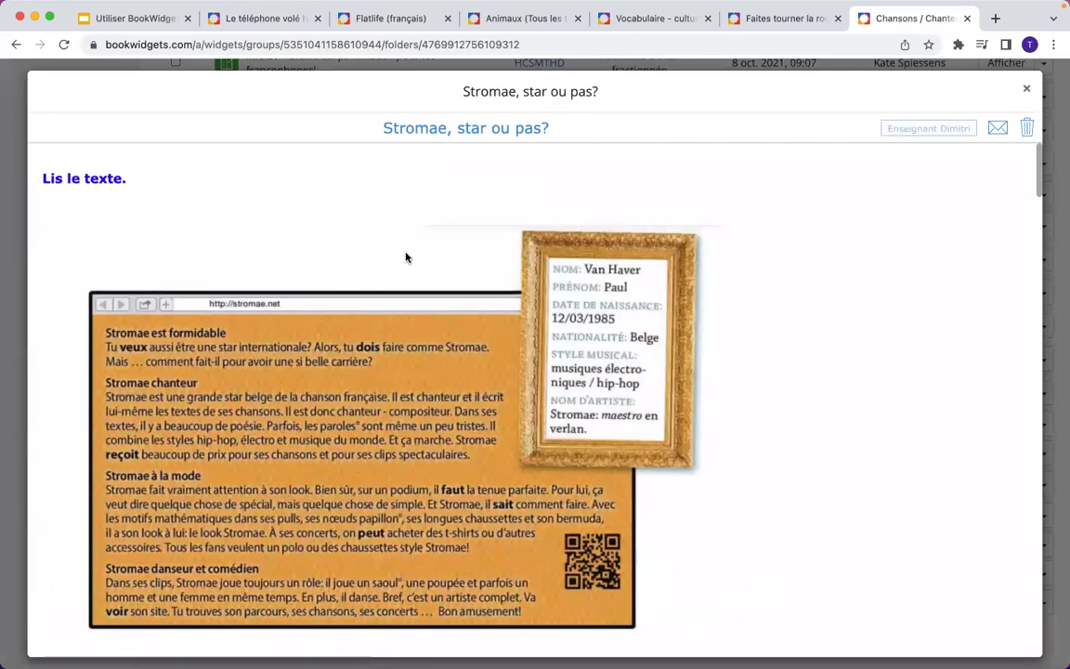
Review the rest of the "Stromae, star ou pas?" worksheet down to question 9, and close the preview
scroll(406, 257, down, 6)
scroll(406, 257, down, 15)
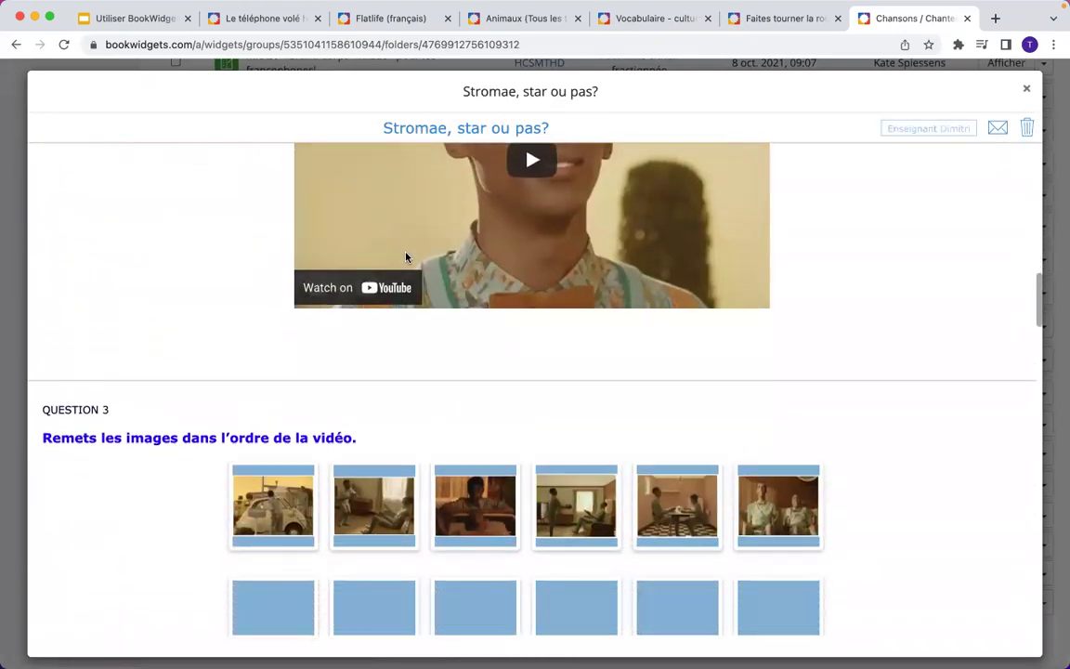
scroll(406, 258, down, 15)
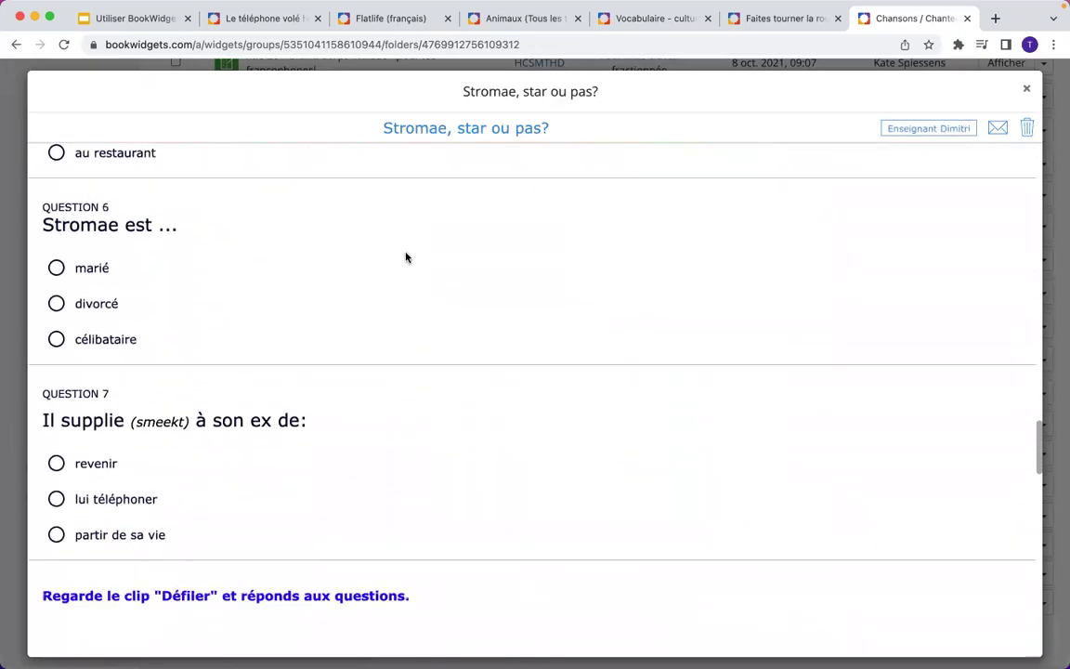
scroll(406, 257, down, 12)
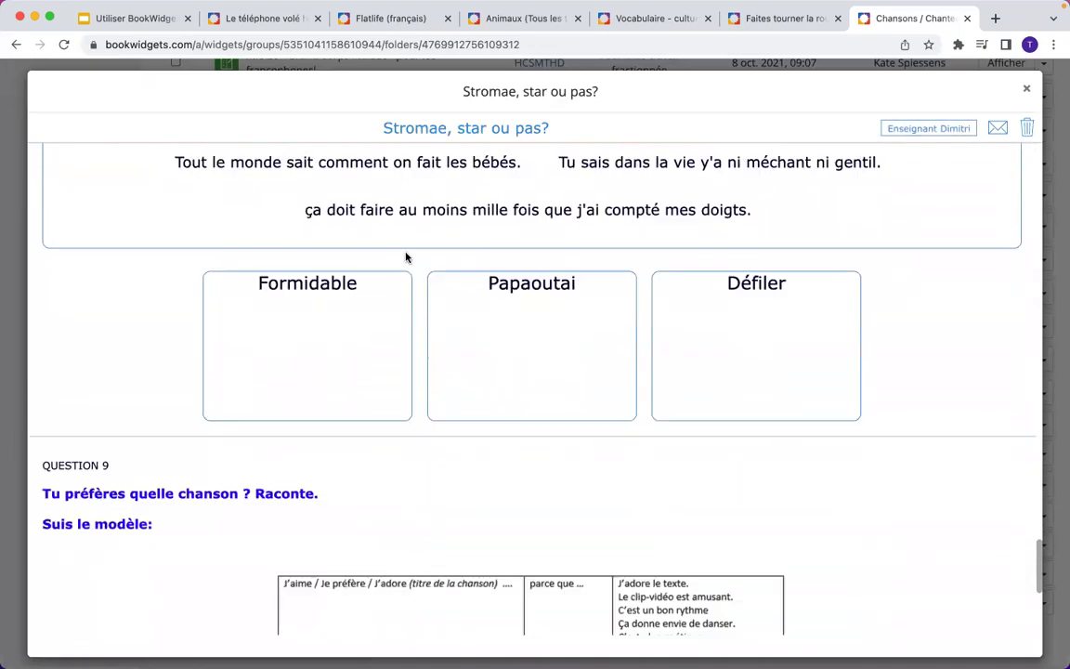
click(1028, 91)
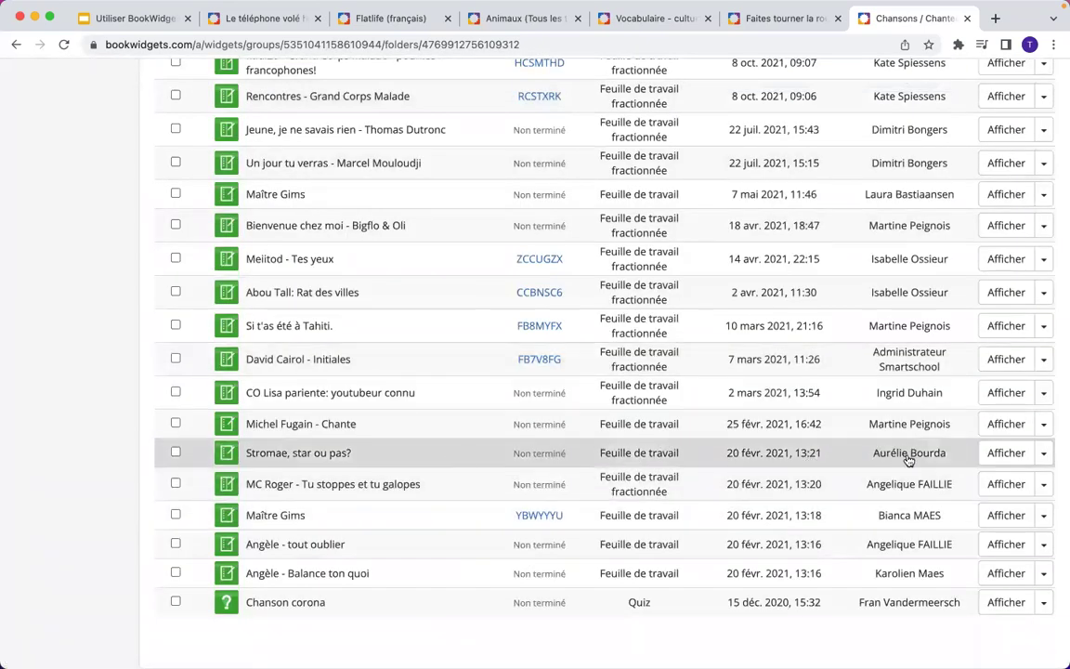
Duplicate the "Stromae, star ou pas?" worksheet from the group folder into Mes widgets
click(1044, 455)
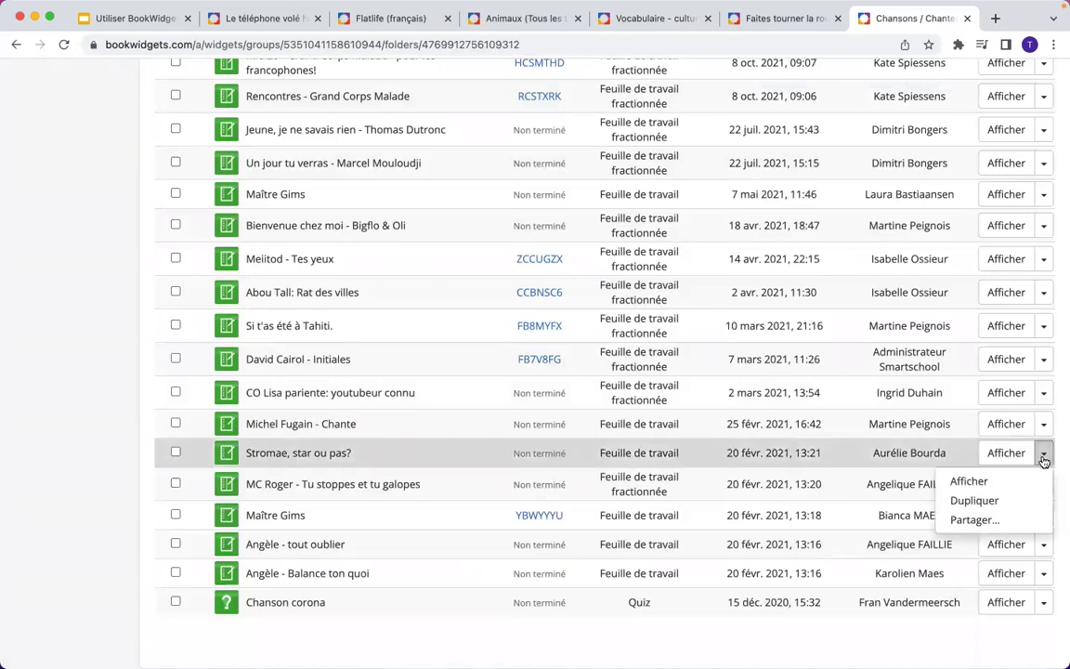
scroll(1044, 462, up, 5)
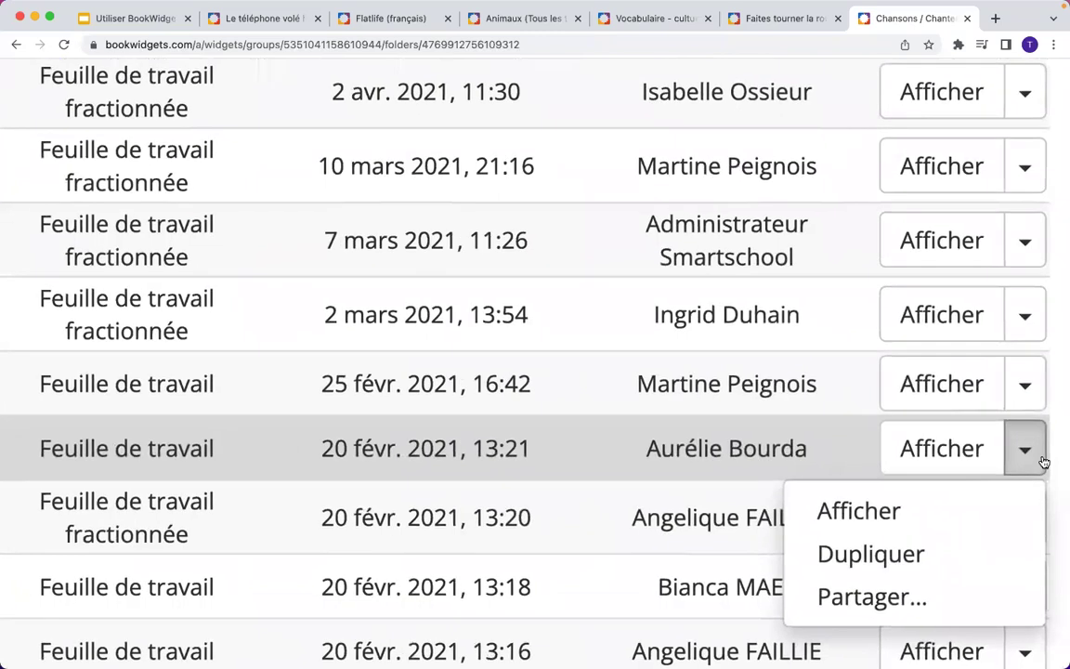
click(947, 555)
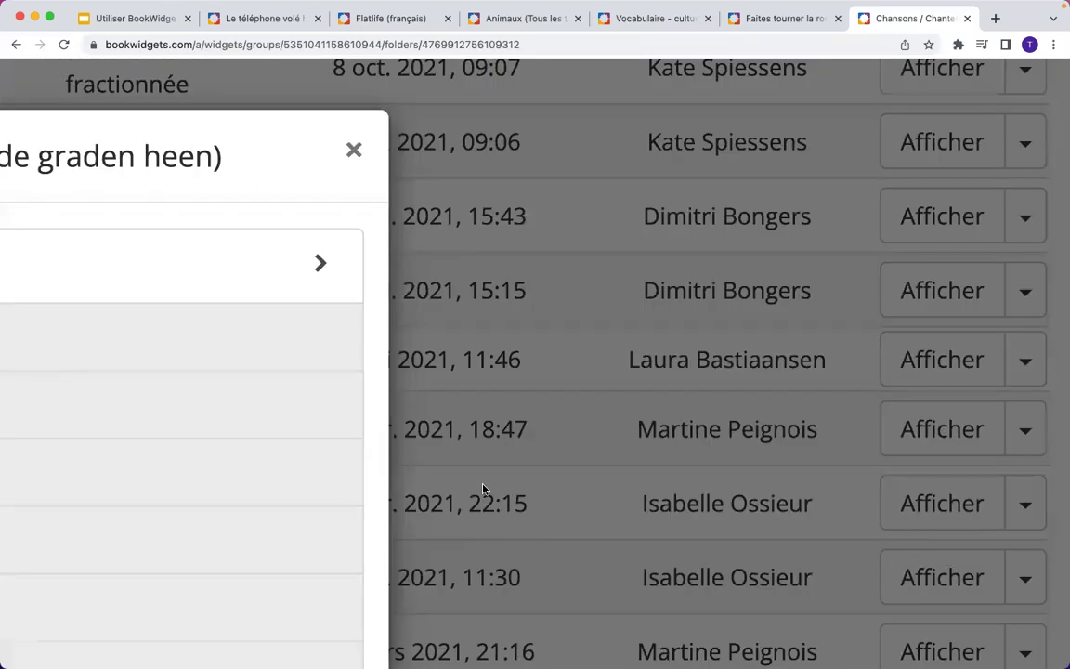
scroll(387, 444, down, 5)
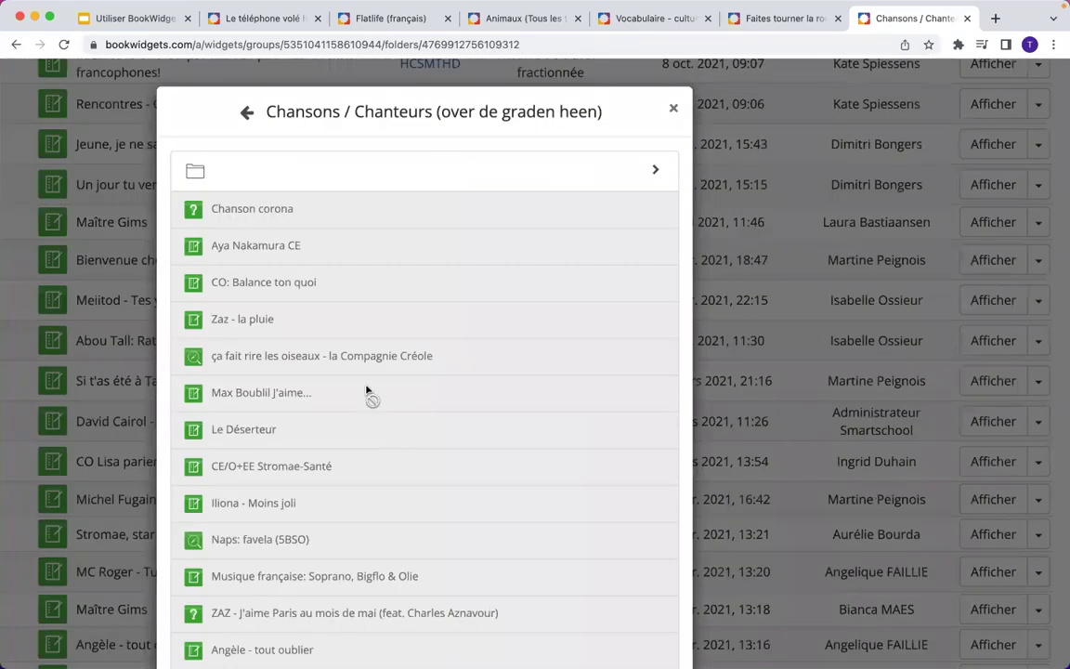
click(249, 122)
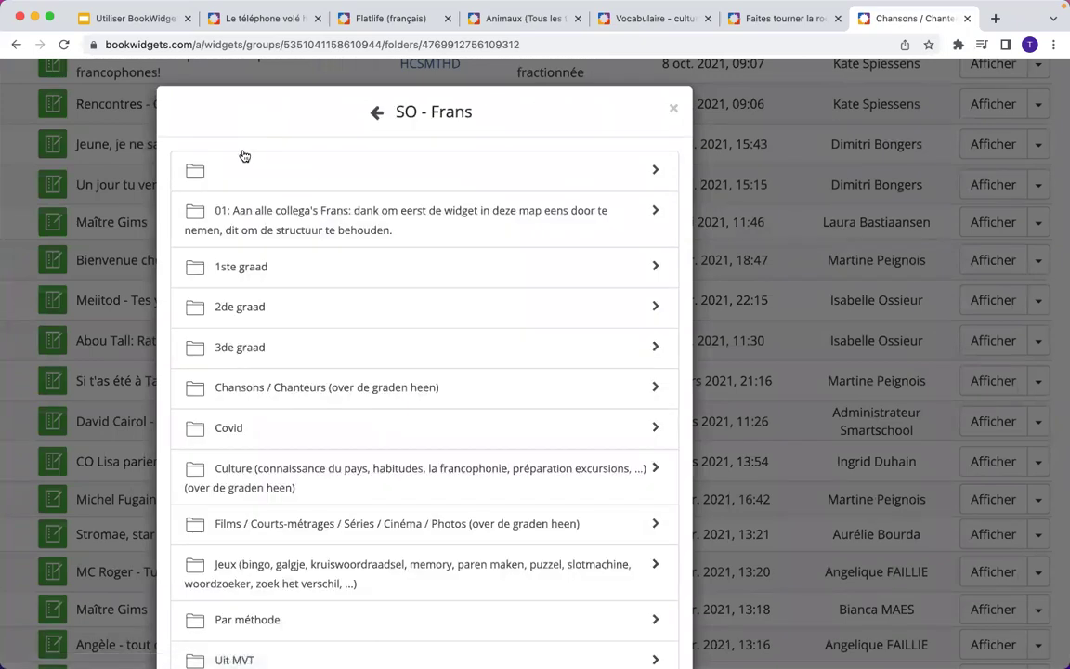
click(375, 112)
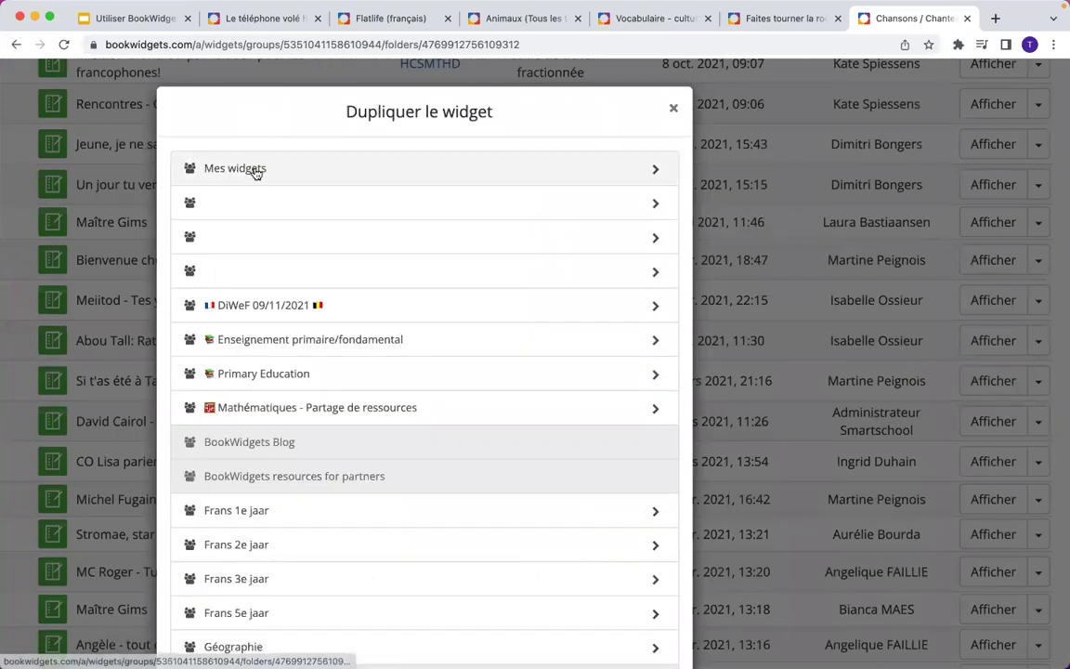
click(258, 171)
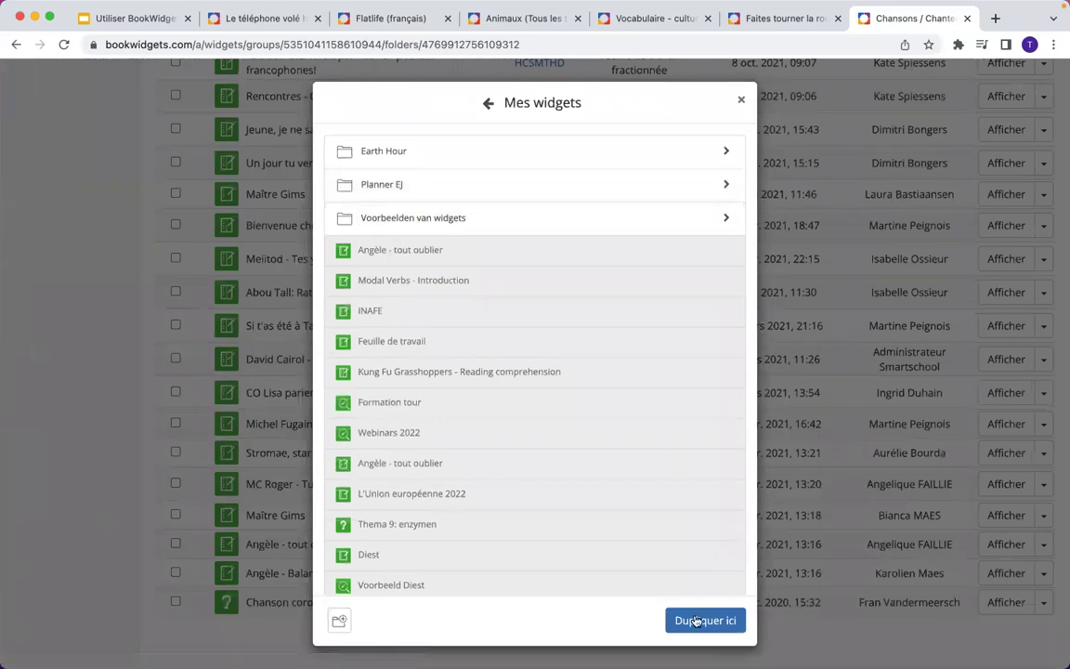
click(695, 621)
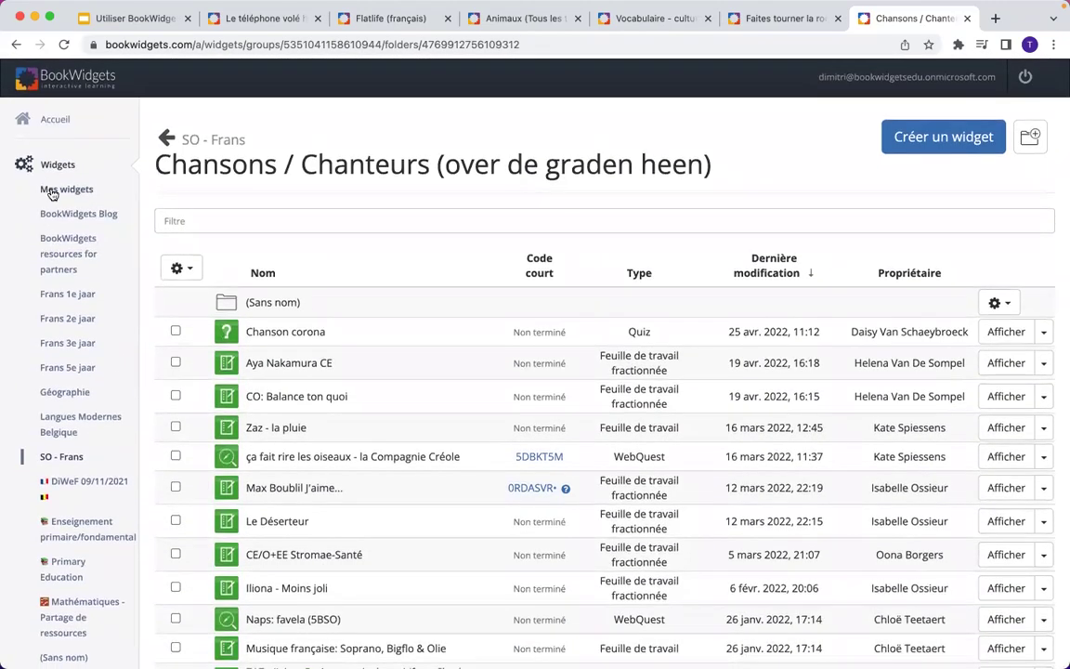
Check the duplicated "Stromae, star ou pas?" worksheet's question list in the editor, and return to Mes widgets
click(52, 190)
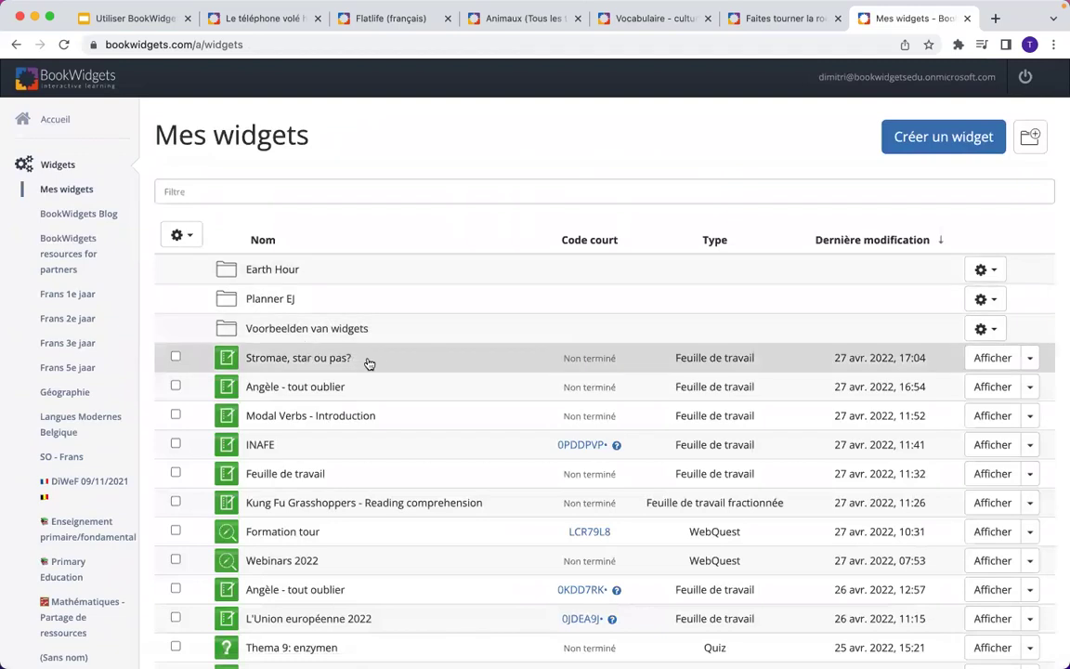
click(298, 358)
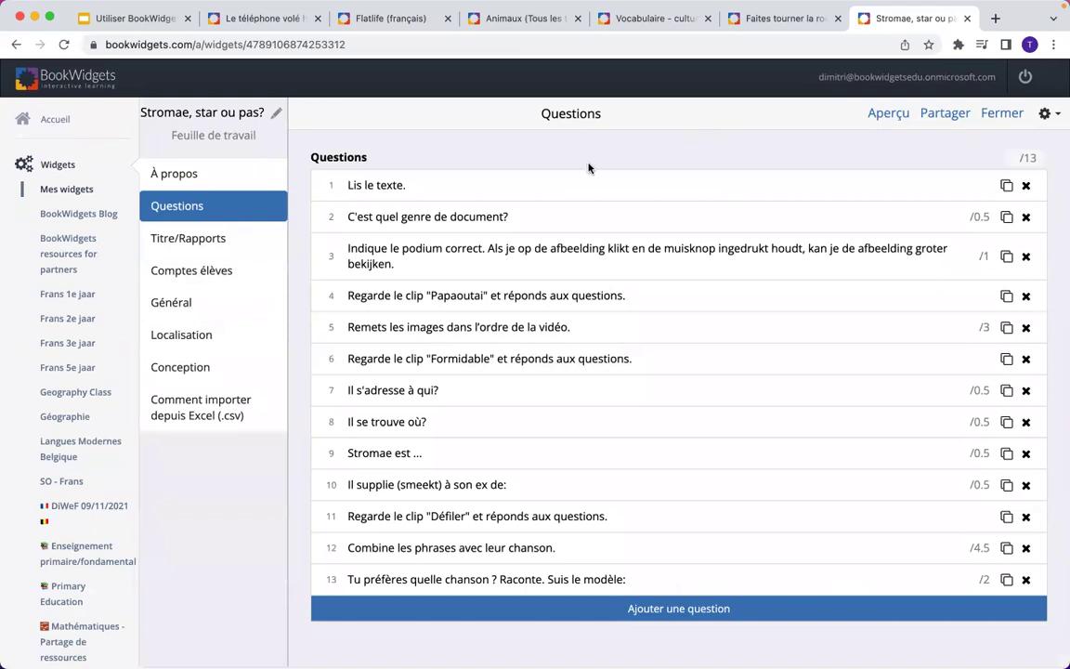
click(70, 196)
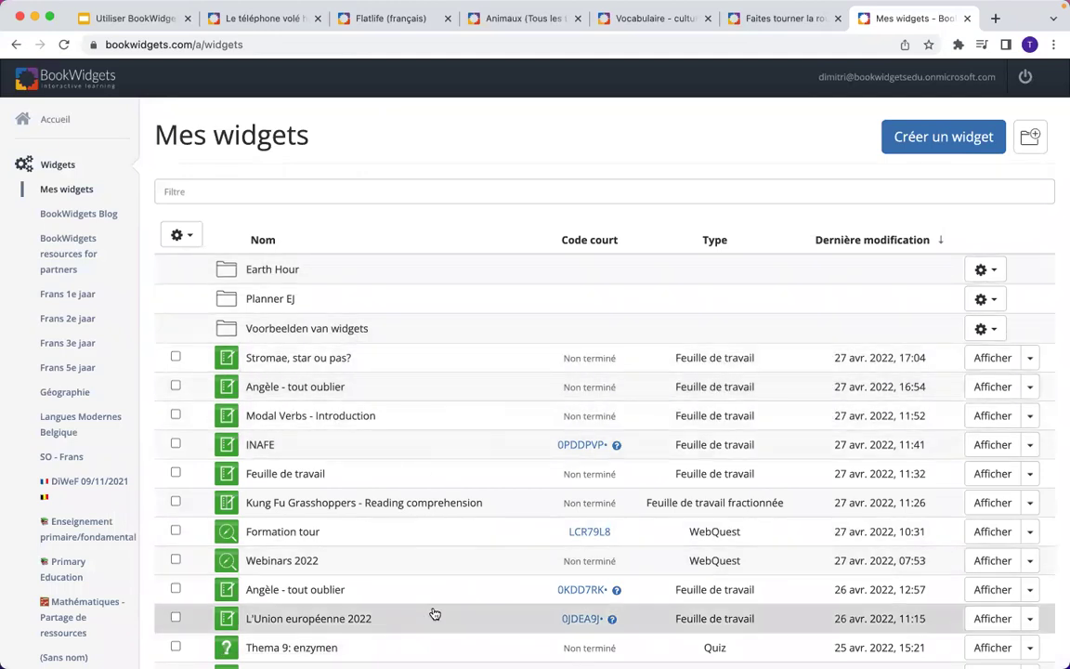
Open the Microsoft Teams sharing options for the "L'Union européenne 2022" worksheet, and close them without creating an assignment
click(1033, 621)
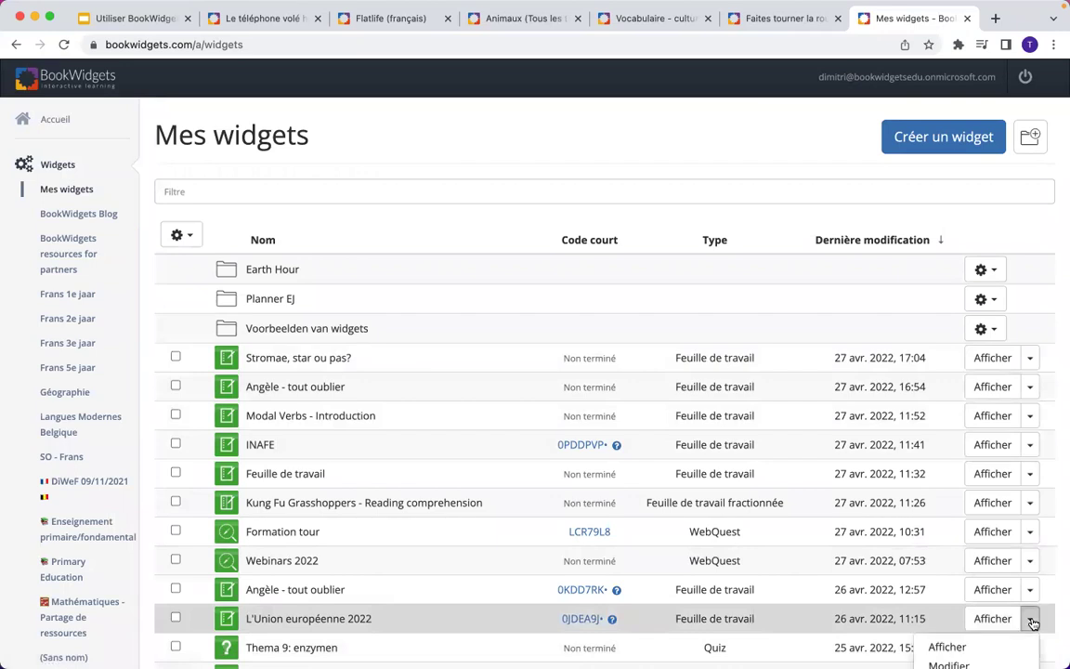
scroll(1033, 623, down, 3)
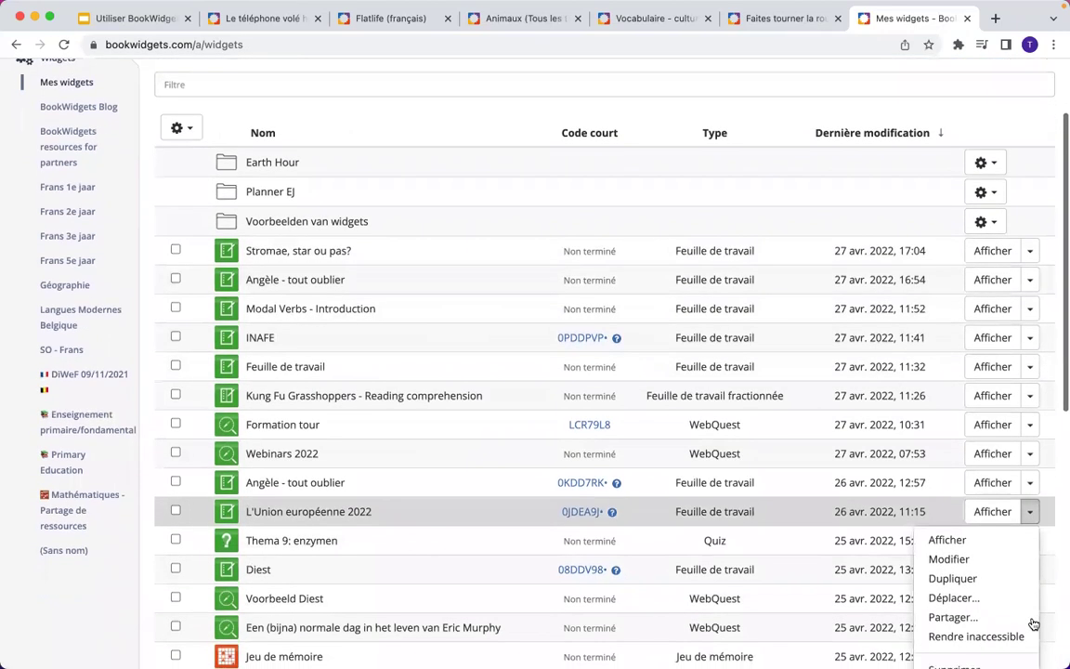
scroll(1033, 624, down, 2)
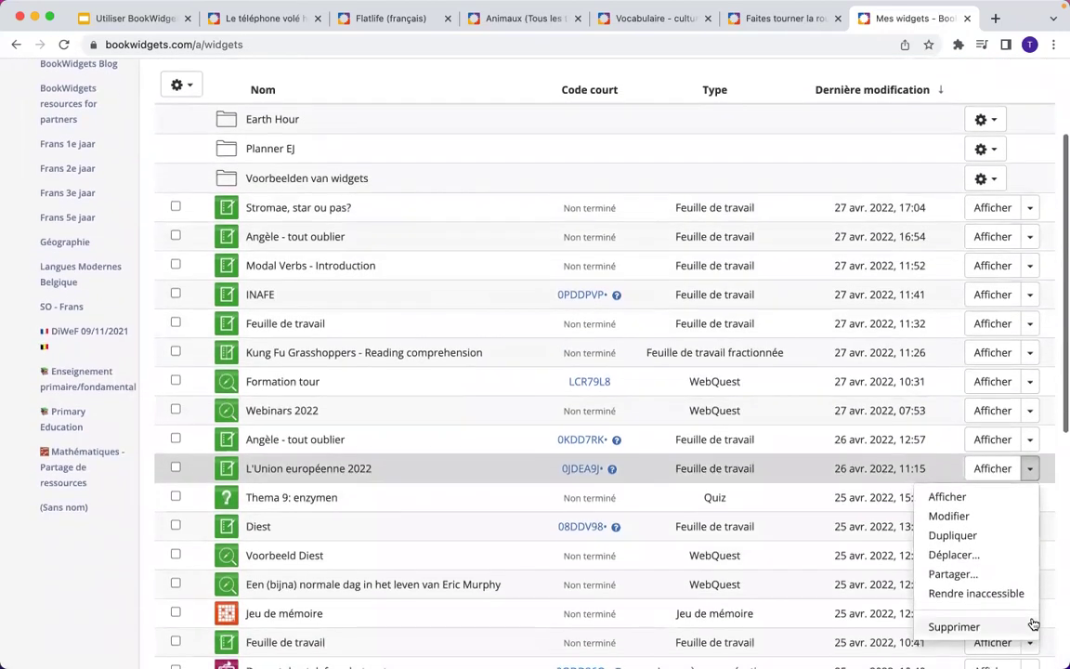
click(950, 575)
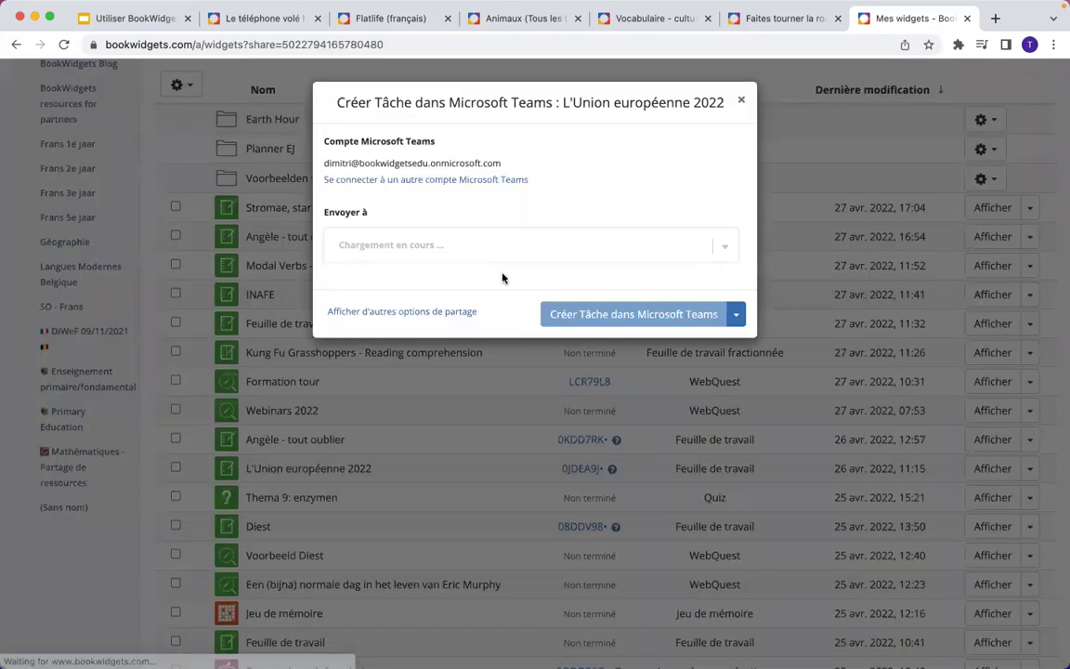
click(741, 102)
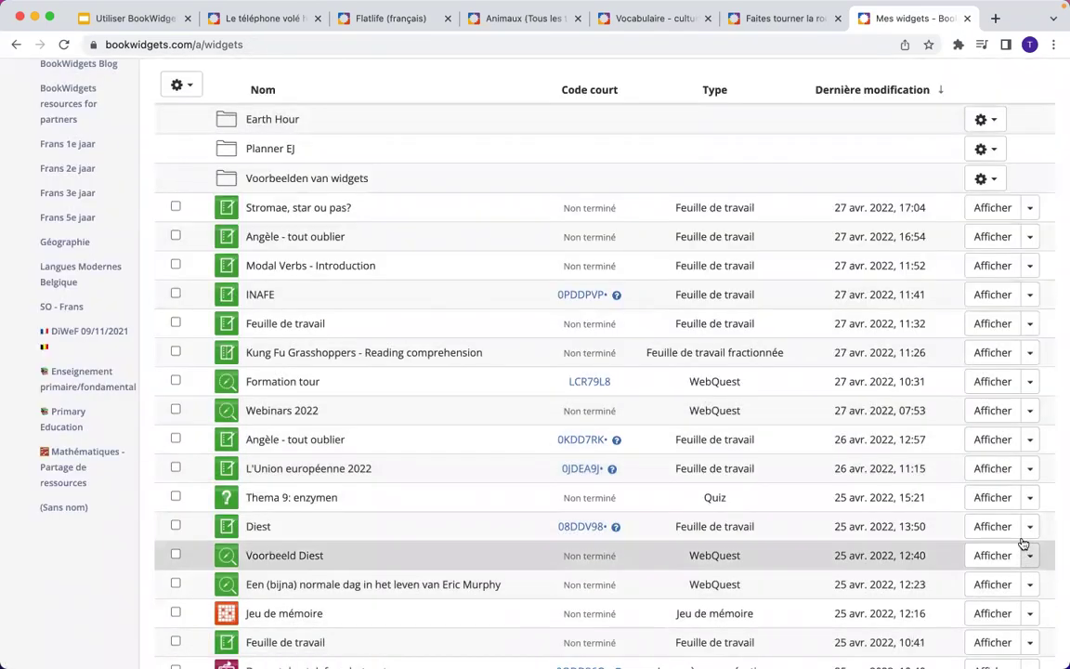
Start duplicating "L'Union européenne 2022", look through the destination groups down to SO - Frans, and cancel
click(1031, 469)
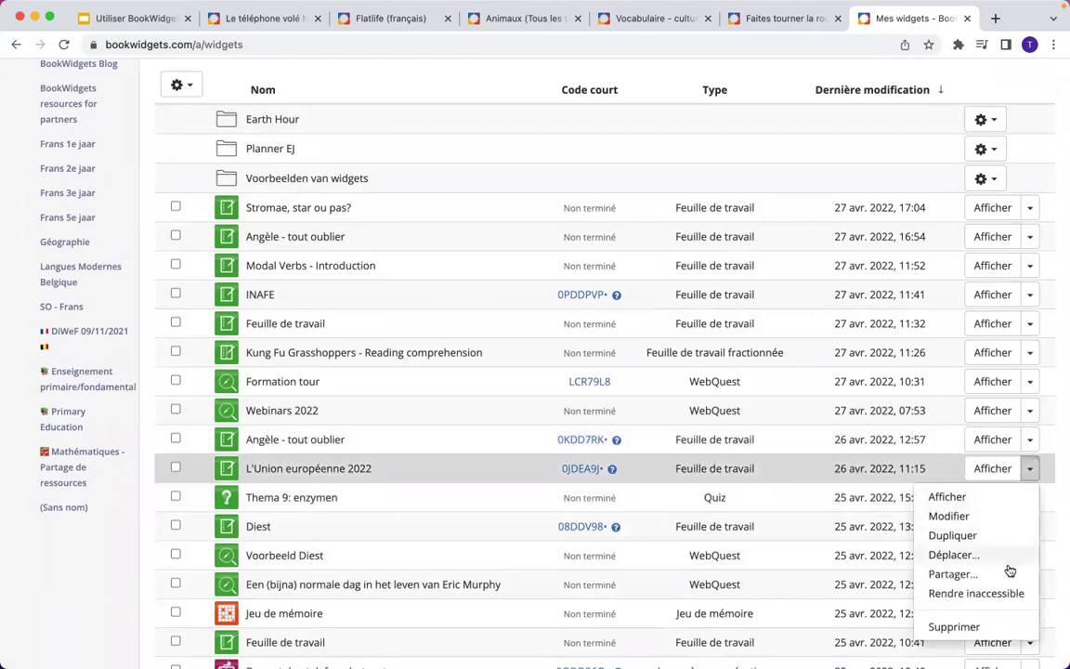
click(962, 536)
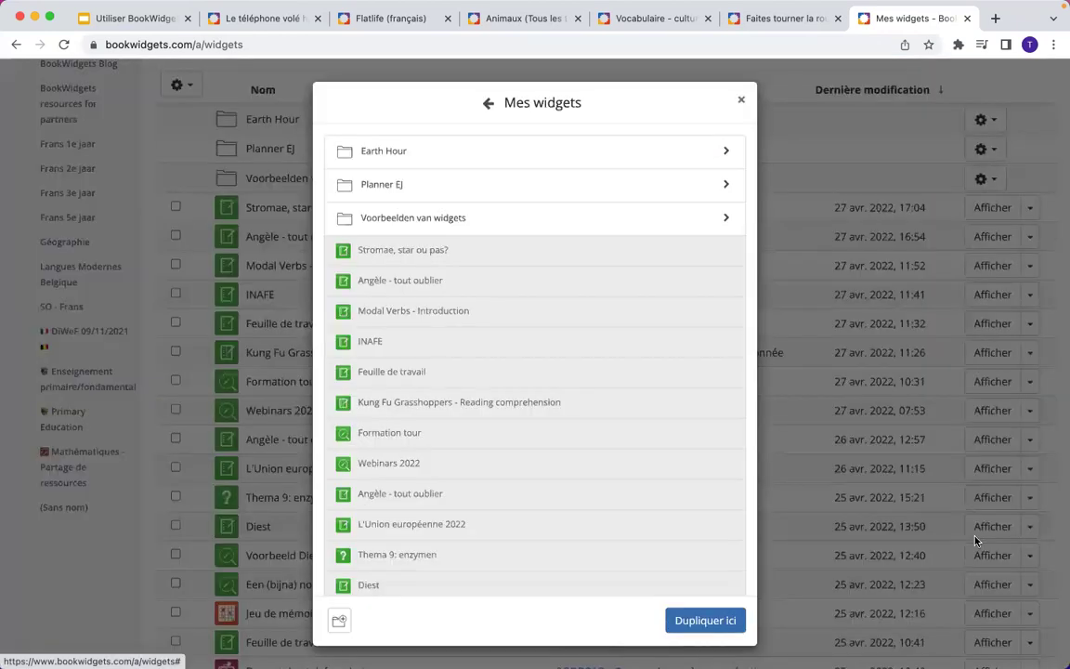
click(488, 103)
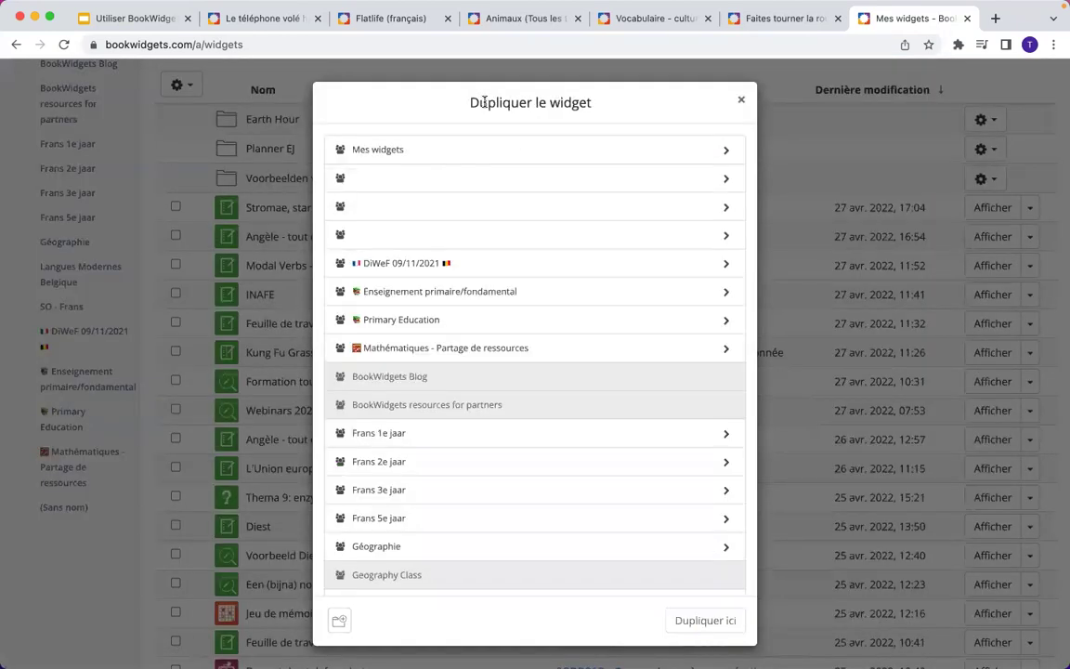
scroll(475, 369, down, 2)
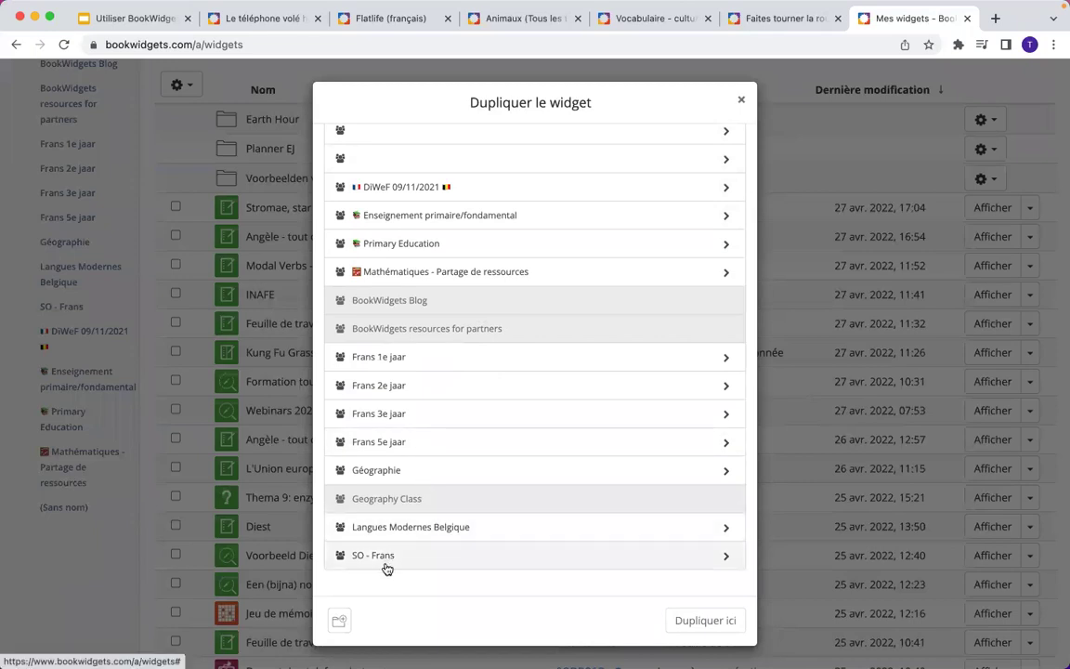
click(742, 101)
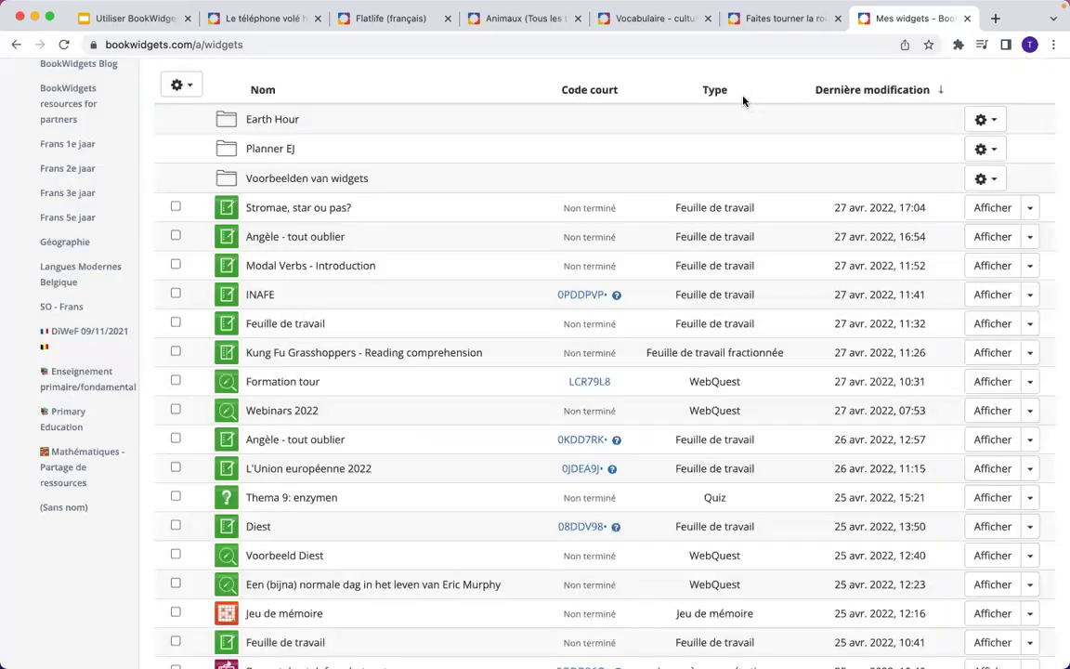
Browse the BookWidgets Blog group's folders and open the "Snack Attack" folder inside "Short films"
scroll(190, 365, up, 3)
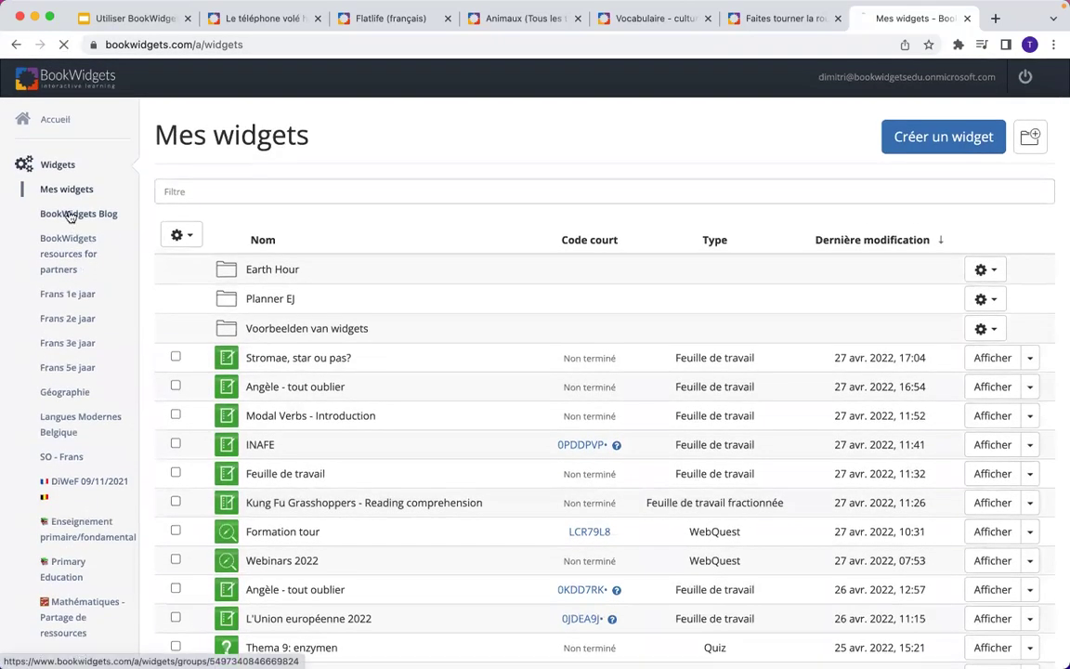
click(69, 214)
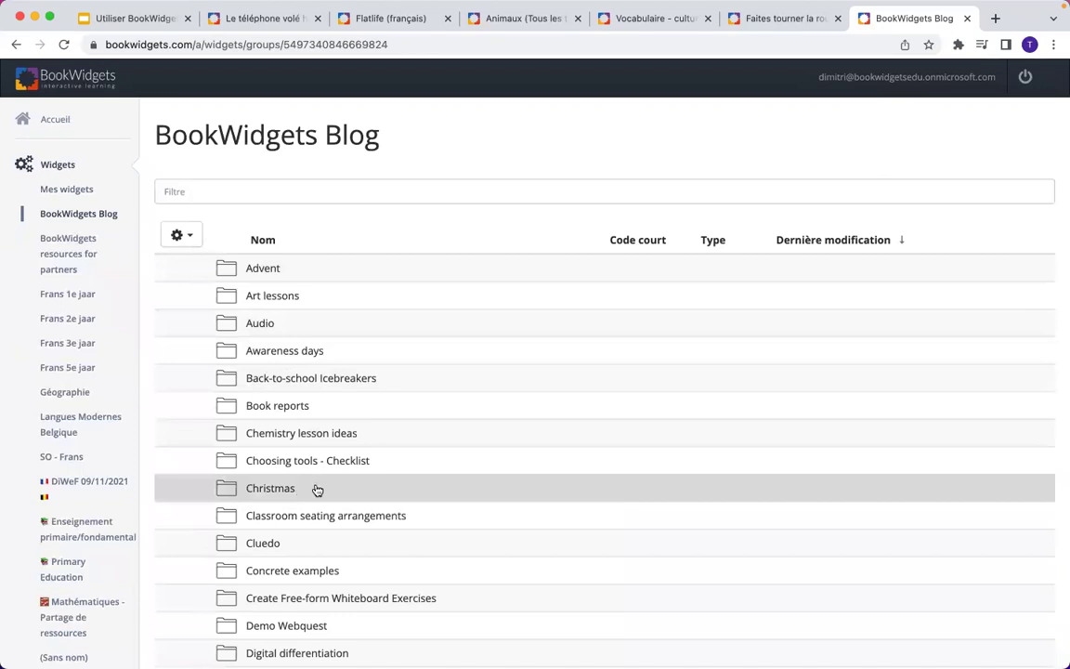
scroll(375, 422, down, 6)
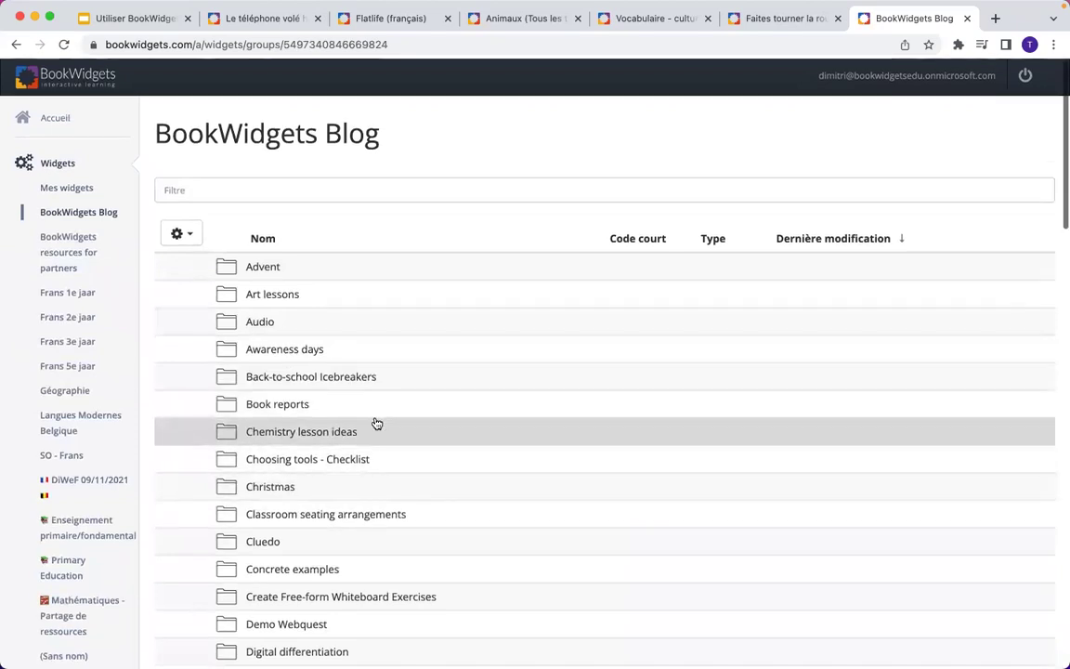
scroll(376, 423, down, 6)
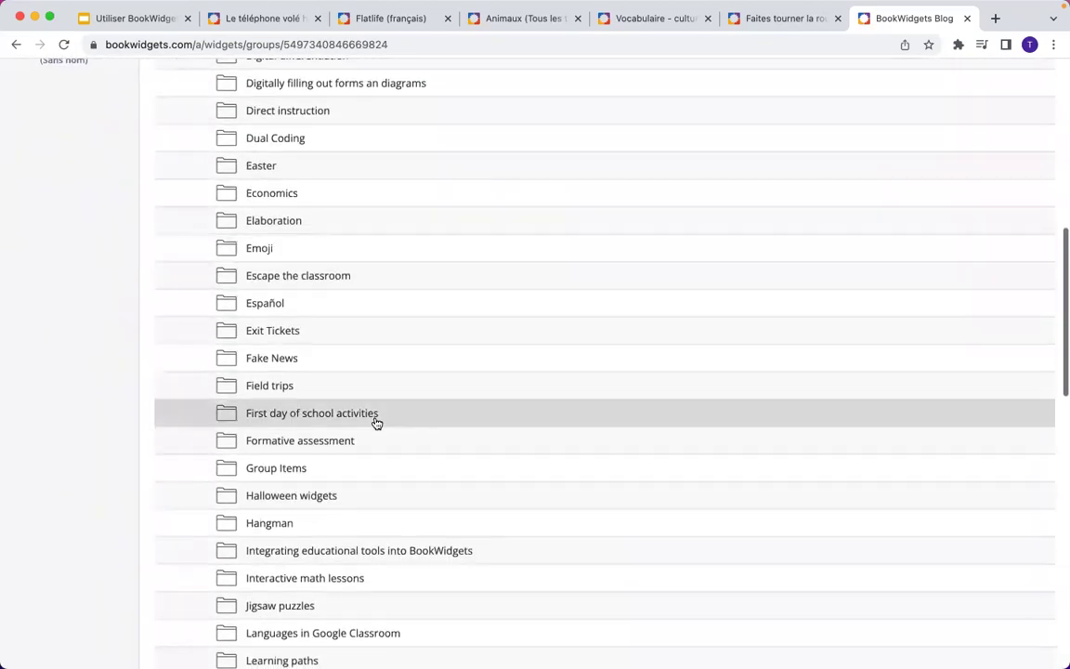
scroll(376, 424, down, 3)
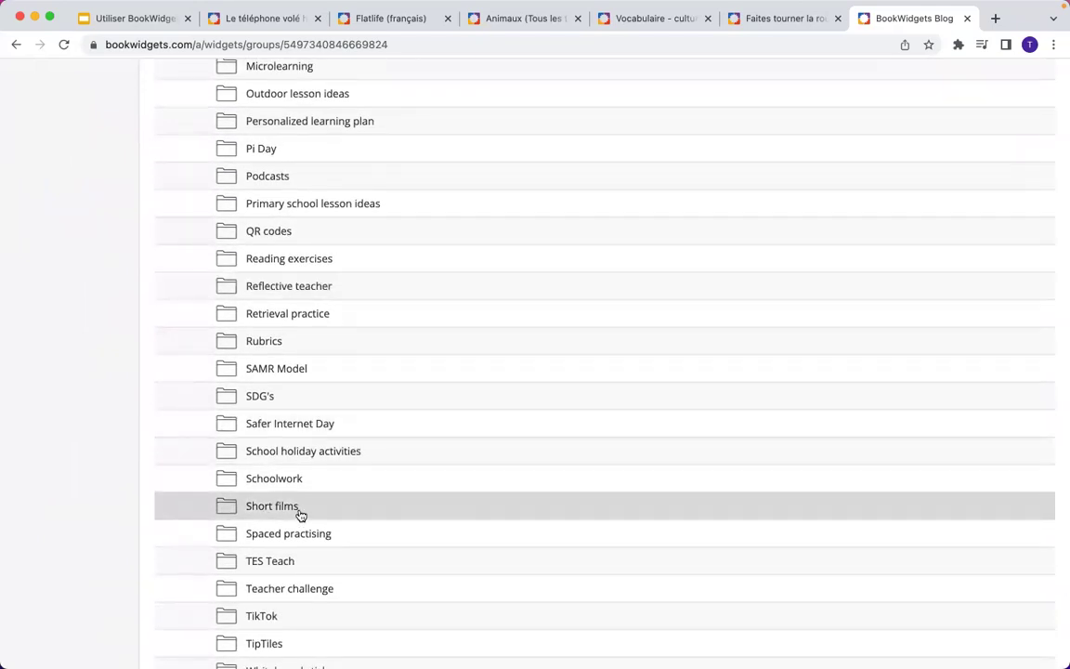
click(278, 514)
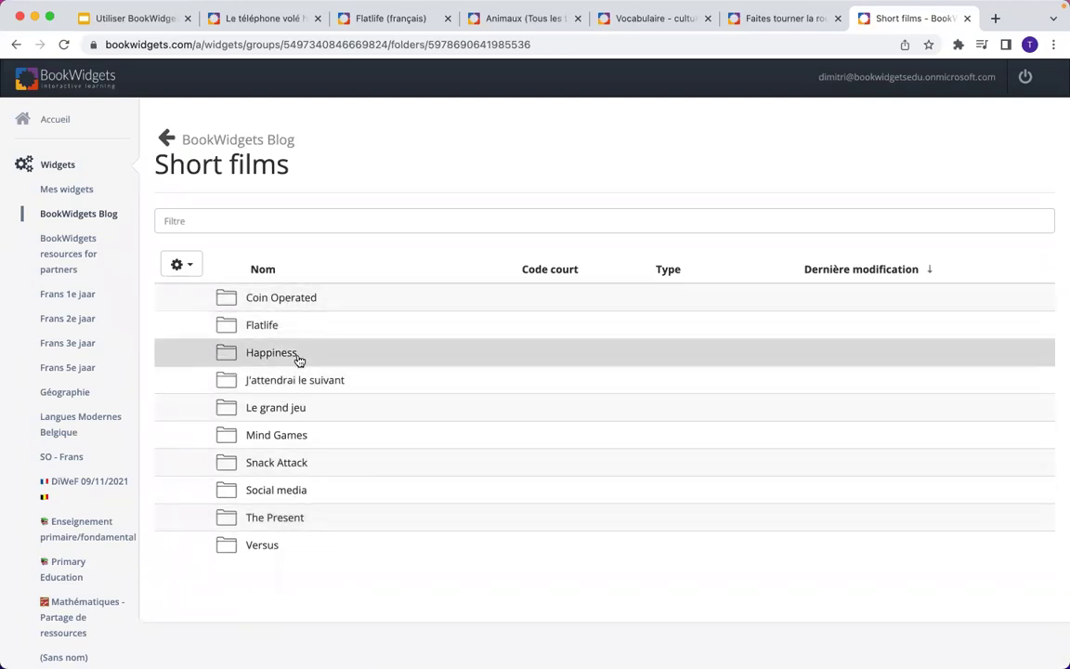
click(309, 465)
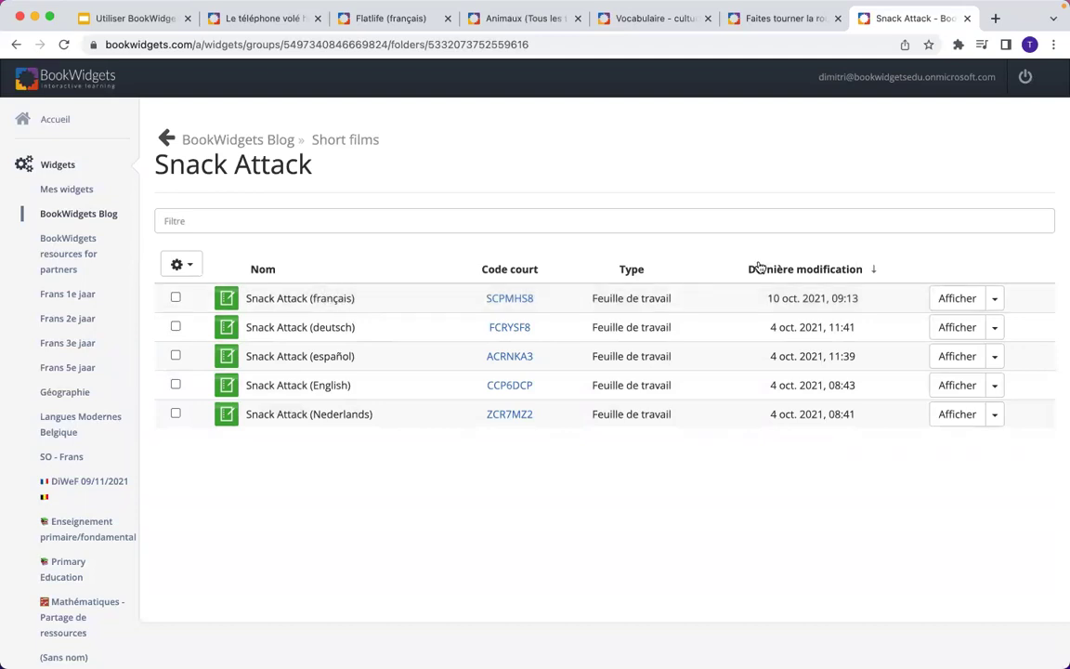
Preview the "Snack Attack (français)" worksheet through its first video part, close it, and switch back to the Google Slides deck
click(952, 306)
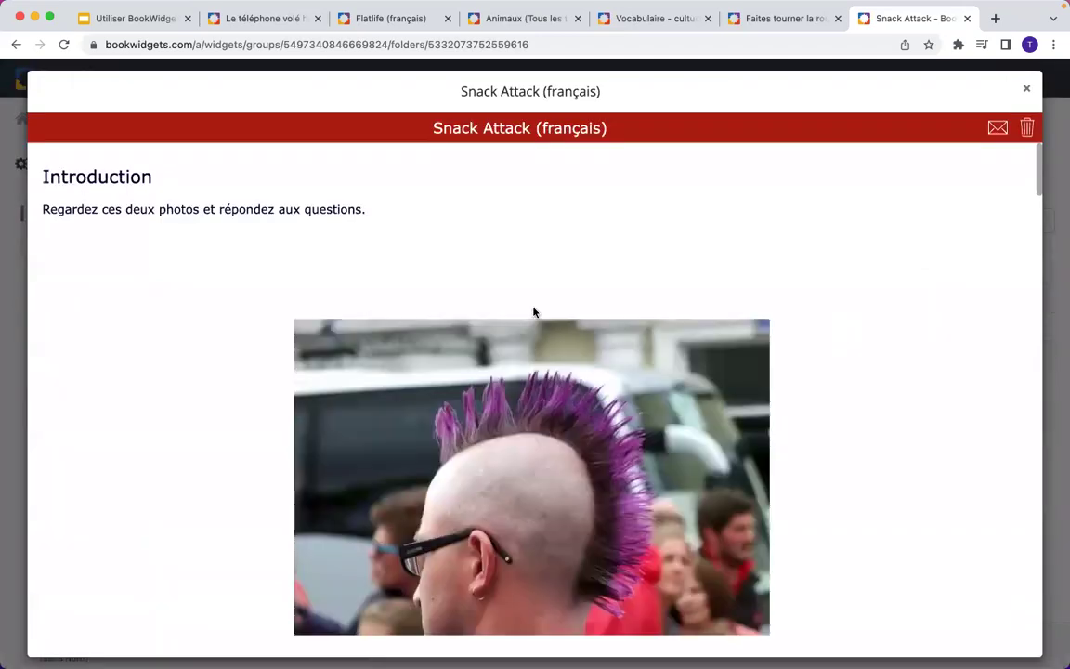
scroll(533, 312, down, 10)
scroll(533, 311, down, 10)
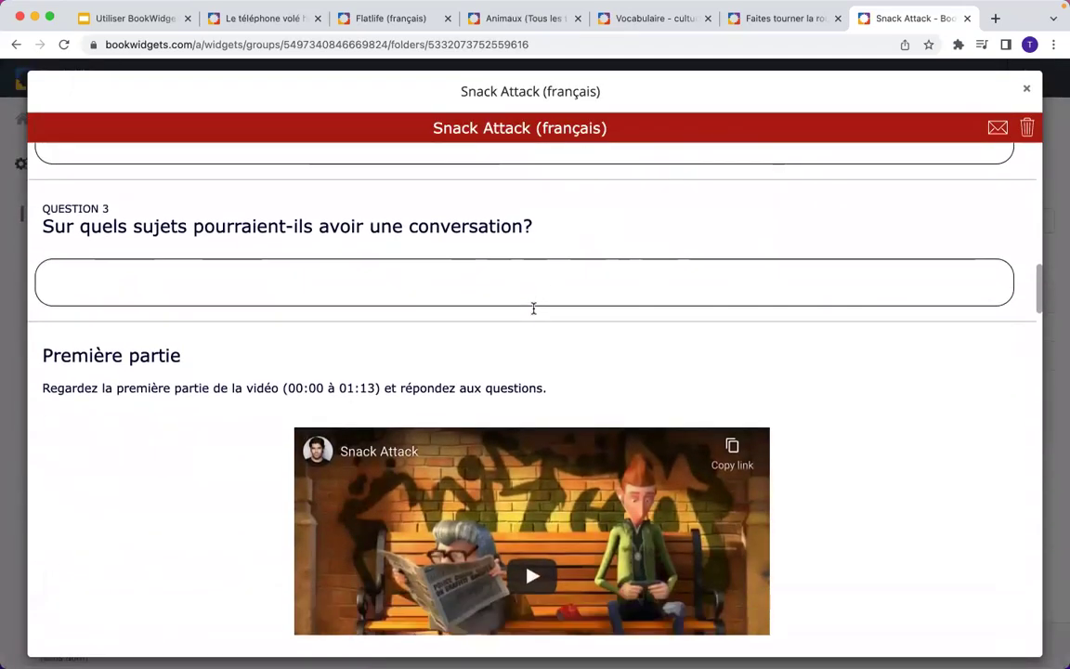
click(1028, 93)
click(139, 21)
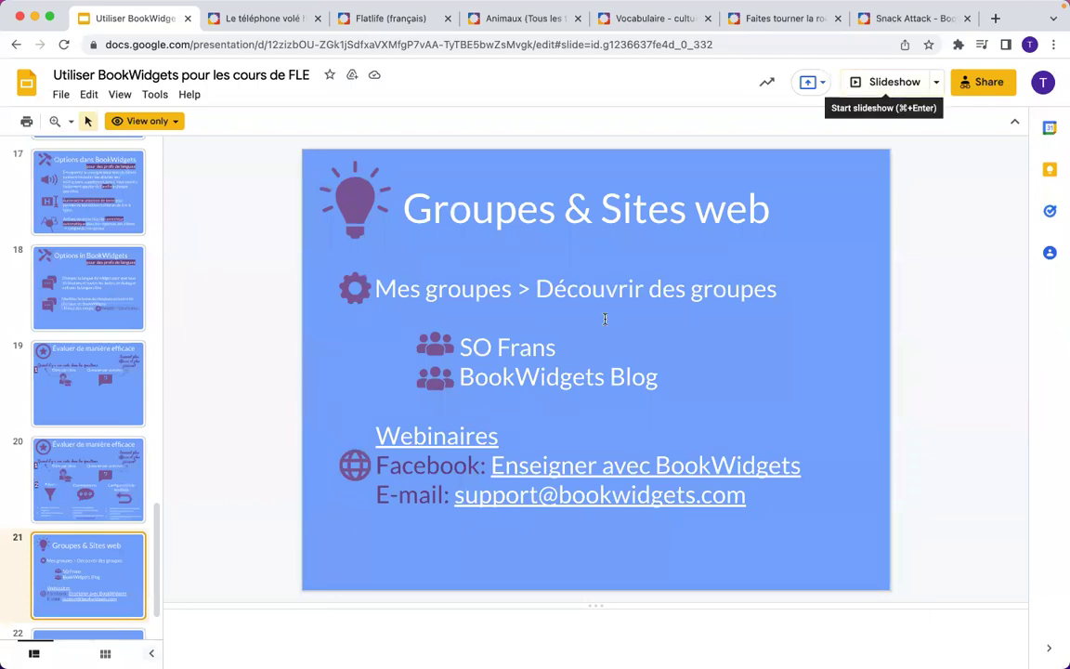
Open the Webinaires link from the slide, select the page's web address, and review the upcoming webinar calendar and recorded webinars
click(445, 469)
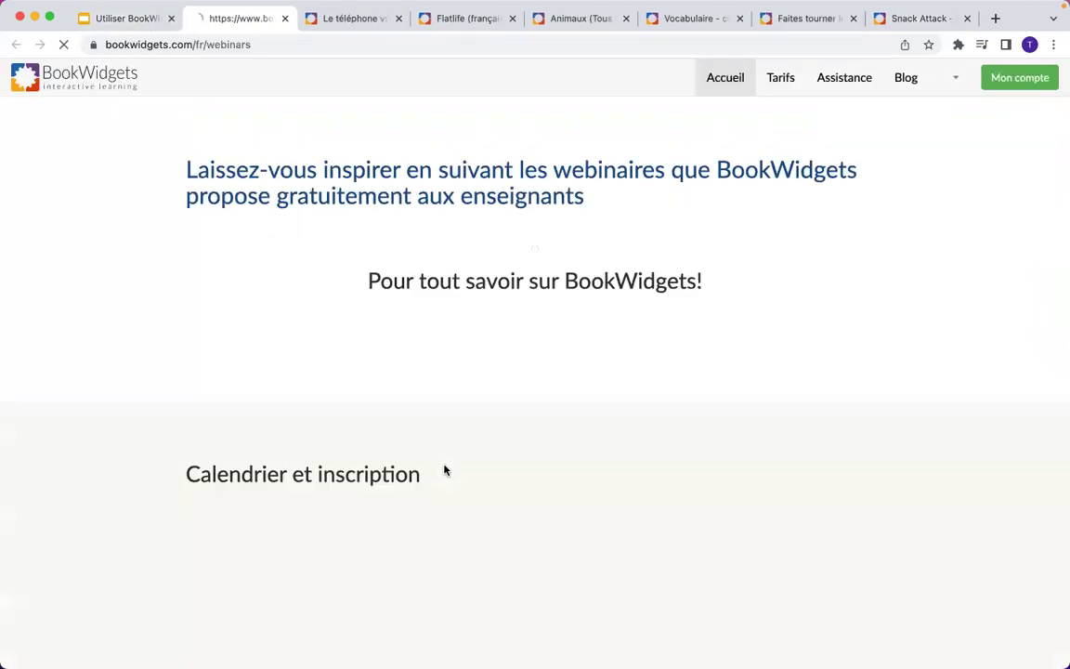
click(193, 47)
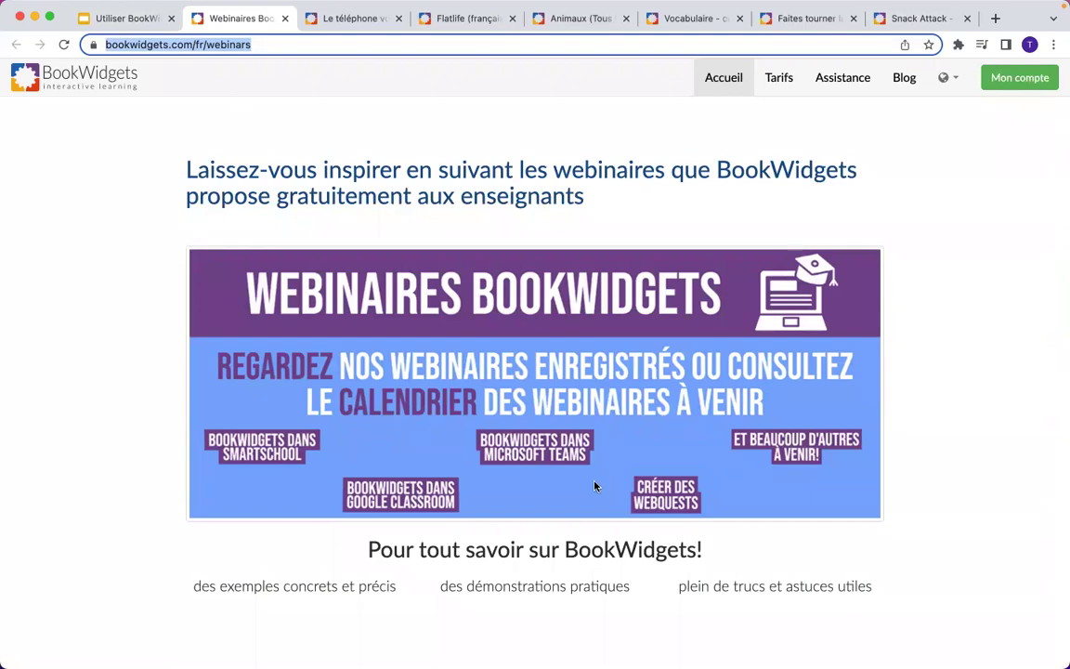
scroll(546, 417, down, 10)
scroll(546, 417, down, 1)
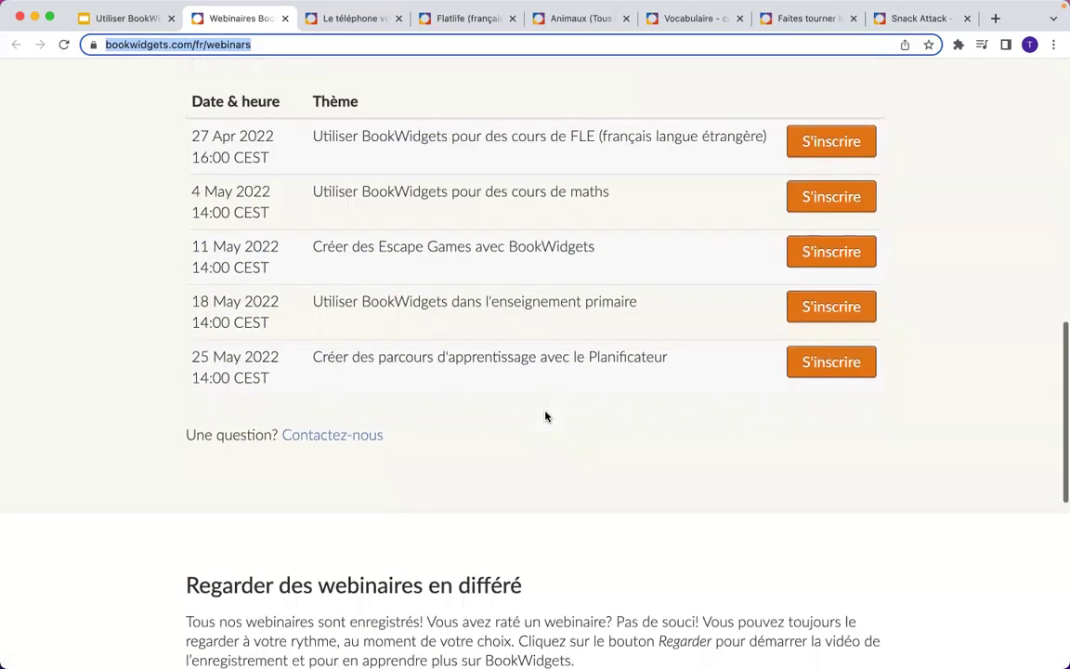
scroll(545, 416, up, 1)
scroll(288, 443, up, 1)
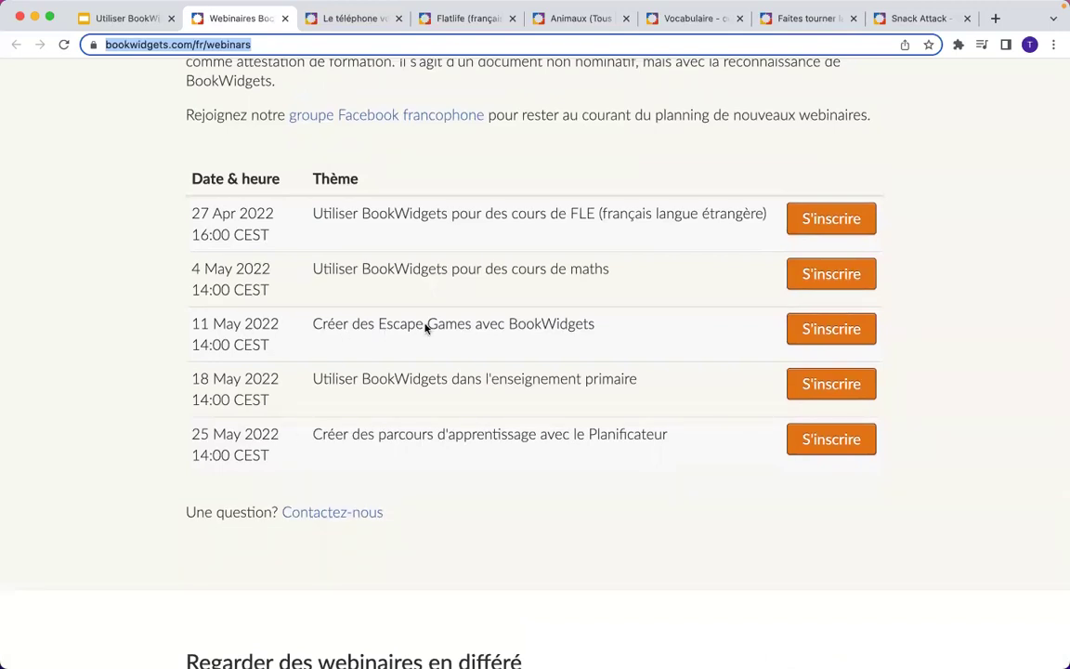
scroll(654, 319, down, 6)
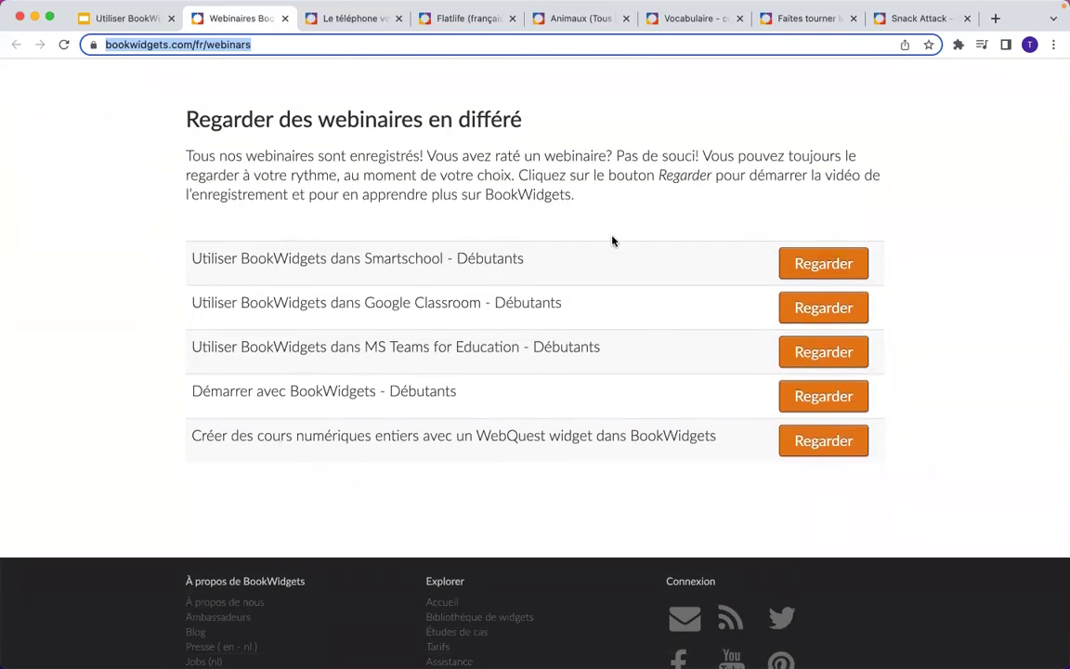
Return to the Google Slides deck, copy the "Enseigner avec BookWidgets" Facebook link, and start the slideshow from the "Groupes & Sites web" slide
click(116, 19)
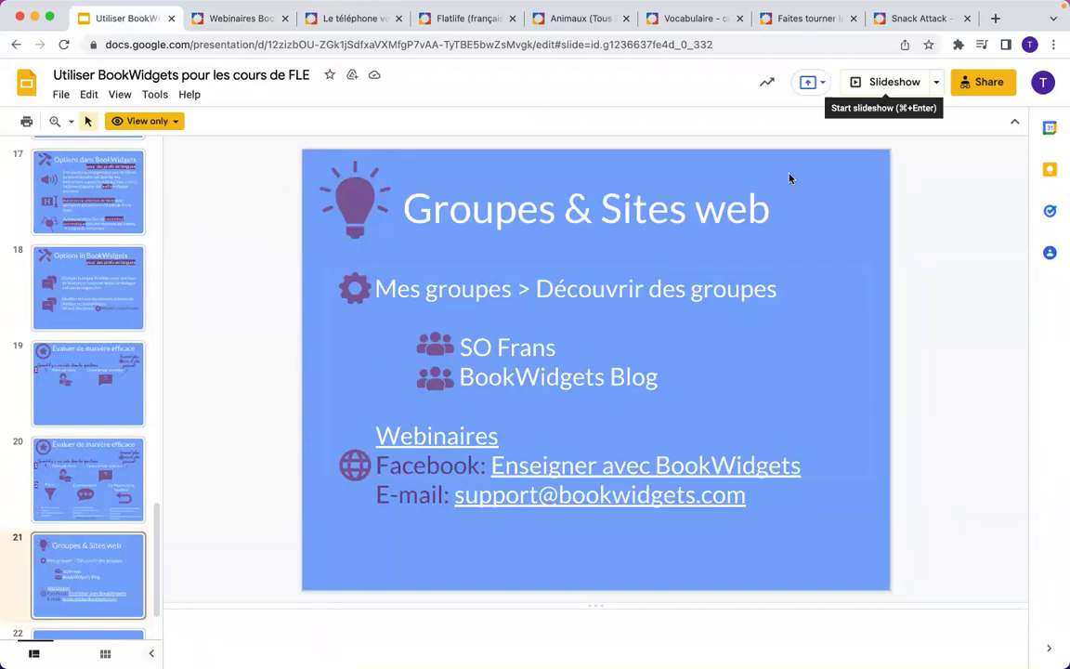
click(659, 470)
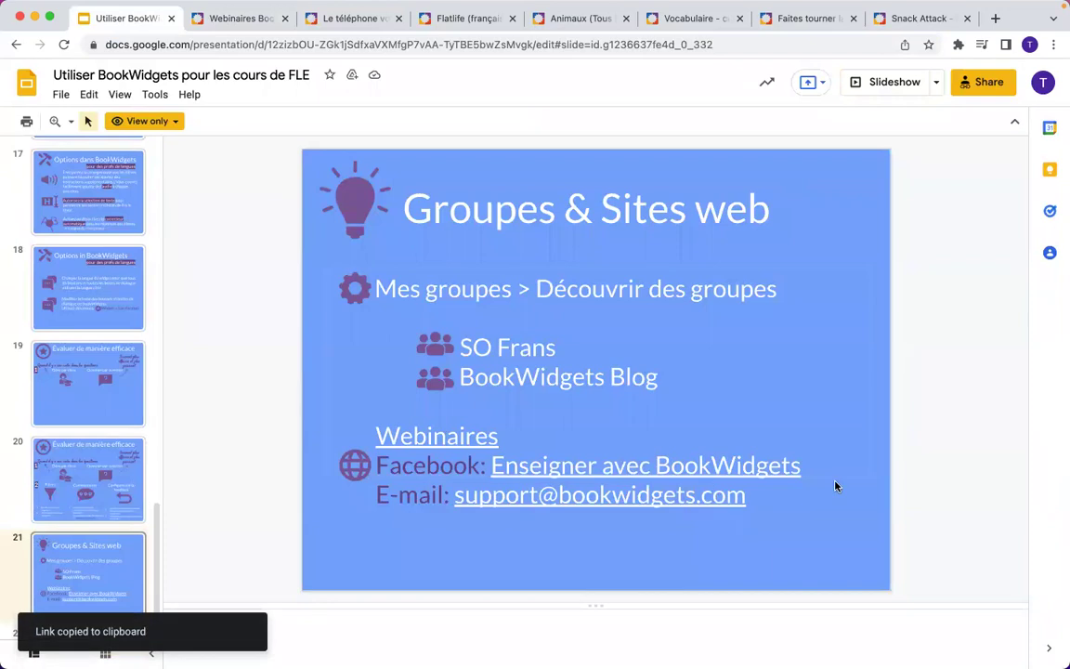
click(895, 85)
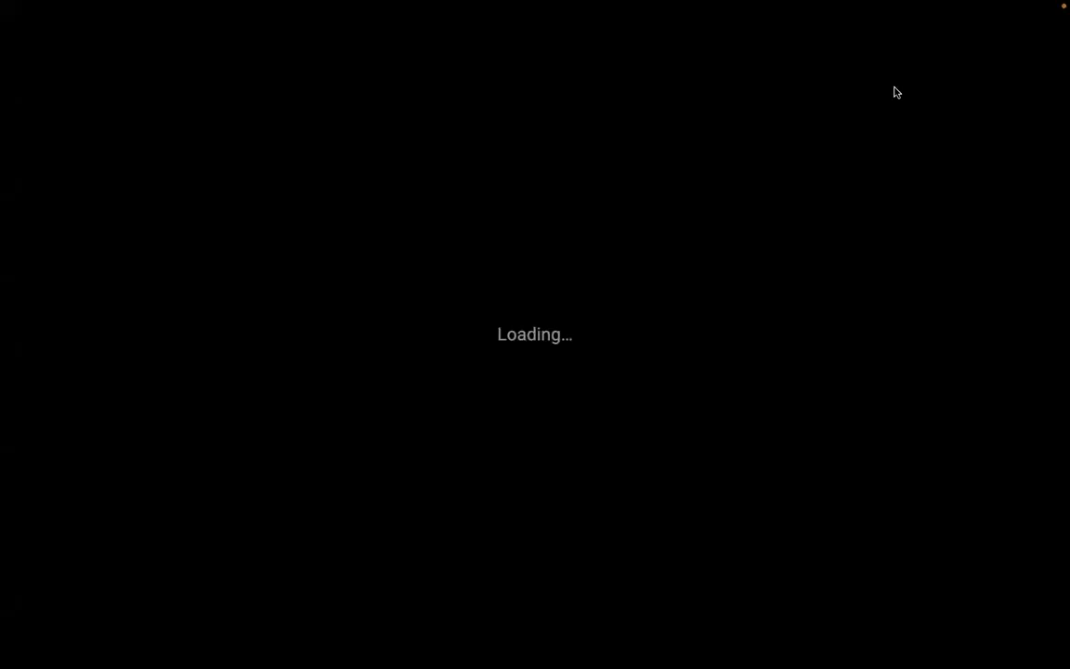